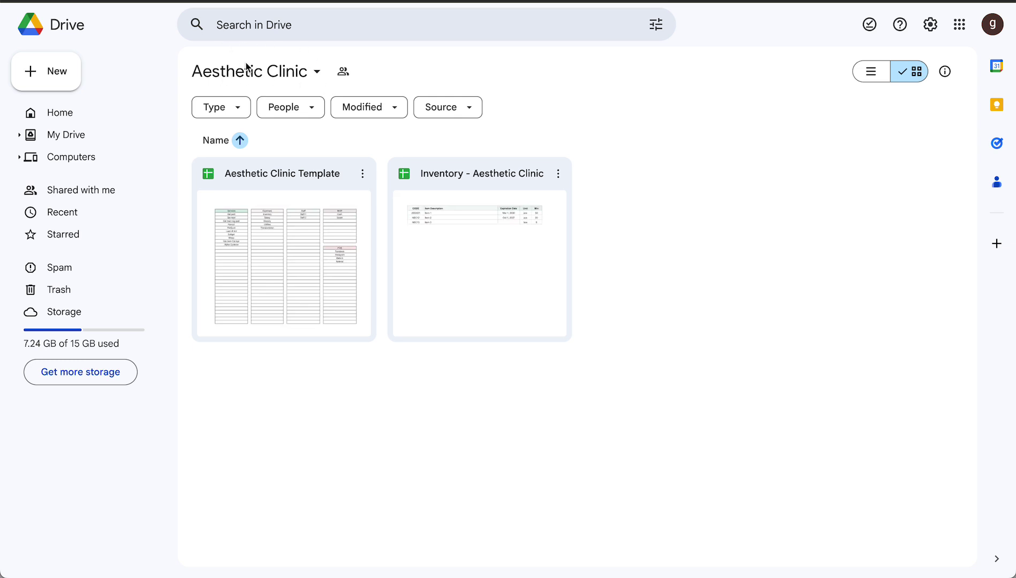
- In the Aesthetic Clinic Drive folder, open the Aesthetic Clinic Template file in Google Sheets
{"action": "left_click", "coordinate": [303, 171]}
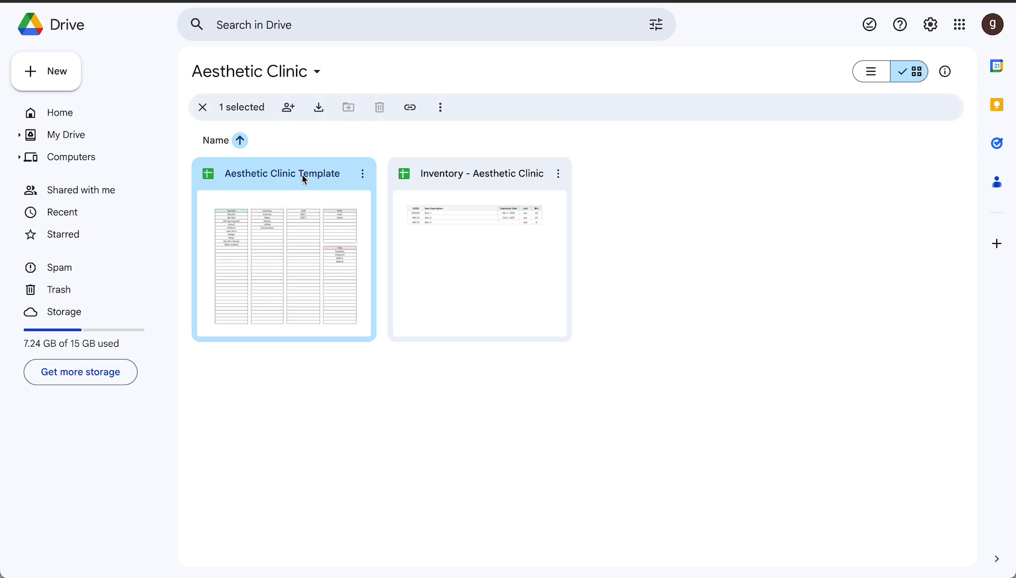
{"action": "left_click", "coordinate": [469, 210]}
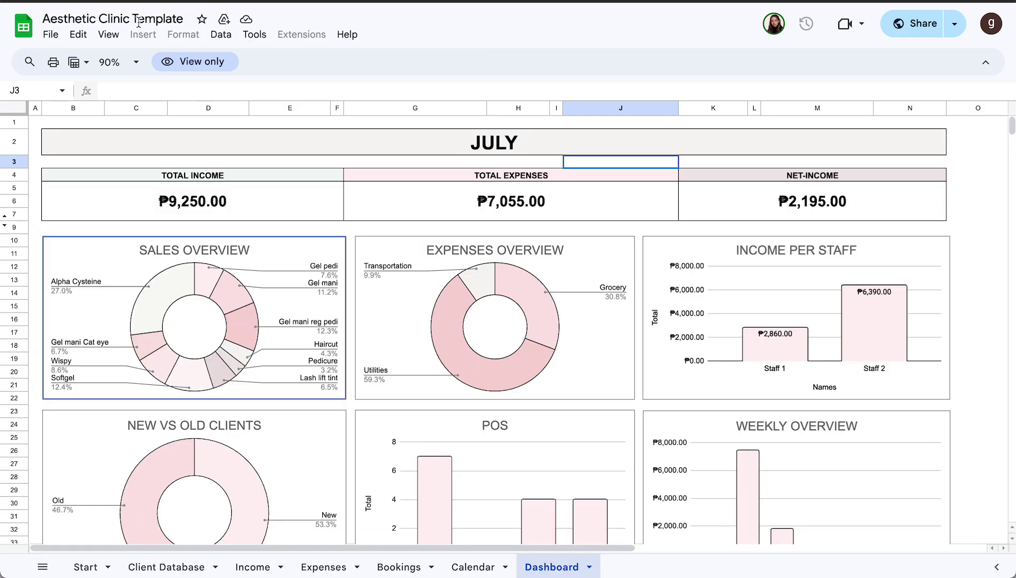
- Make a copy of the template with My Drive as its destination folder
{"action": "left_click", "coordinate": [51, 35]}
{"action": "left_click", "coordinate": [53, 37]}
{"action": "left_click", "coordinate": [52, 35]}
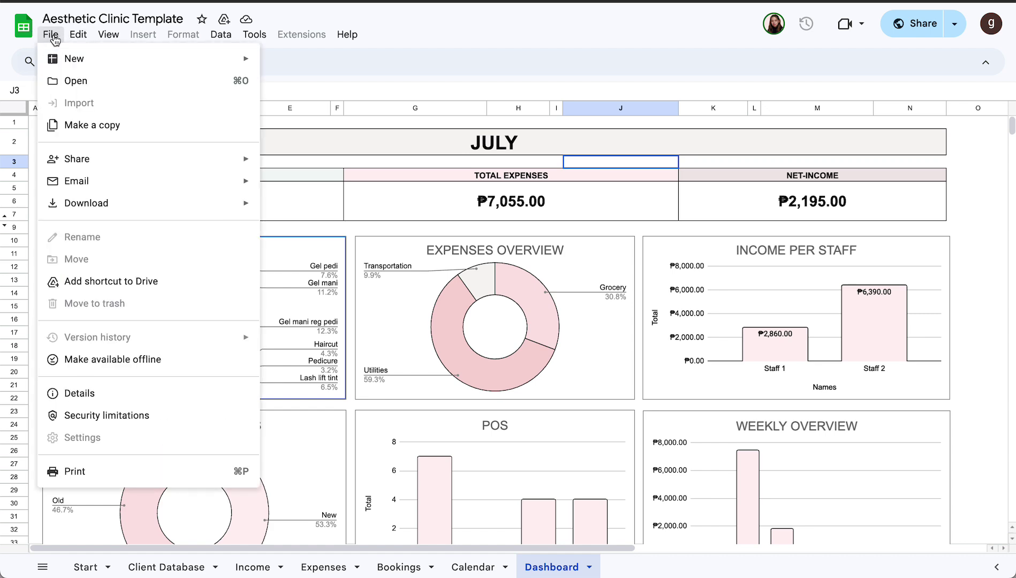
{"action": "left_click", "coordinate": [64, 134]}
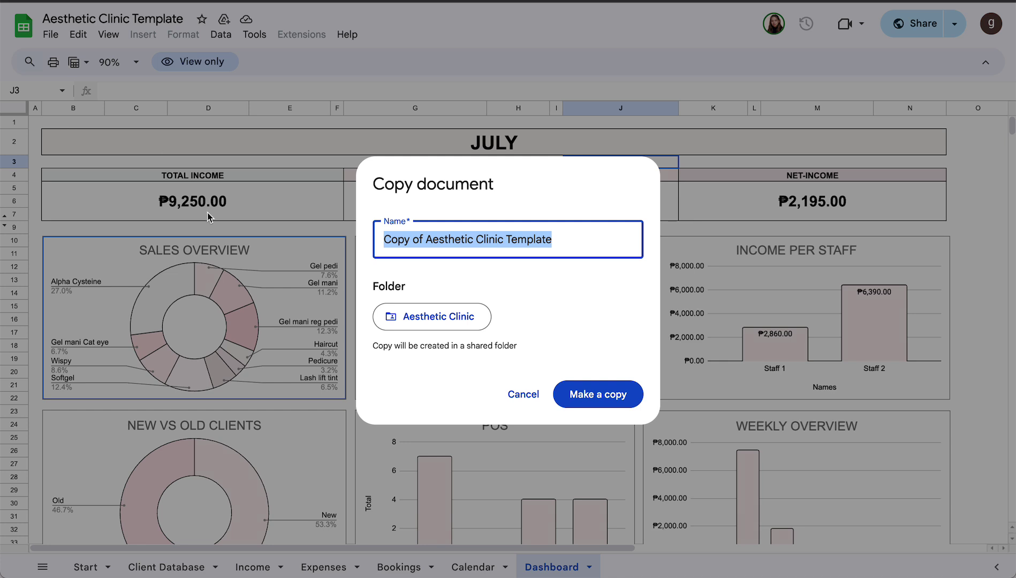
{"action": "left_click", "coordinate": [430, 291]}
{"action": "left_click_drag", "start_coordinate": [431, 294], "coordinate": [370, 279]}
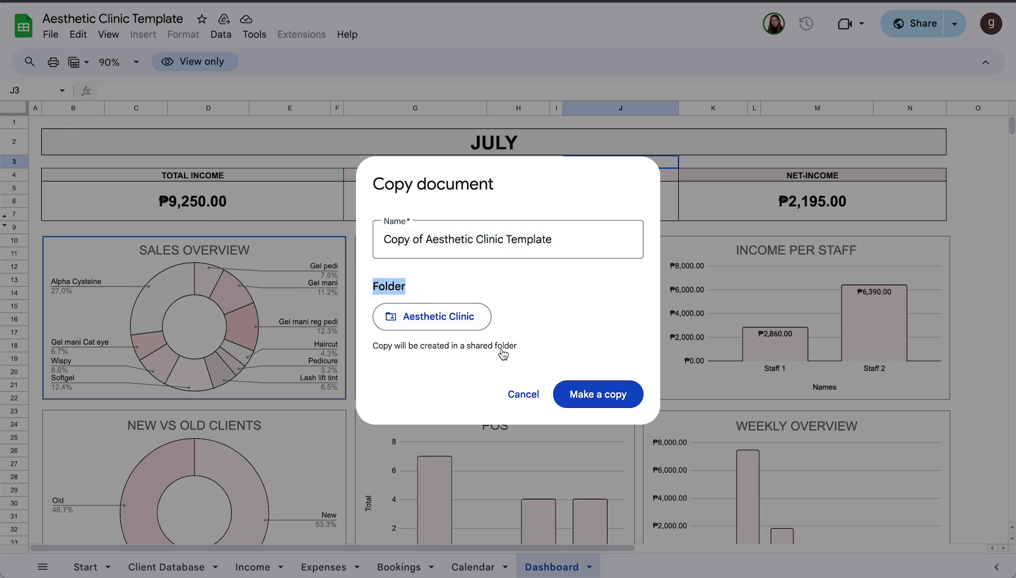
{"action": "left_click", "coordinate": [478, 328]}
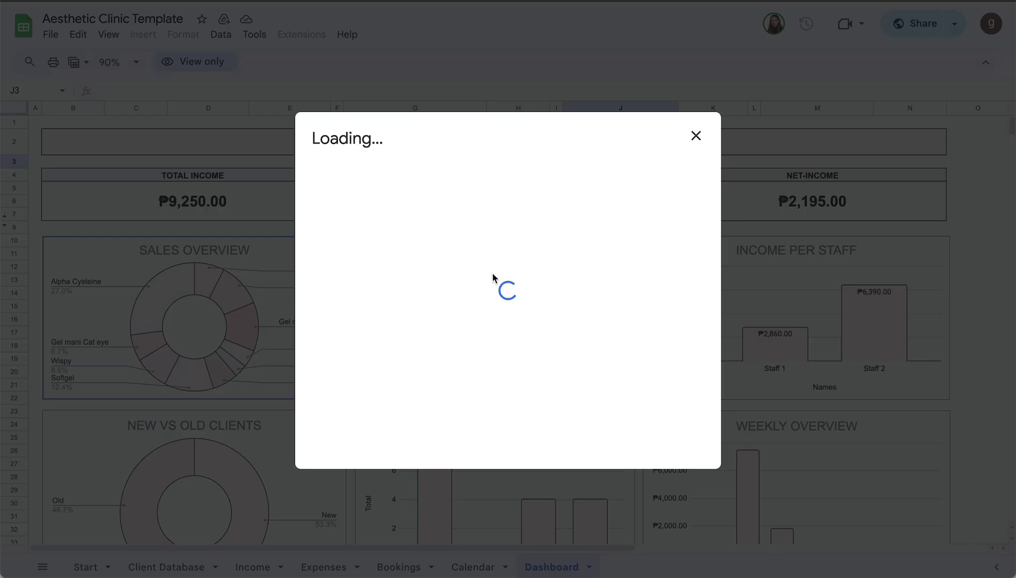
{"action": "left_click", "coordinate": [482, 140]}
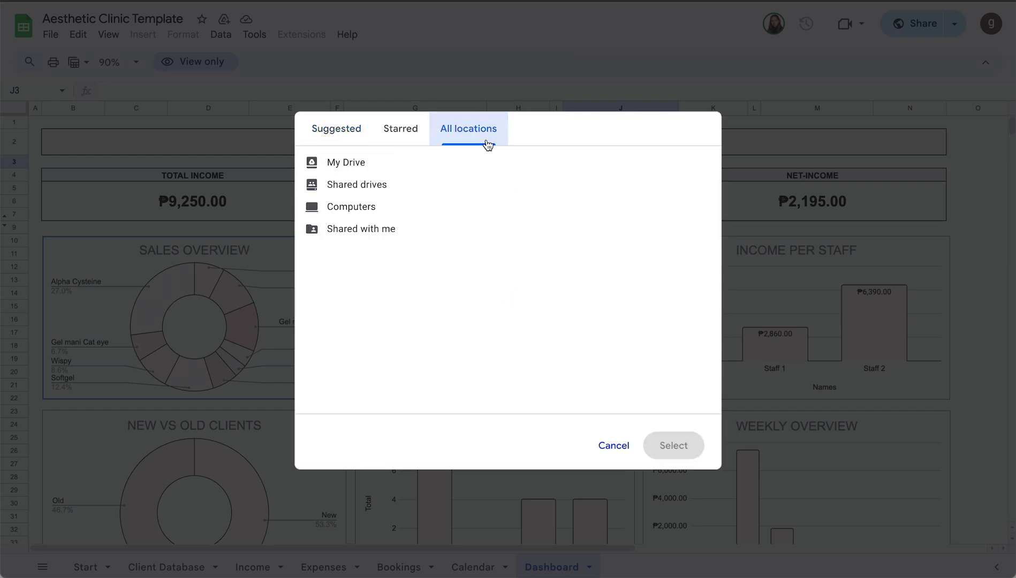
{"action": "left_click", "coordinate": [483, 163]}
{"action": "left_click", "coordinate": [661, 171]}
- Switch to the other Chrome profile's window and inspect the item formula in cell B10
{"action": "right_click", "coordinate": [627, 561]}
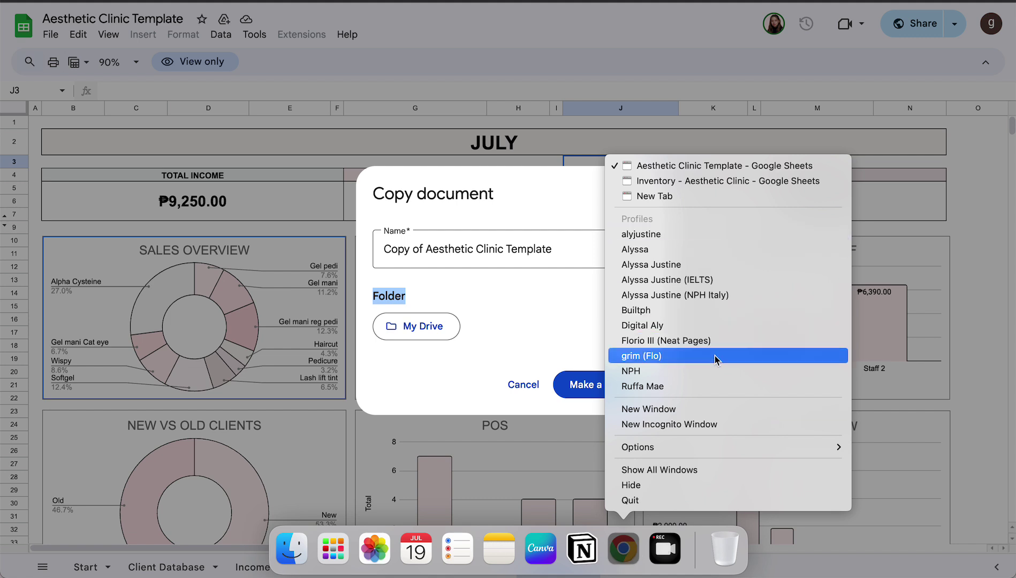
{"action": "left_click", "coordinate": [652, 342]}
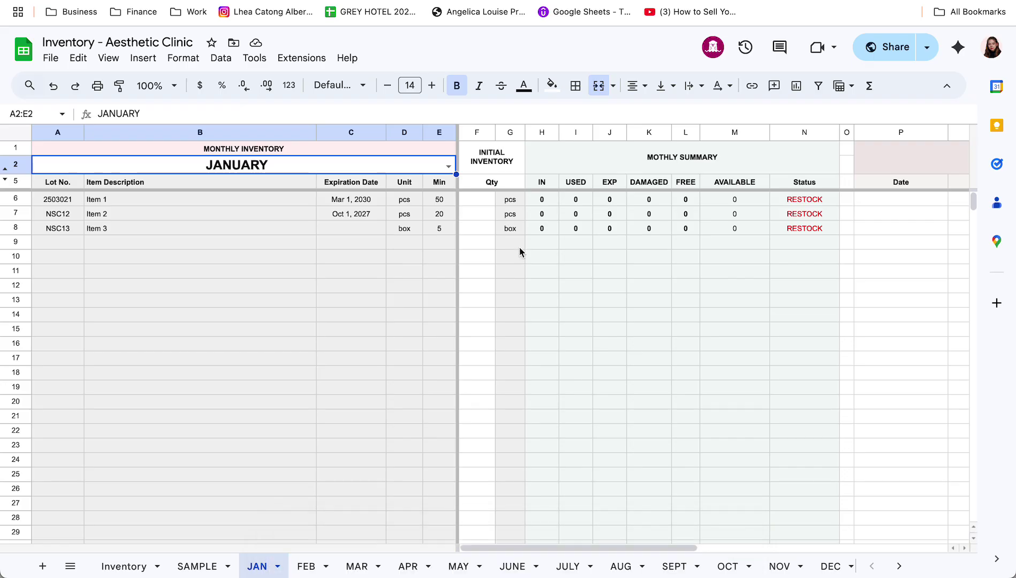
{"action": "left_click", "coordinate": [173, 261]}
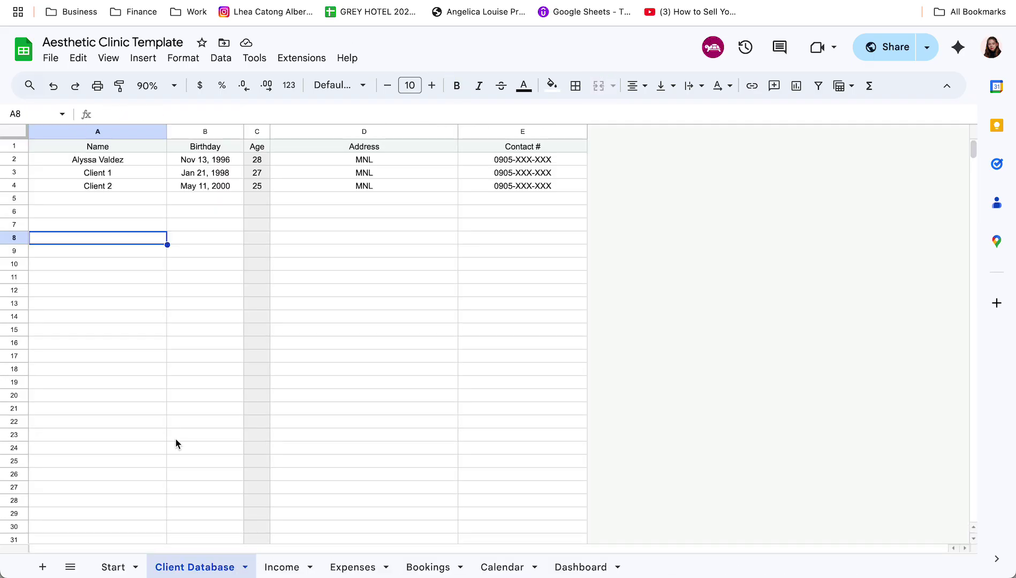
- On the Start sheet, review the Services list (Gel pedi) and the Expenses list (Inventory)
{"action": "left_click", "coordinate": [117, 563]}
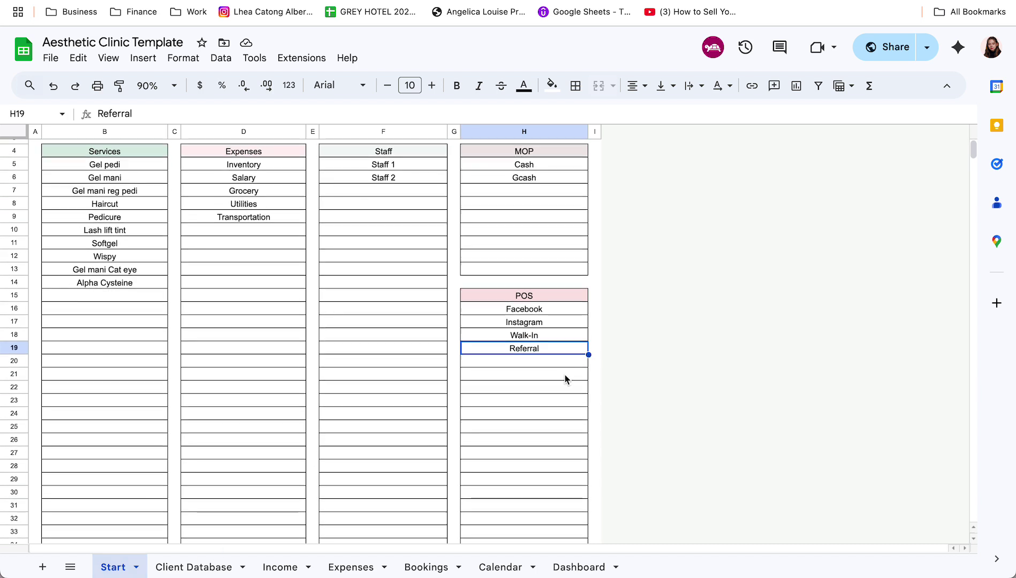
{"action": "left_click", "coordinate": [175, 146]}
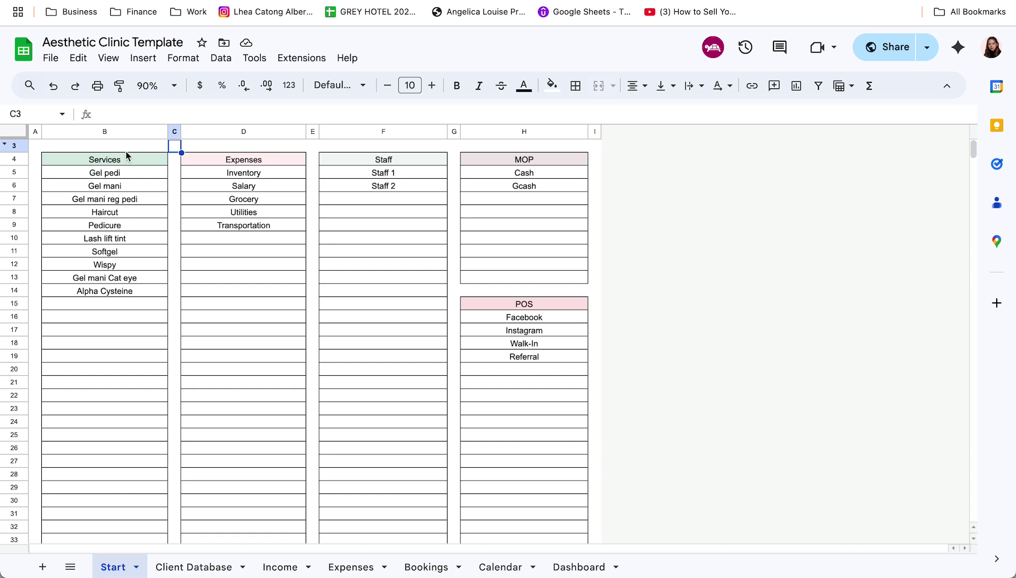
{"action": "left_click", "coordinate": [118, 132]}
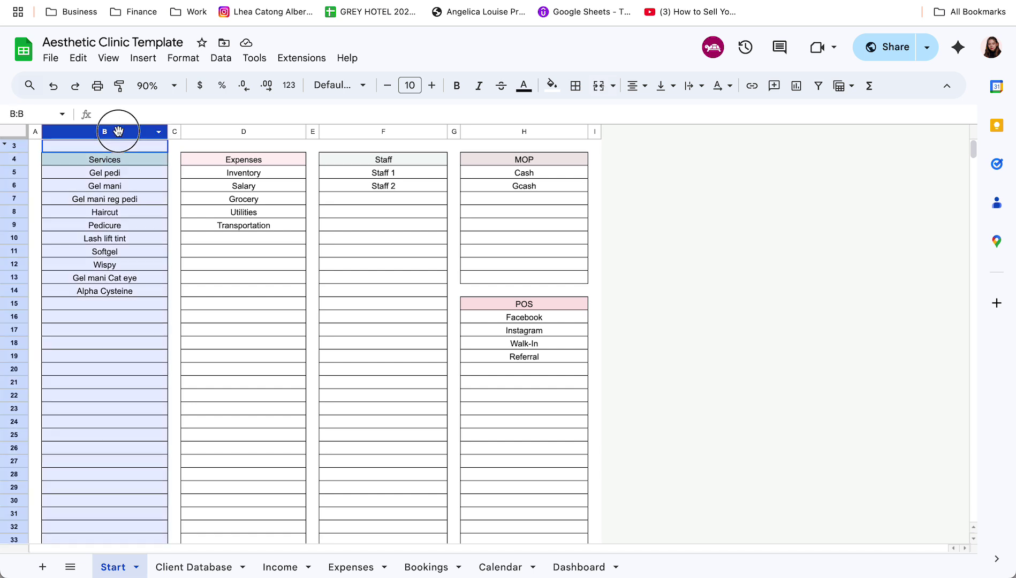
{"action": "left_click", "coordinate": [119, 173]}
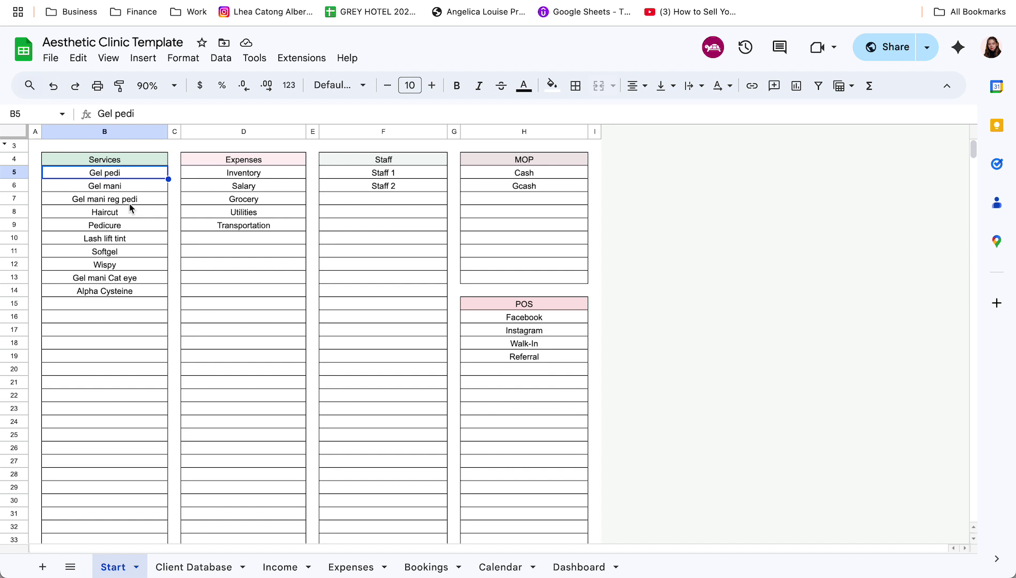
{"action": "left_click", "coordinate": [243, 129]}
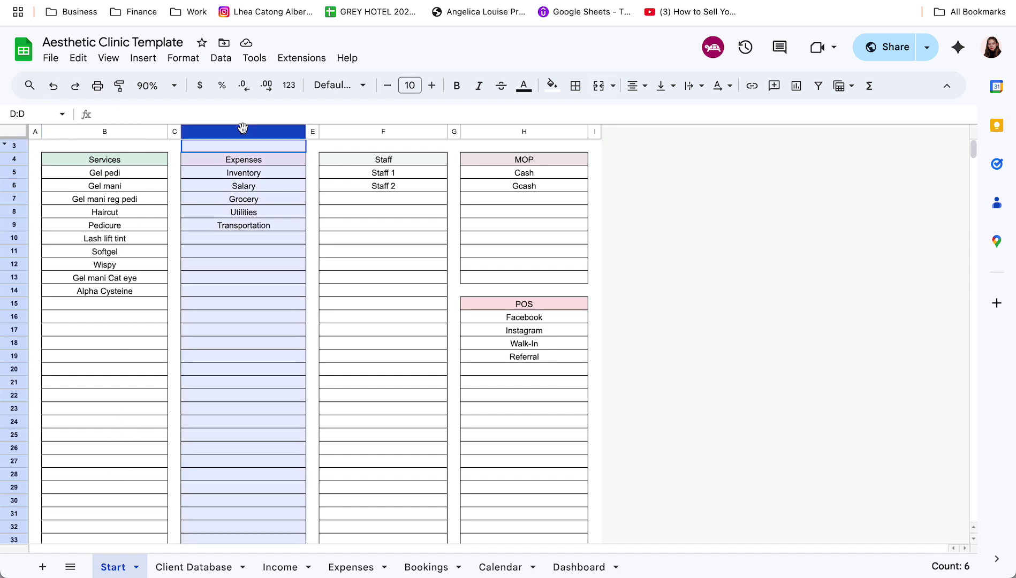
{"action": "left_click", "coordinate": [242, 177]}
{"action": "scroll", "coordinate": [241, 298], "scroll_direction": "down", "scroll_amount": 1}
{"action": "scroll", "coordinate": [242, 297], "scroll_direction": "up", "scroll_amount": 1}
- Review the Staff list and the MOP payment methods Cash and Gcash
{"action": "left_click", "coordinate": [420, 164]}
{"action": "left_click", "coordinate": [419, 173]}
{"action": "scroll", "coordinate": [386, 375], "scroll_direction": "down", "scroll_amount": 3}
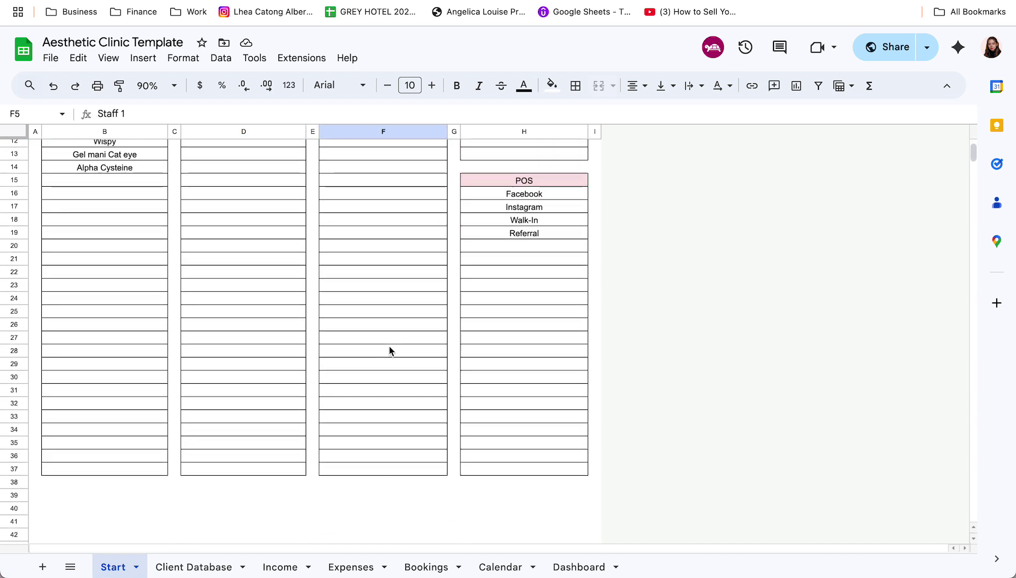
{"action": "scroll", "coordinate": [388, 352], "scroll_direction": "up", "scroll_amount": 3}
{"action": "left_click", "coordinate": [556, 176]}
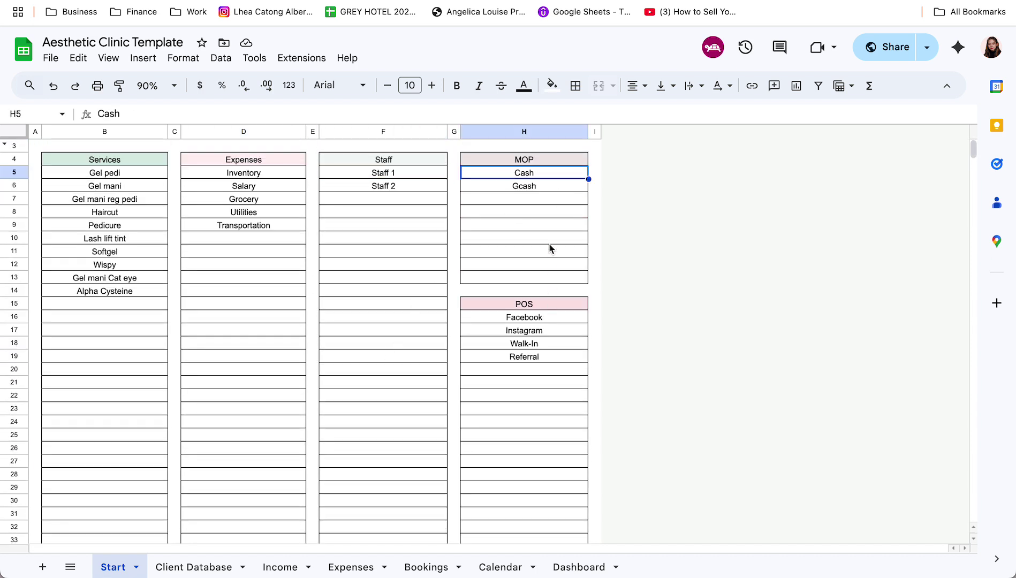
{"action": "left_click", "coordinate": [547, 277]}
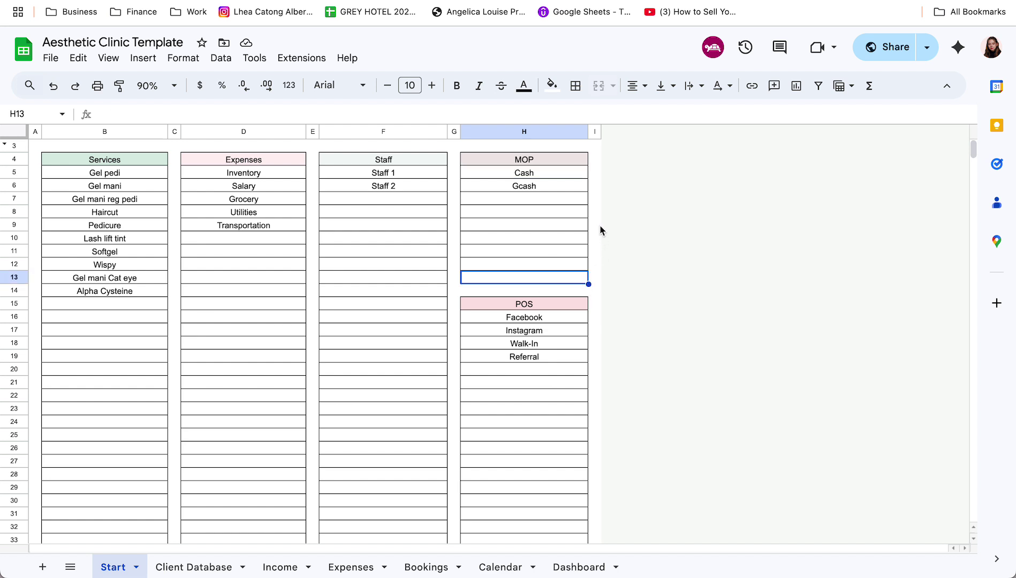
{"action": "left_click", "coordinate": [540, 177]}
{"action": "left_click", "coordinate": [534, 192]}
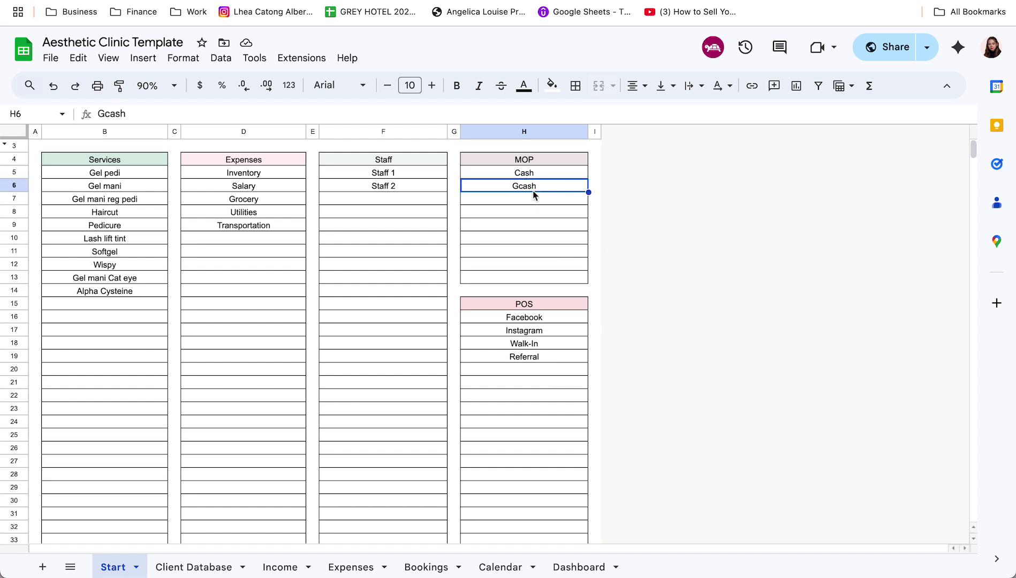
- Review the POS sources Facebook, Walk-In and Referral, then open the Client Database sheet
{"action": "left_click", "coordinate": [544, 306]}
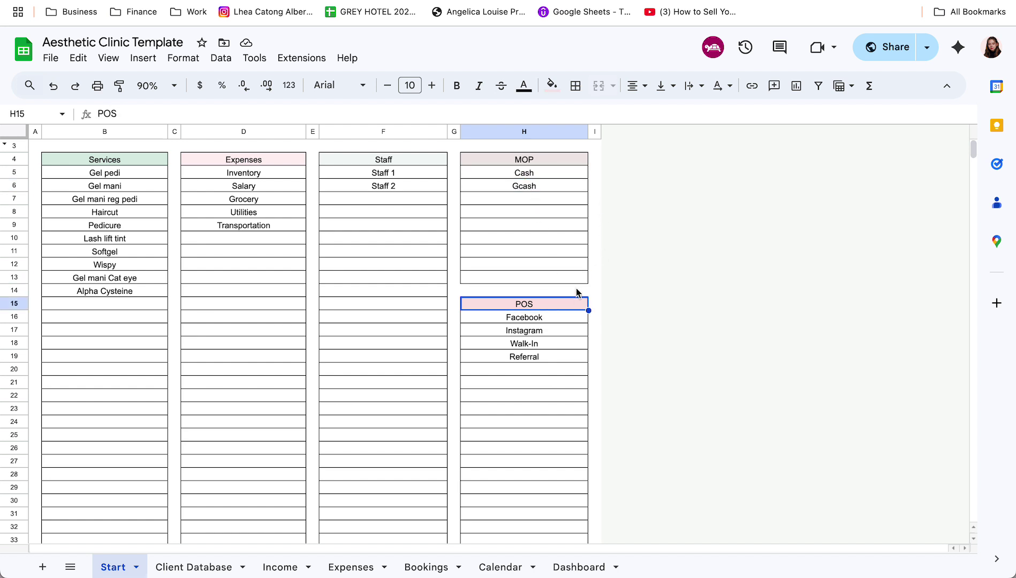
{"action": "left_click", "coordinate": [556, 321]}
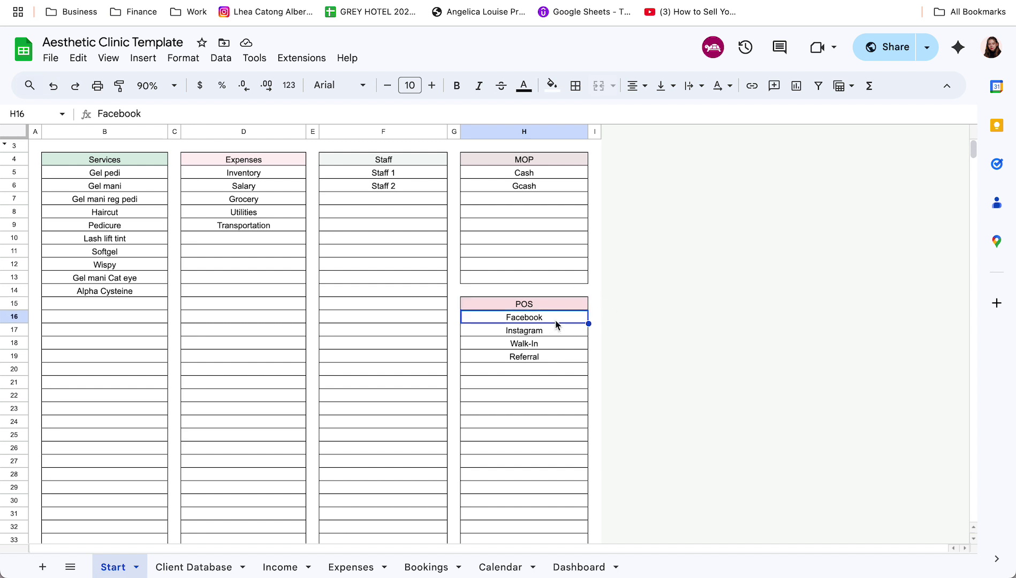
{"action": "left_click", "coordinate": [535, 346]}
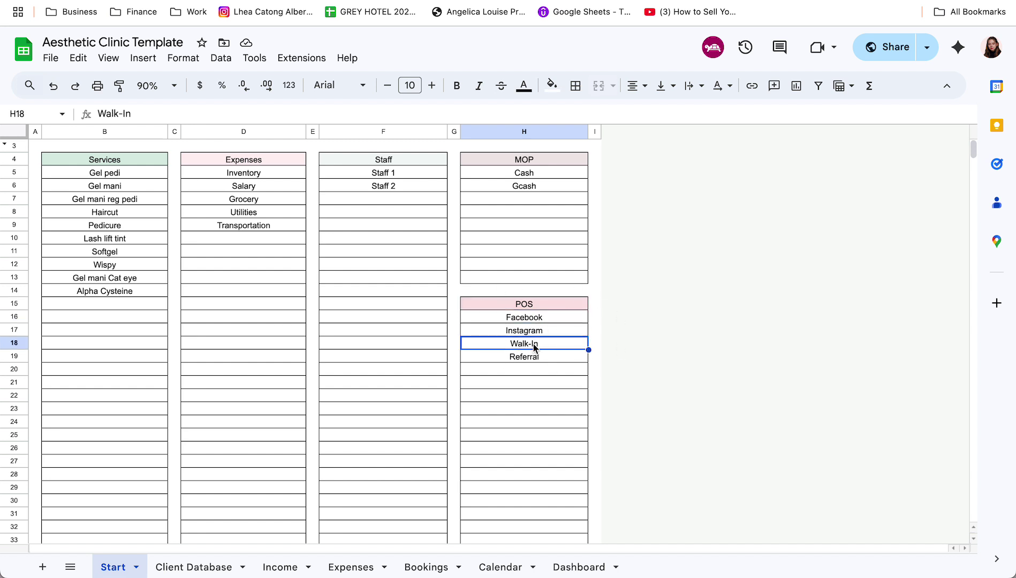
{"action": "left_click", "coordinate": [536, 358]}
{"action": "left_click", "coordinate": [596, 380]}
{"action": "scroll", "coordinate": [595, 381], "scroll_direction": "down", "scroll_amount": 2}
{"action": "left_click", "coordinate": [541, 338]}
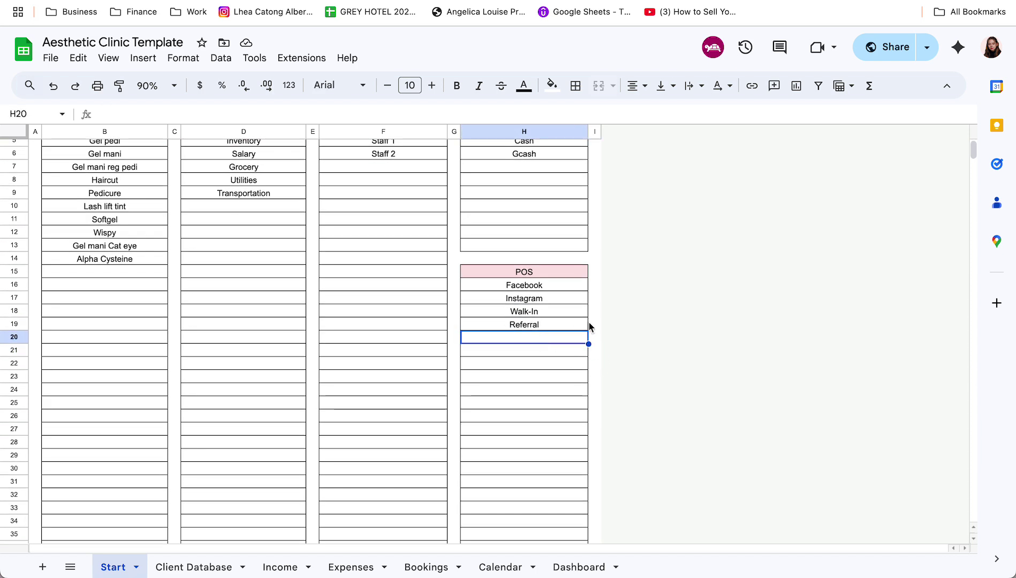
{"action": "scroll", "coordinate": [562, 447], "scroll_direction": "down", "scroll_amount": 2}
{"action": "scroll", "coordinate": [563, 449], "scroll_direction": "up", "scroll_amount": 3}
{"action": "left_click", "coordinate": [176, 563]}
{"action": "left_click", "coordinate": [565, 362]}
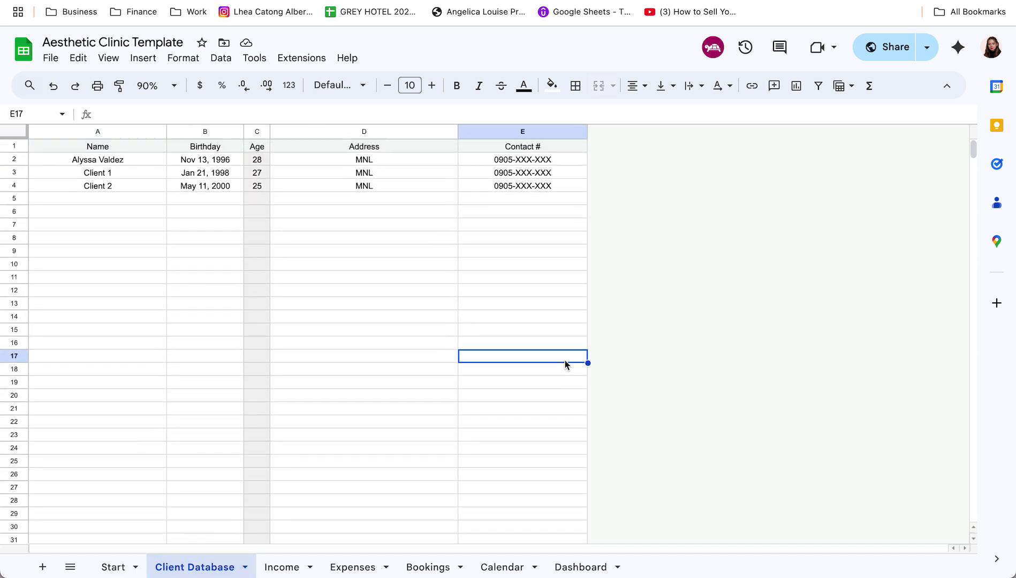
- Freeze the Client Database header row while reviewing the Name, Birthday and Age columns
{"action": "left_click", "coordinate": [129, 132]}
{"action": "left_click", "coordinate": [193, 131]}
{"action": "left_click", "coordinate": [113, 129]}
{"action": "left_click_drag", "start_coordinate": [198, 125], "coordinate": [214, 138]}
{"action": "left_click", "coordinate": [256, 130]}
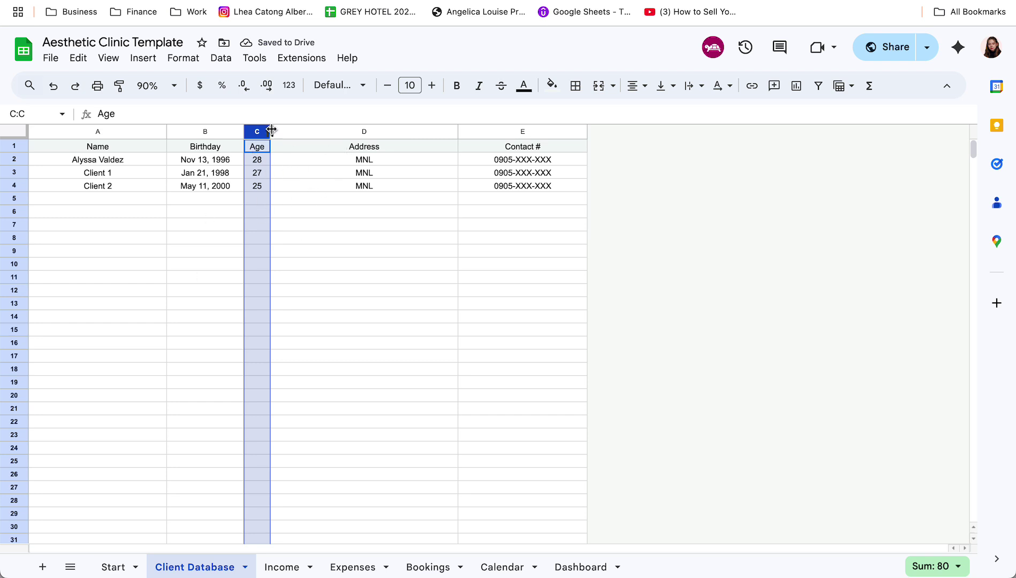
{"action": "left_click", "coordinate": [204, 164]}
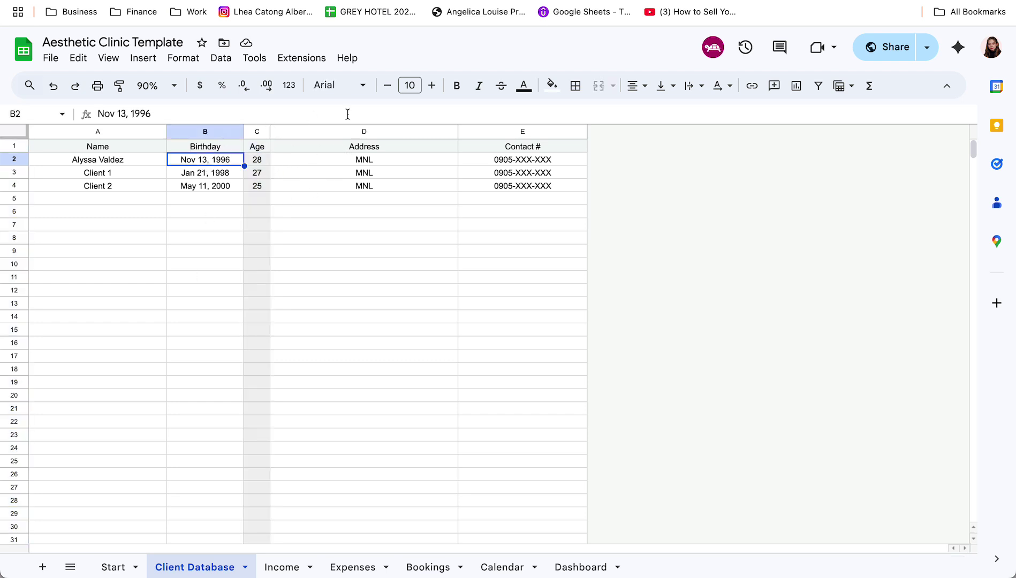
- Review the Address and Contact # columns, then open the Income sales tracker
{"action": "left_click", "coordinate": [369, 131]}
{"action": "left_click", "coordinate": [423, 171]}
{"action": "key", "text": "Up"}
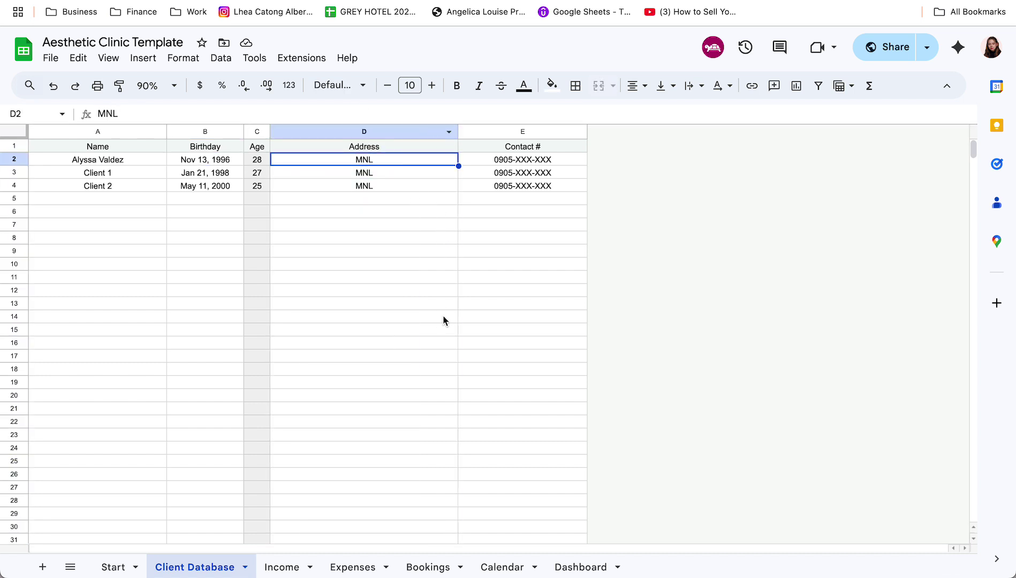
{"action": "left_click", "coordinate": [544, 133]}
{"action": "left_click", "coordinate": [364, 253]}
{"action": "scroll", "coordinate": [364, 253], "scroll_direction": "down", "scroll_amount": 1}
{"action": "scroll", "coordinate": [363, 254], "scroll_direction": "up", "scroll_amount": 1}
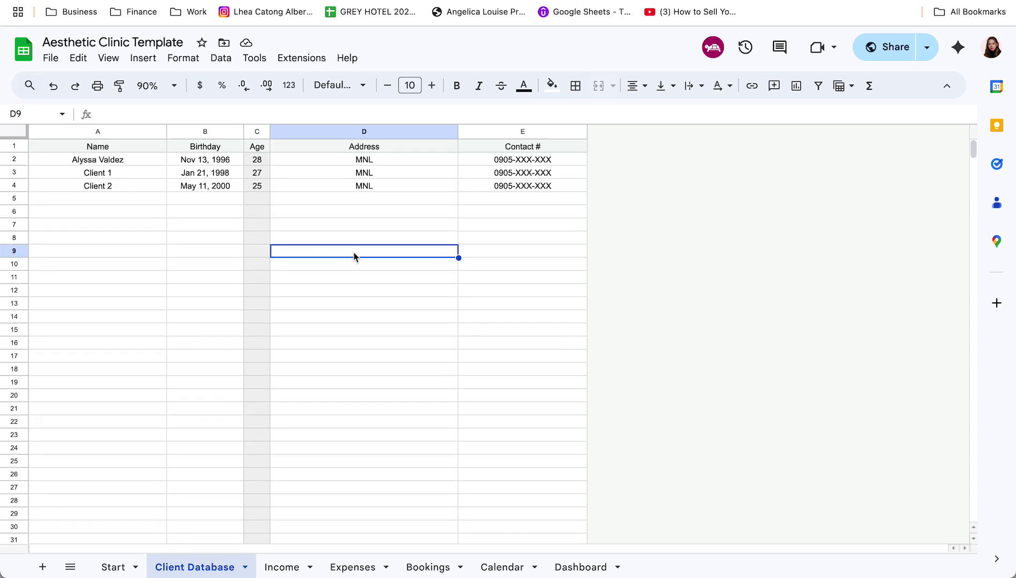
{"action": "scroll", "coordinate": [340, 228], "scroll_direction": "down", "scroll_amount": 1}
{"action": "left_click", "coordinate": [282, 566]}
- Hide the Month and Day columns in the sales tracker and check the POS dropdown
{"action": "scroll", "coordinate": [428, 276], "scroll_direction": "down", "scroll_amount": 1}
{"action": "scroll", "coordinate": [440, 279], "scroll_direction": "up", "scroll_amount": 1}
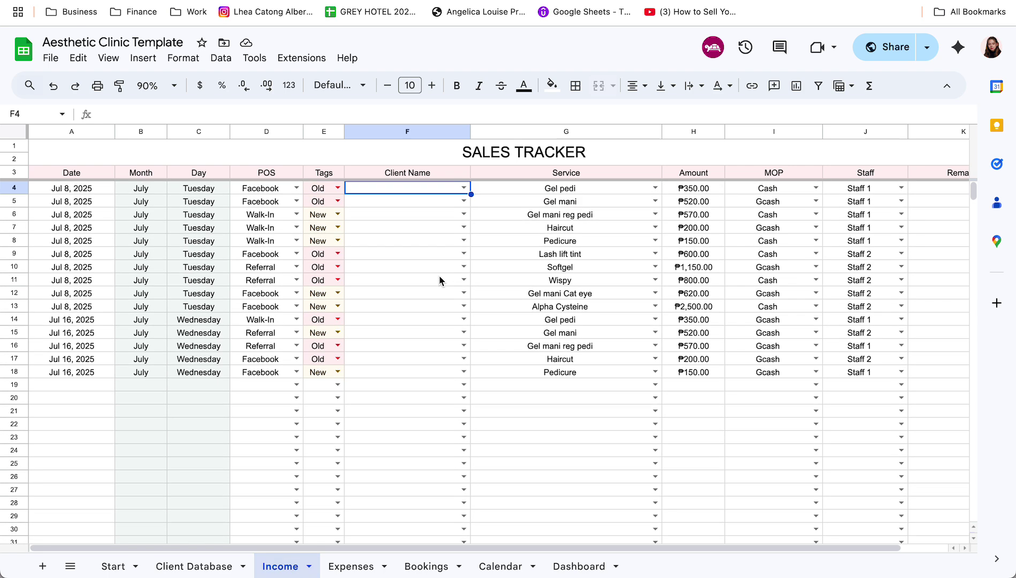
{"action": "left_click", "coordinate": [141, 131]}
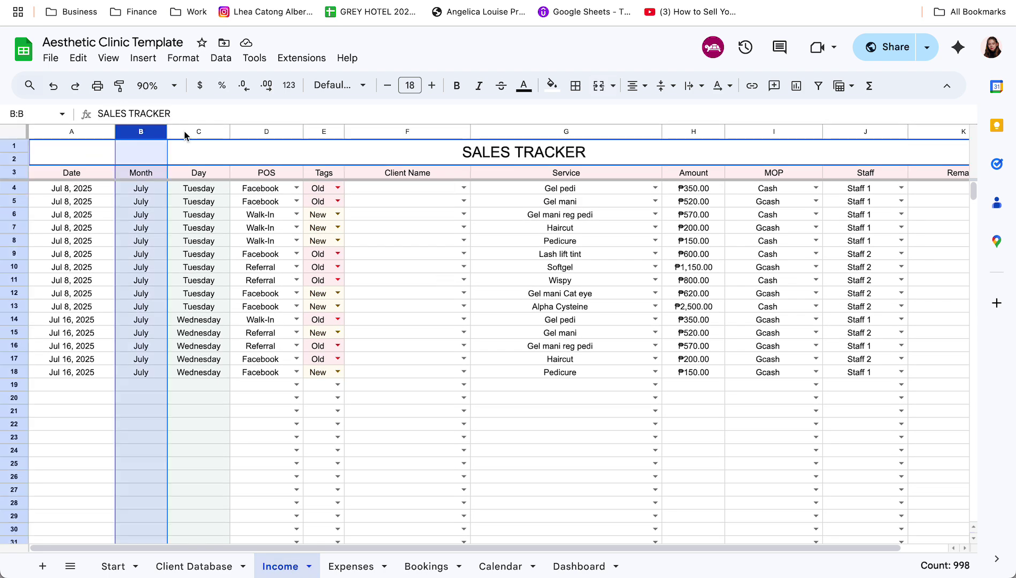
{"action": "left_click", "coordinate": [188, 132], "text": "shift"}
{"action": "right_click", "coordinate": [187, 132]}
{"action": "left_click", "coordinate": [261, 290]}
{"action": "left_click", "coordinate": [478, 351]}
{"action": "left_click", "coordinate": [76, 132]}
{"action": "left_click", "coordinate": [184, 201]}
{"action": "left_click", "coordinate": [182, 188]}
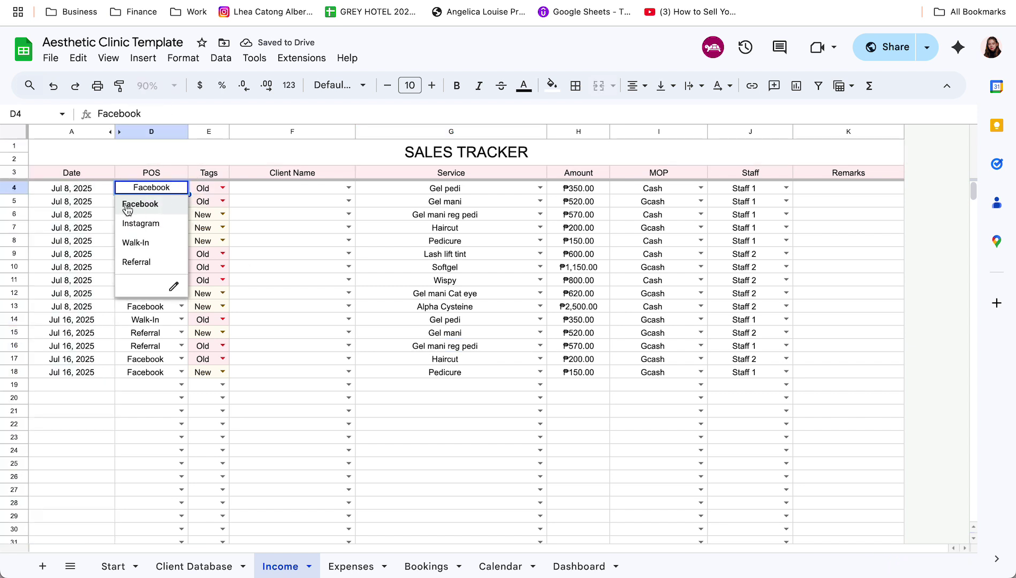
- Glance at the Start and Client Database sheets, then check row 4's tag dropdown, keeping Old
{"action": "left_click", "coordinate": [115, 566]}
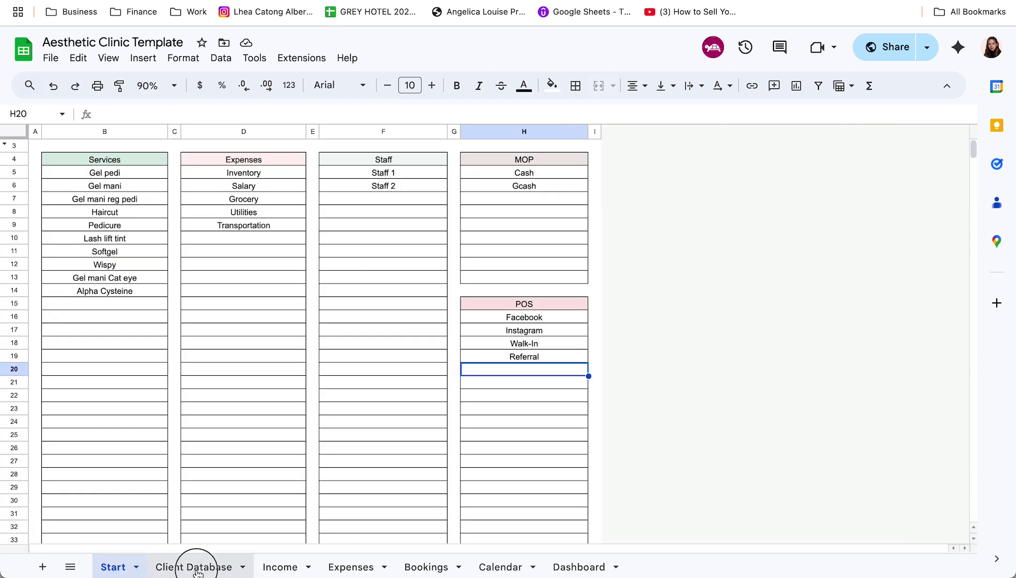
{"action": "left_click", "coordinate": [196, 568]}
{"action": "left_click", "coordinate": [291, 567]}
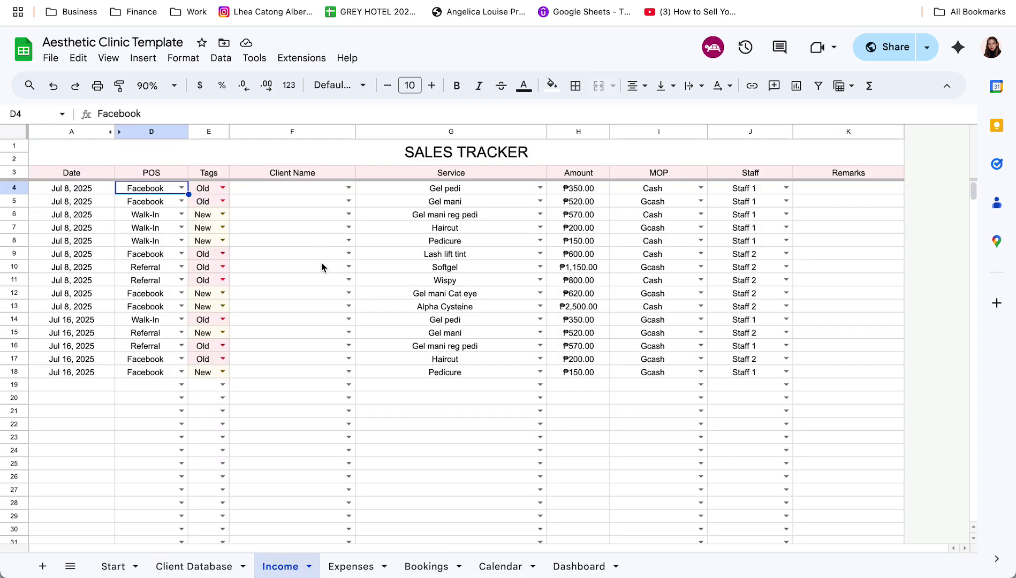
{"action": "left_click", "coordinate": [222, 188]}
{"action": "left_click", "coordinate": [208, 210]}
{"action": "left_click", "coordinate": [222, 192]}
{"action": "left_click", "coordinate": [332, 240]}
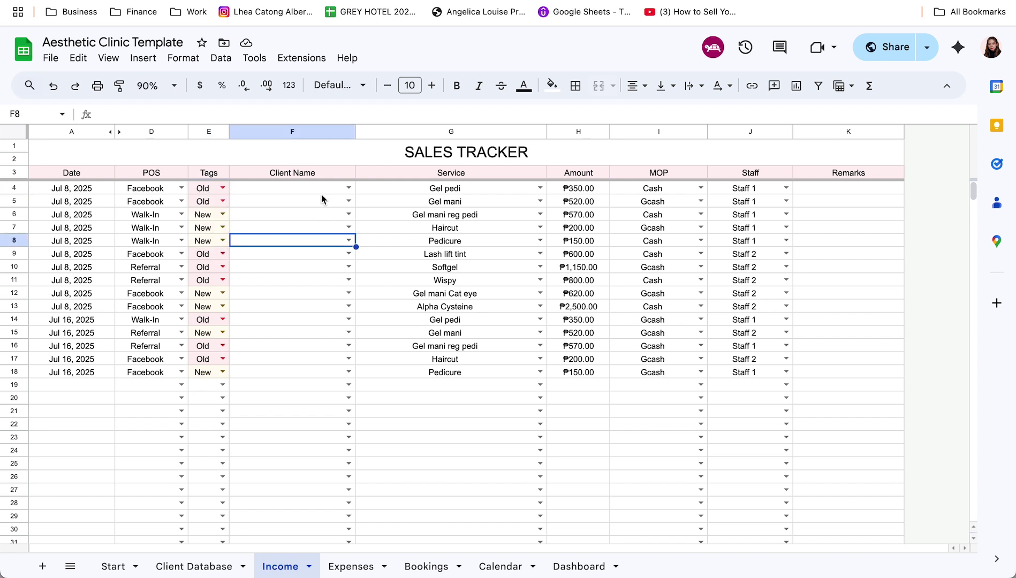
- Review row 4's Client Name and Service dropdown choices
{"action": "left_click", "coordinate": [349, 188]}
{"action": "left_click", "coordinate": [397, 176]}
{"action": "scroll", "coordinate": [407, 196], "scroll_direction": "down", "scroll_amount": 1}
{"action": "left_click", "coordinate": [291, 171]}
{"action": "left_click", "coordinate": [465, 172]}
{"action": "scroll", "coordinate": [471, 212], "scroll_direction": "up", "scroll_amount": 1}
{"action": "left_click", "coordinate": [537, 194]}
{"action": "left_click", "coordinate": [540, 189]}
{"action": "left_click", "coordinate": [587, 194]}
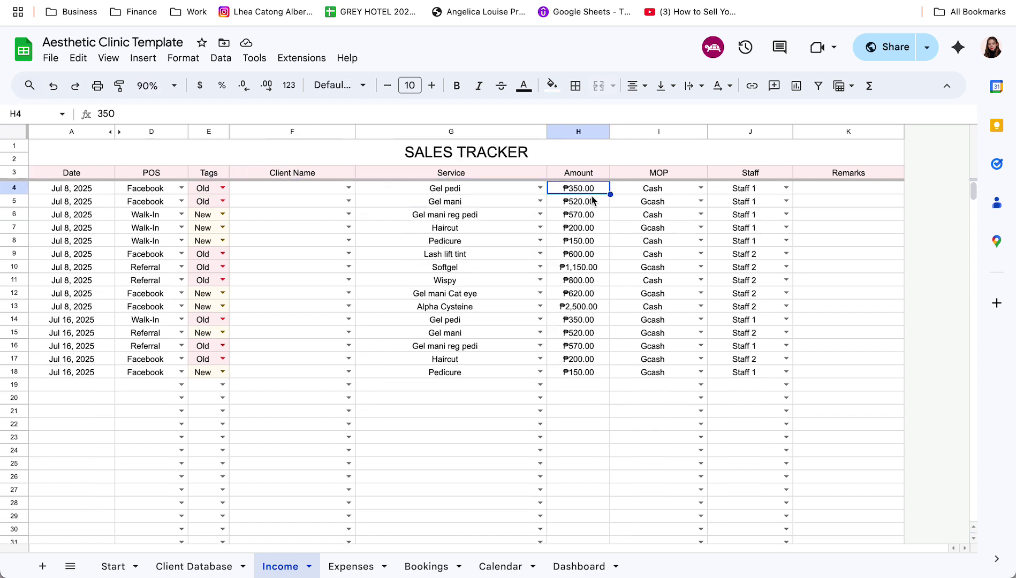
- Review row 4's payment method and staff dropdowns and the Staff column, then open Expenses
{"action": "left_click", "coordinate": [700, 188]}
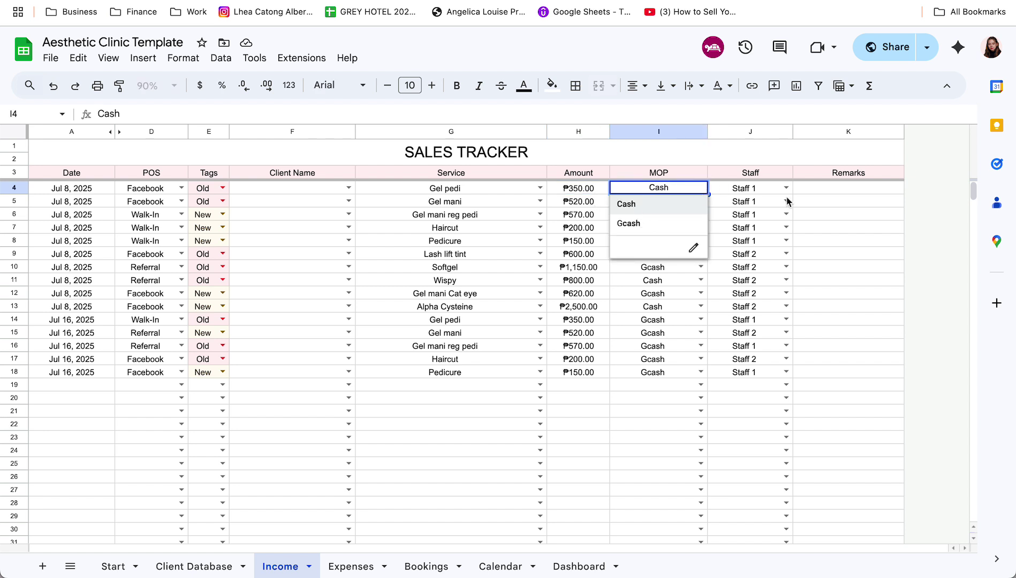
{"action": "left_click", "coordinate": [843, 249]}
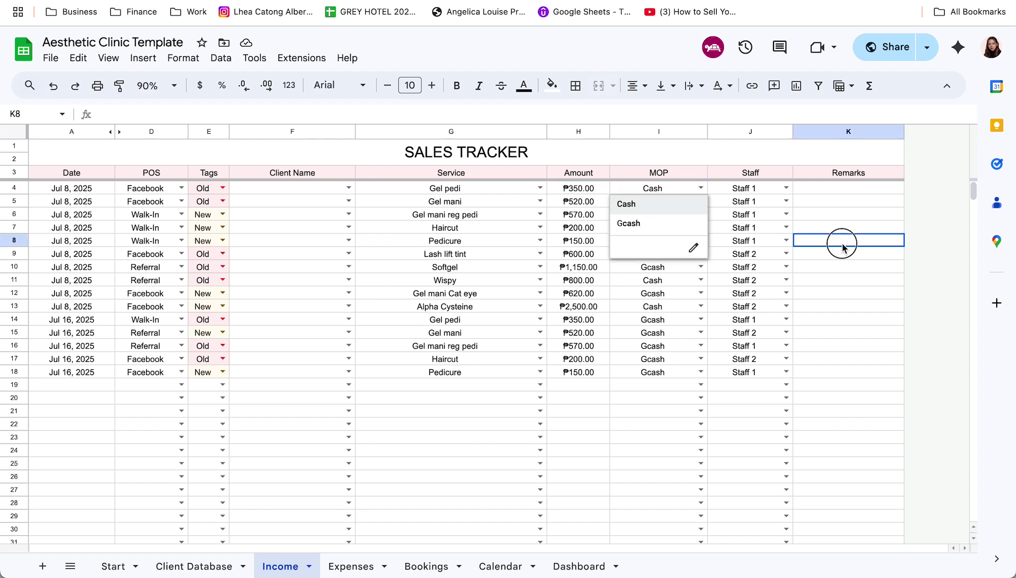
{"action": "left_click", "coordinate": [699, 188]}
{"action": "left_click", "coordinate": [779, 199]}
{"action": "left_click", "coordinate": [786, 188]}
{"action": "left_click", "coordinate": [855, 196]}
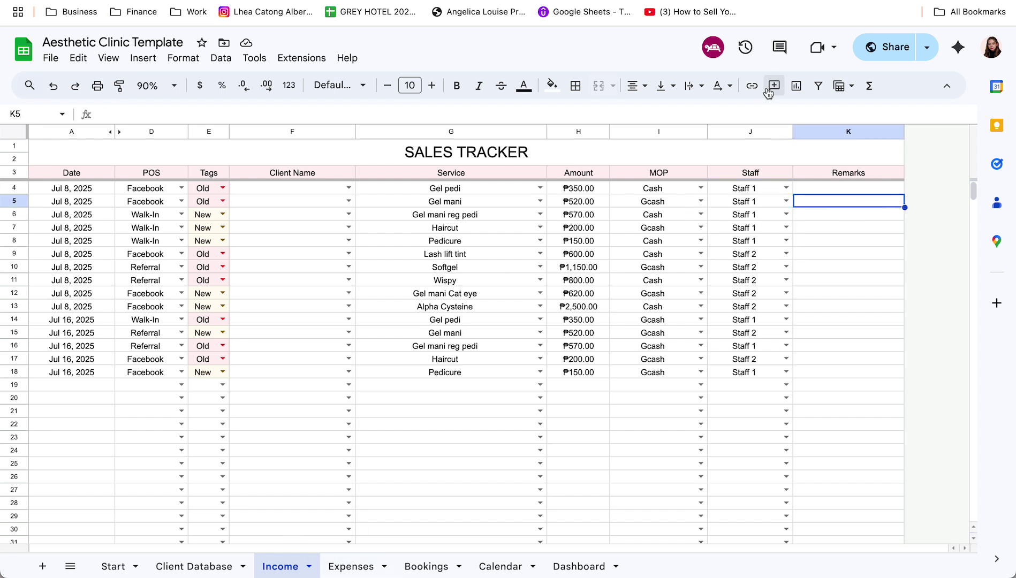
{"action": "left_click", "coordinate": [744, 126]}
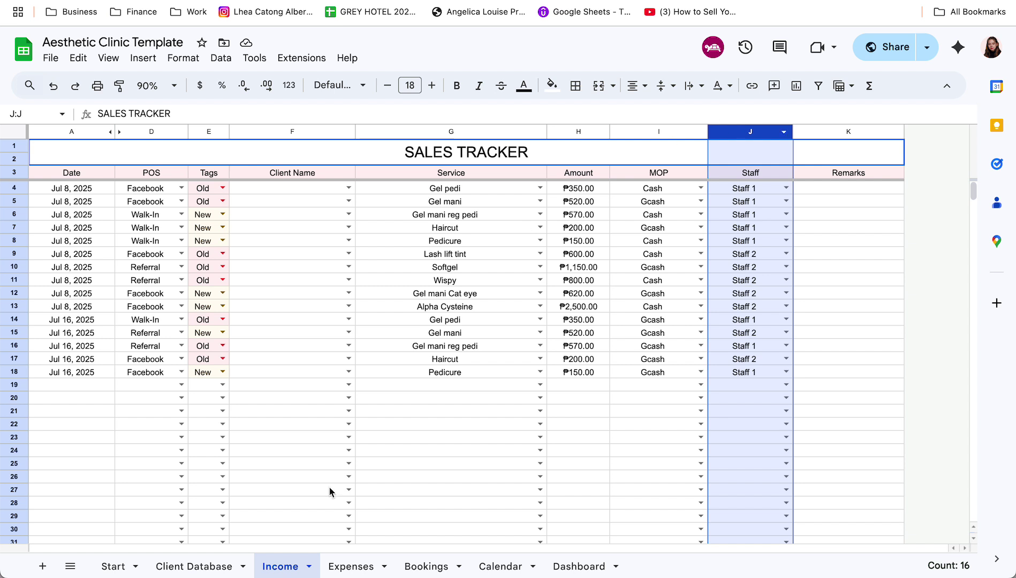
{"action": "left_click", "coordinate": [343, 570]}
- Review the Expense Tracker's Date, Category, Description, Amount and MOP columns, then open Bookings
{"action": "left_click", "coordinate": [476, 280]}
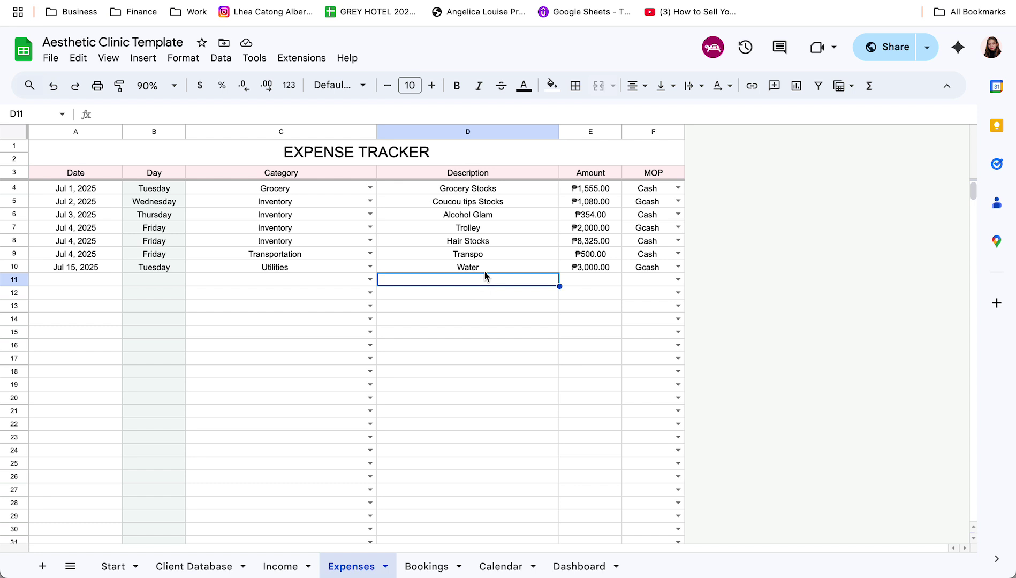
{"action": "left_click", "coordinate": [87, 132]}
{"action": "left_click", "coordinate": [276, 130]}
{"action": "left_click", "coordinate": [487, 132]}
{"action": "left_click", "coordinate": [594, 134]}
{"action": "left_click", "coordinate": [654, 133]}
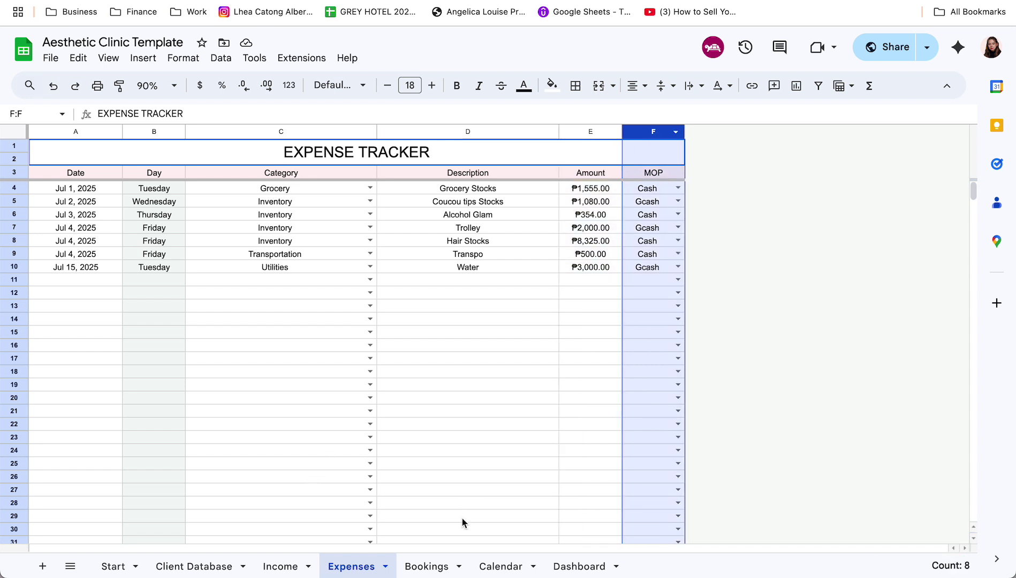
{"action": "left_click", "coordinate": [428, 566]}
- Inspect the Booking Date column and highlight the service and time in the first booking's details
{"action": "left_click", "coordinate": [609, 503]}
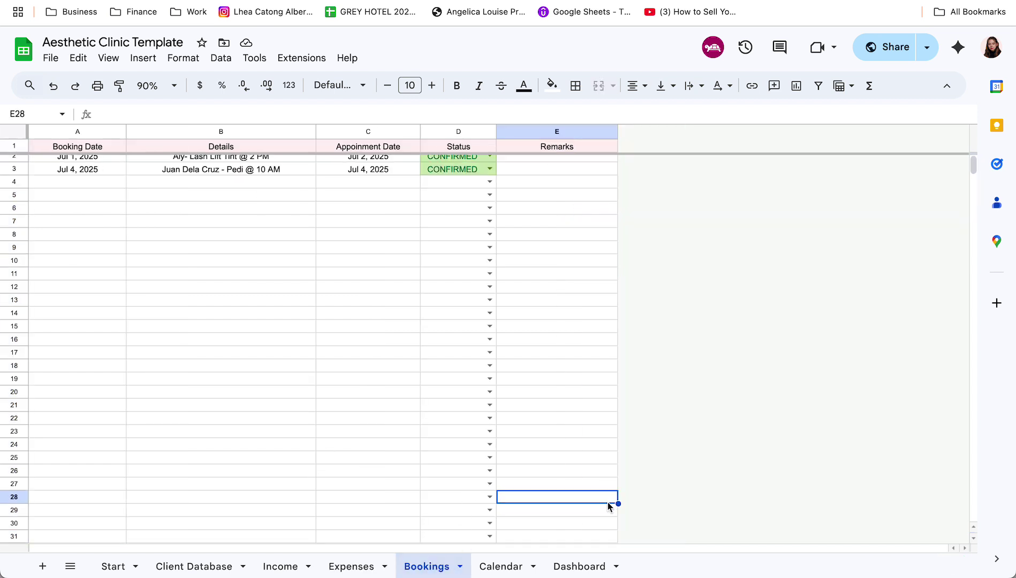
{"action": "scroll", "coordinate": [608, 507], "scroll_direction": "down", "scroll_amount": 10}
{"action": "scroll", "coordinate": [608, 507], "scroll_direction": "up", "scroll_amount": 10}
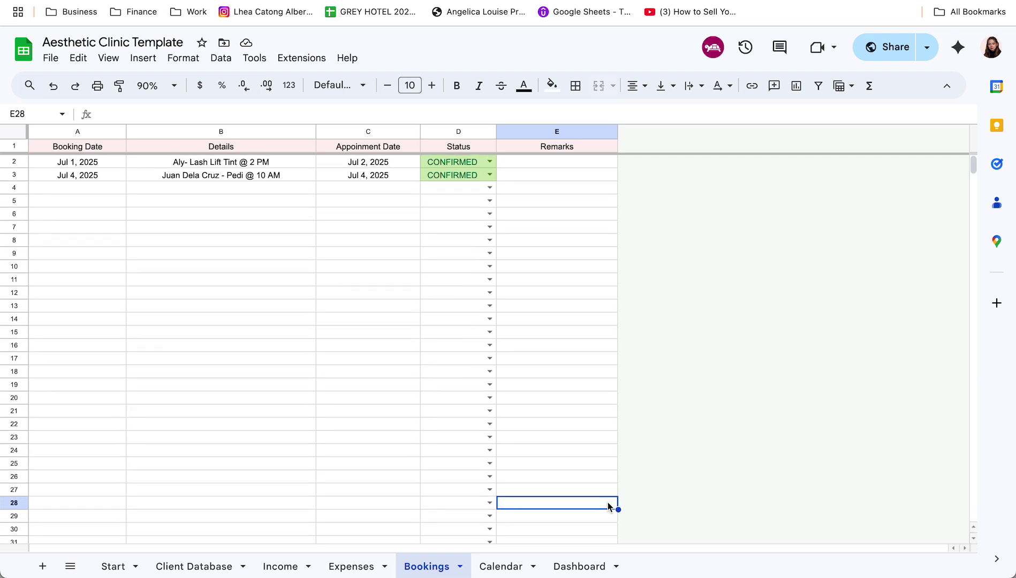
{"action": "left_click", "coordinate": [58, 132]}
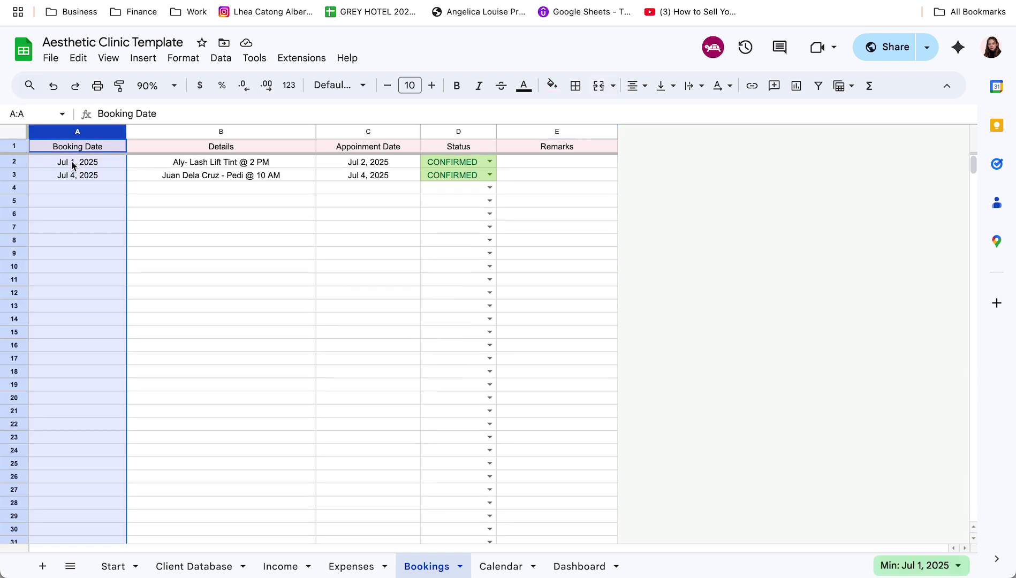
{"action": "left_click", "coordinate": [211, 166]}
{"action": "double_click", "coordinate": [176, 163]}
{"action": "left_click", "coordinate": [170, 161]}
{"action": "left_click", "coordinate": [188, 162]}
{"action": "left_click_drag", "start_coordinate": [188, 162], "coordinate": [238, 161]}
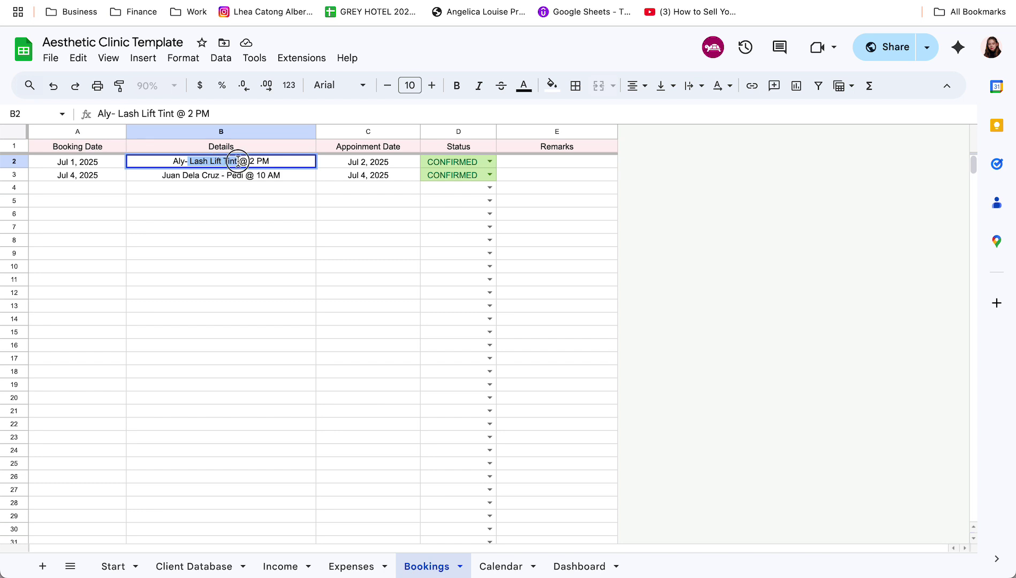
{"action": "left_click_drag", "start_coordinate": [238, 161], "coordinate": [277, 161]}
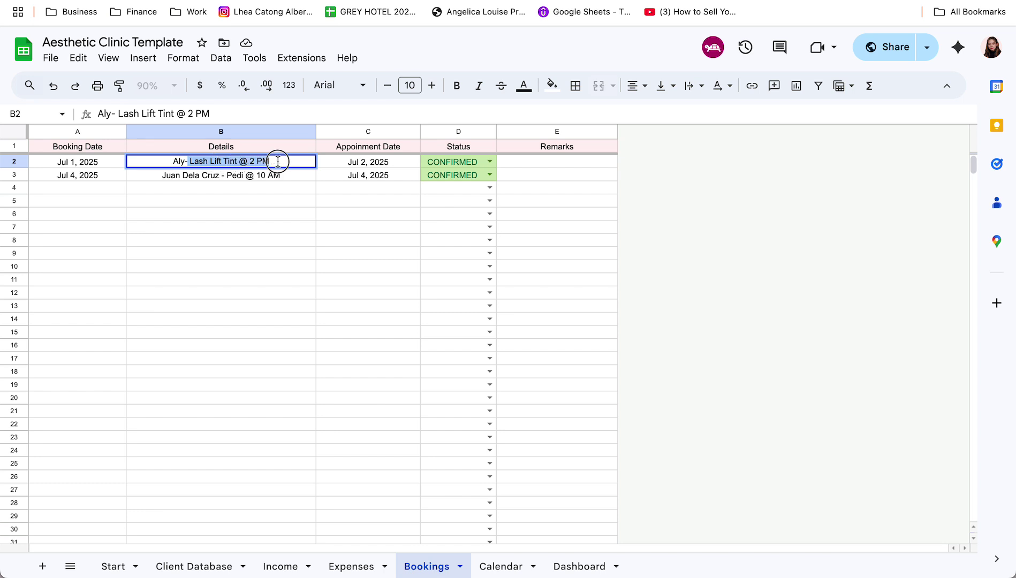
- Check the first appointment date and status choices, comparing Bookings against the July Calendar
{"action": "left_click", "coordinate": [343, 128]}
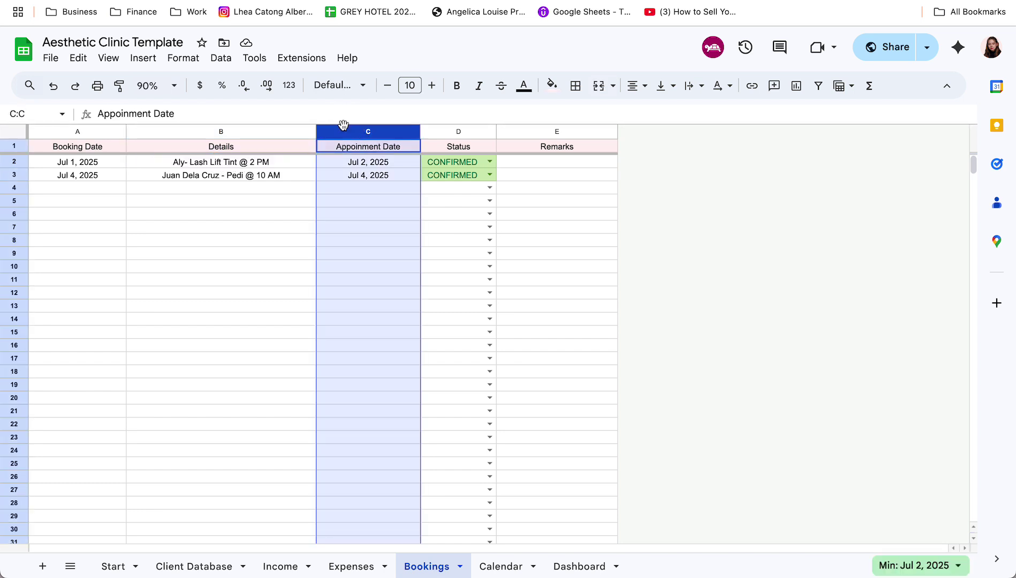
{"action": "left_click", "coordinate": [342, 163]}
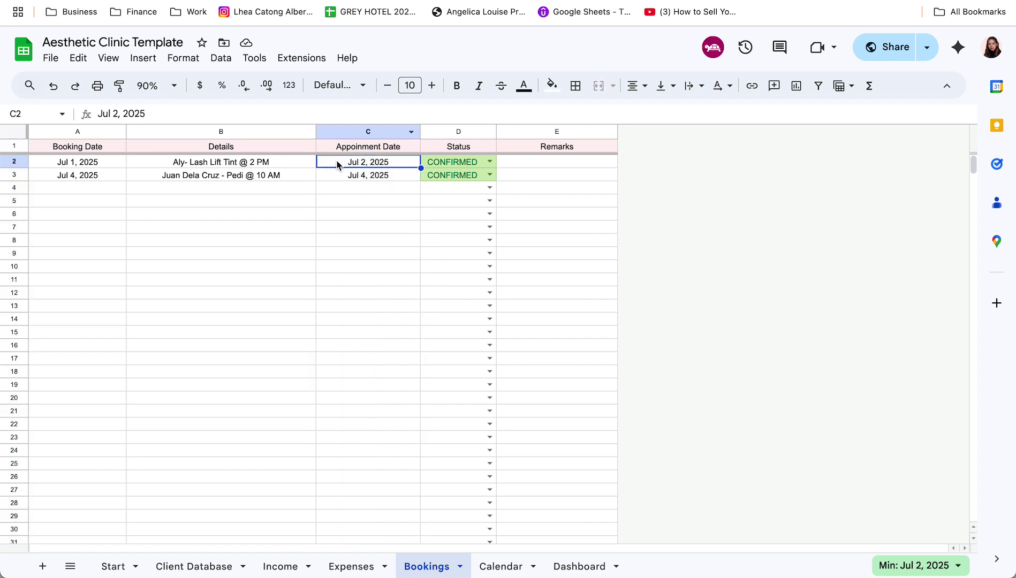
{"action": "left_click", "coordinate": [487, 164]}
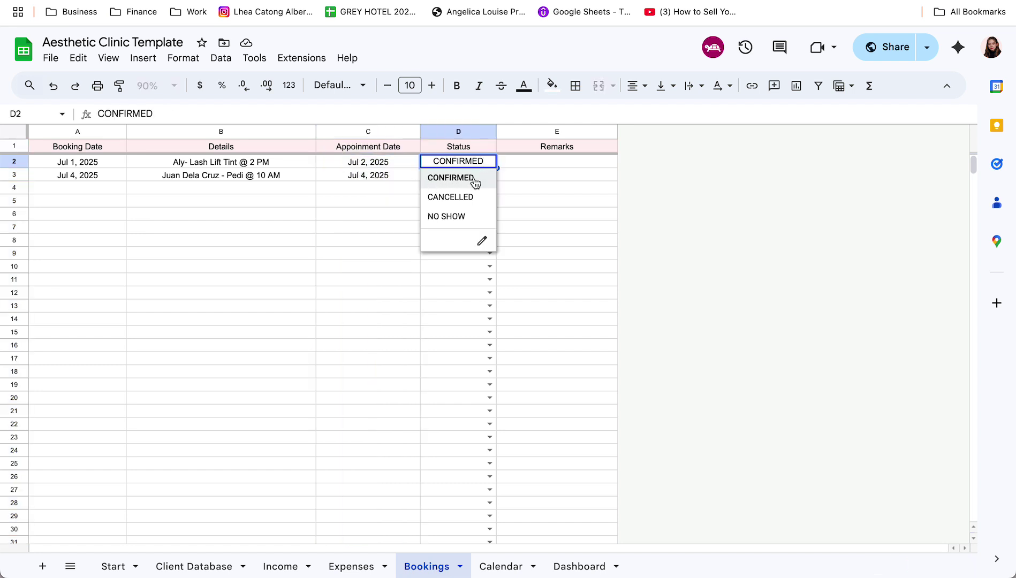
{"action": "left_click", "coordinate": [506, 219]}
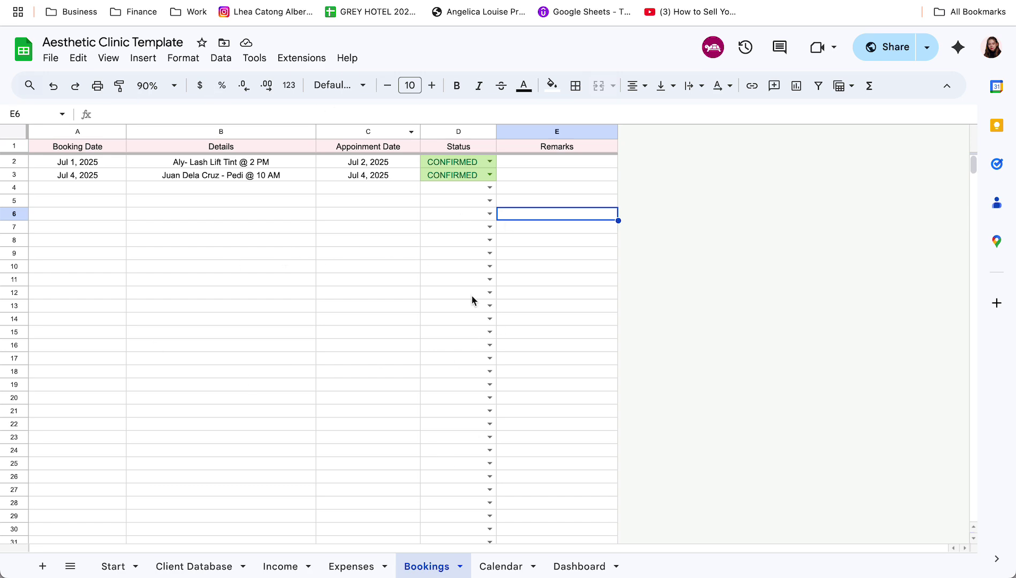
{"action": "left_click", "coordinate": [520, 569]}
{"action": "scroll", "coordinate": [642, 438], "scroll_direction": "down", "scroll_amount": 2}
{"action": "scroll", "coordinate": [642, 438], "scroll_direction": "up", "scroll_amount": 2}
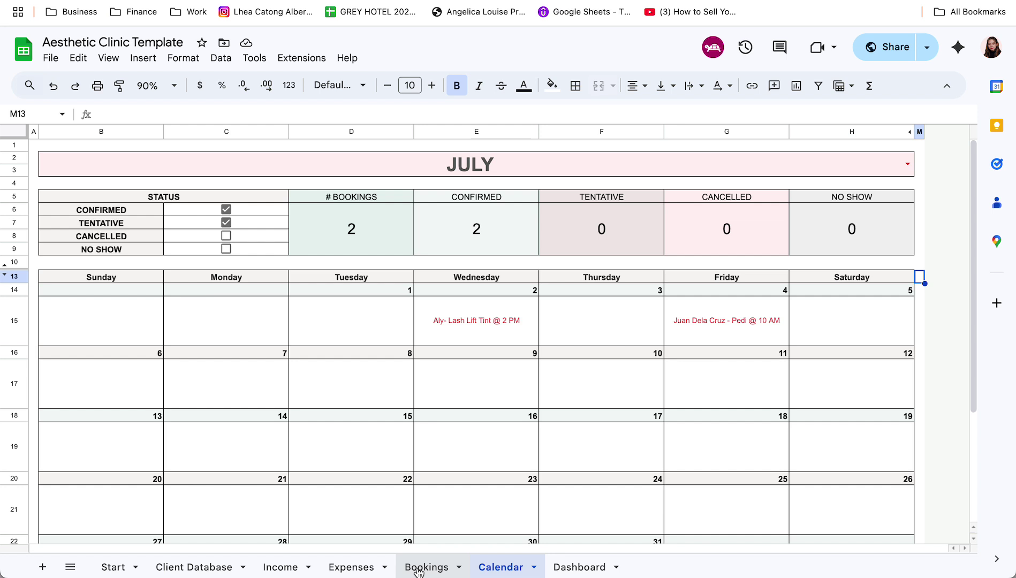
{"action": "left_click", "coordinate": [419, 572]}
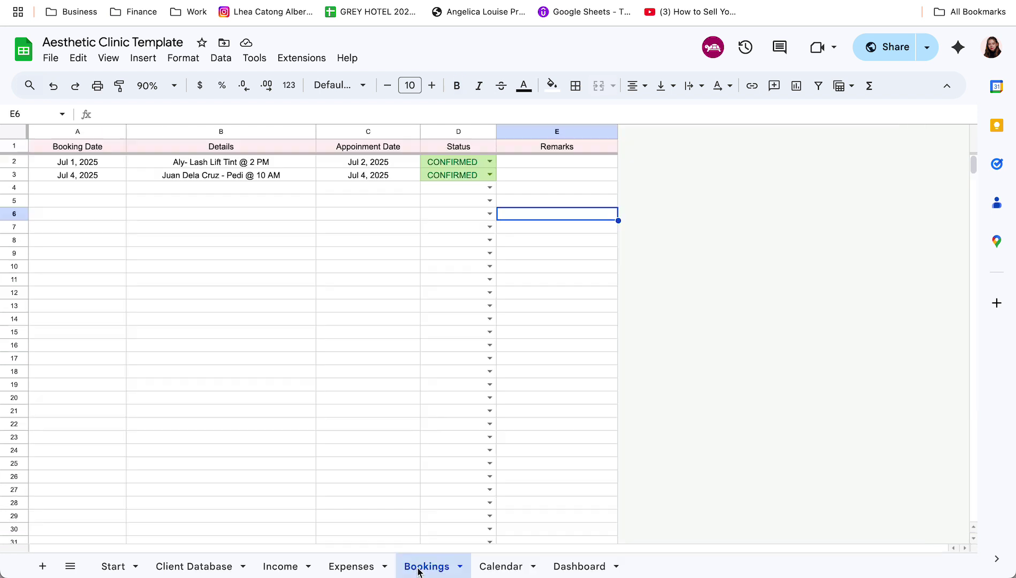
{"action": "left_click", "coordinate": [489, 566]}
{"action": "left_click", "coordinate": [427, 567]}
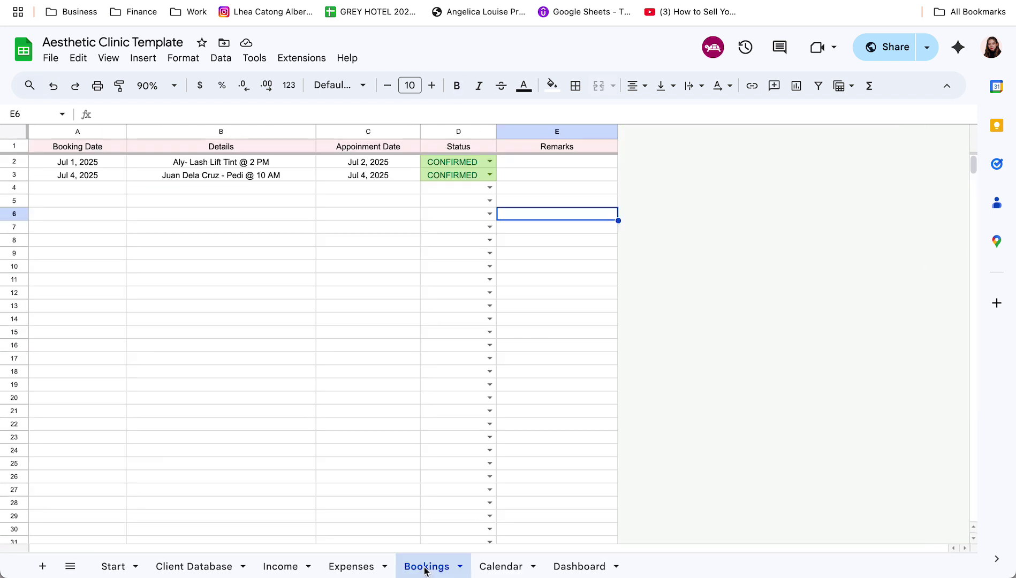
{"action": "left_click", "coordinate": [369, 132]}
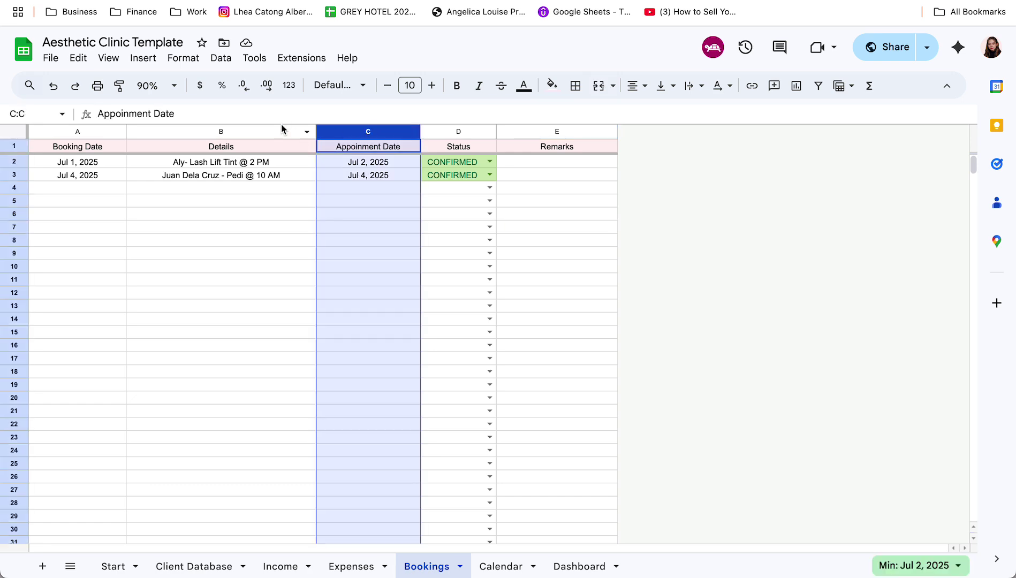
{"action": "left_click", "coordinate": [481, 568]}
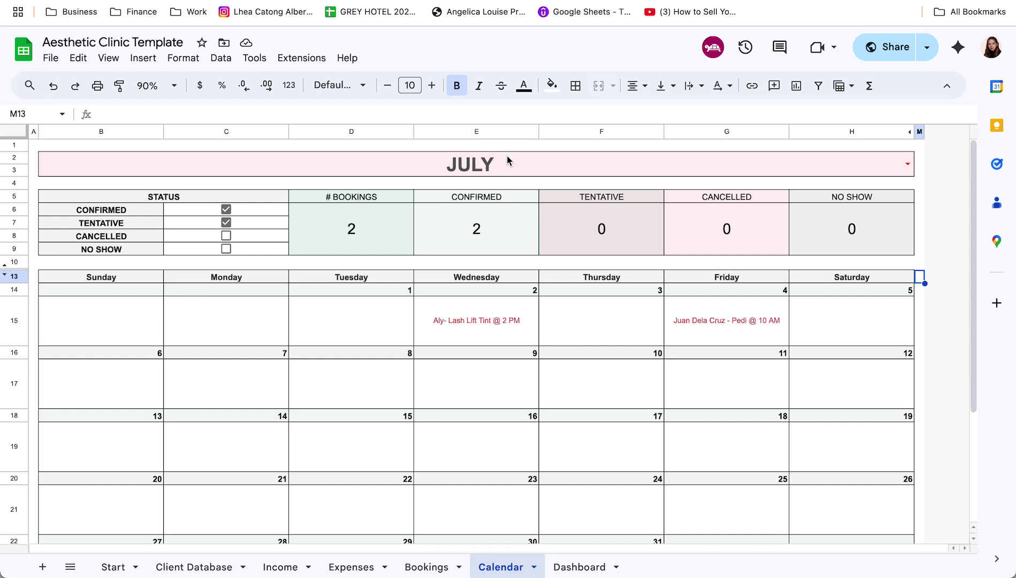
{"action": "scroll", "coordinate": [385, 289], "scroll_direction": "down", "scroll_amount": 5}
{"action": "scroll", "coordinate": [385, 285], "scroll_direction": "up", "scroll_amount": 4}
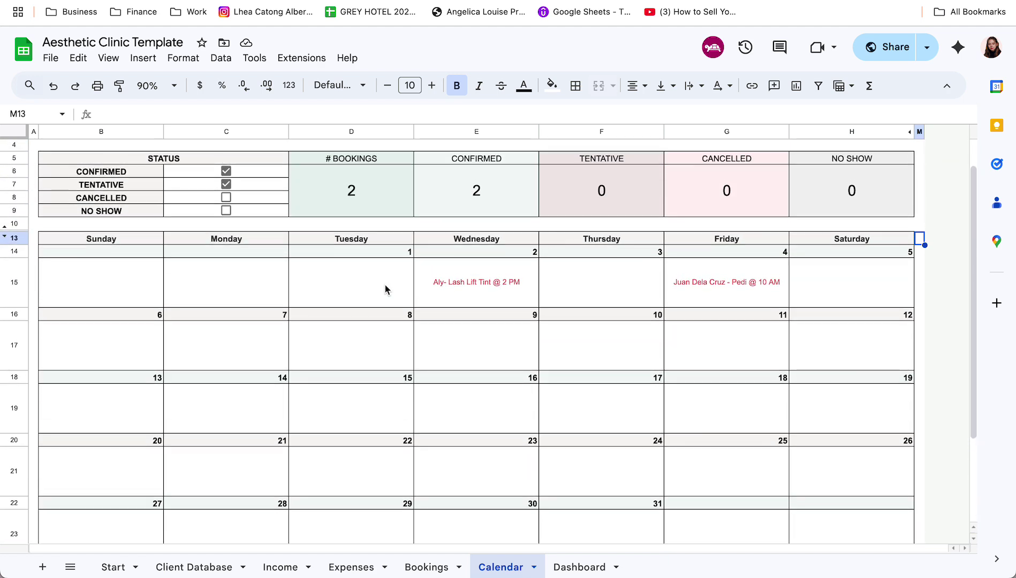
{"action": "scroll", "coordinate": [385, 289], "scroll_direction": "up", "scroll_amount": 1}
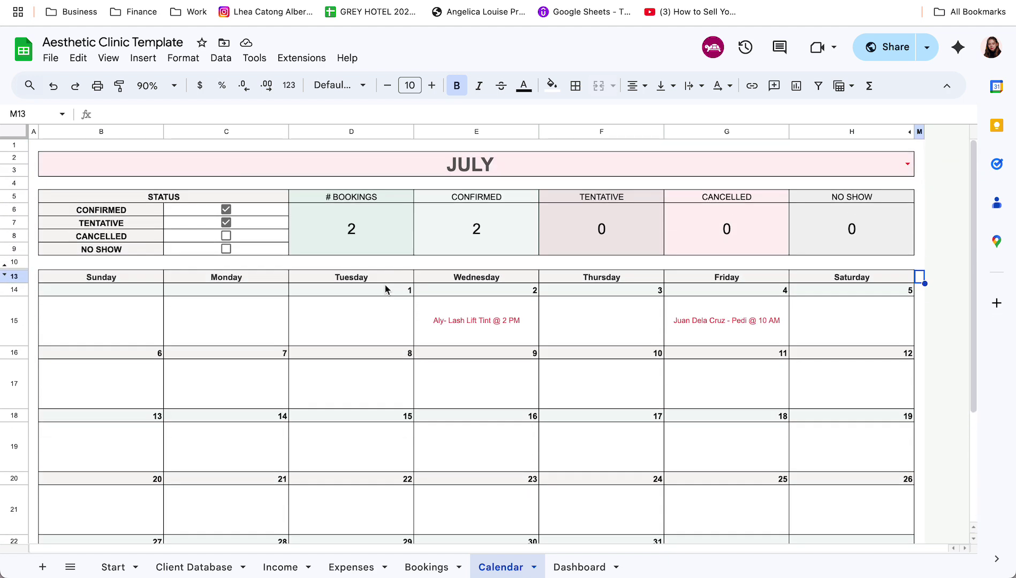
{"action": "scroll", "coordinate": [385, 283], "scroll_direction": "down", "scroll_amount": 5}
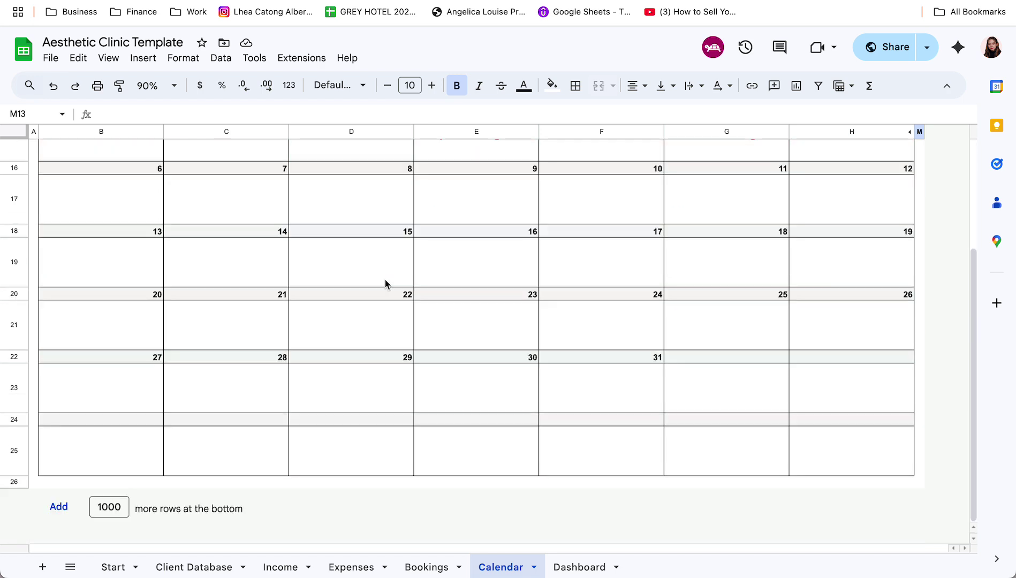
{"action": "scroll", "coordinate": [385, 279], "scroll_direction": "up", "scroll_amount": 5}
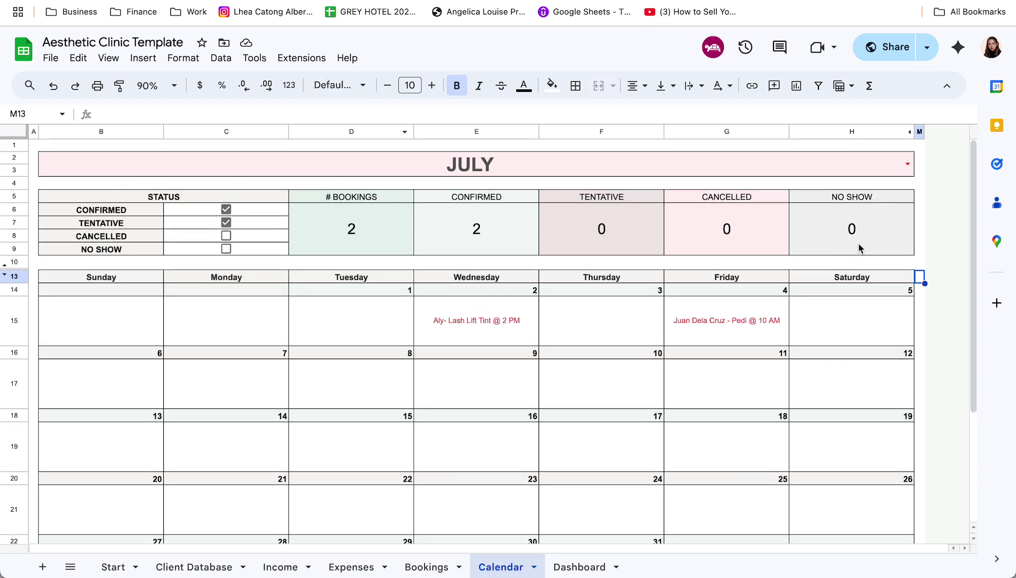
{"action": "scroll", "coordinate": [67, 257], "scroll_direction": "down", "scroll_amount": 1}
{"action": "scroll", "coordinate": [107, 241], "scroll_direction": "up", "scroll_amount": 1}
{"action": "left_click", "coordinate": [176, 200]}
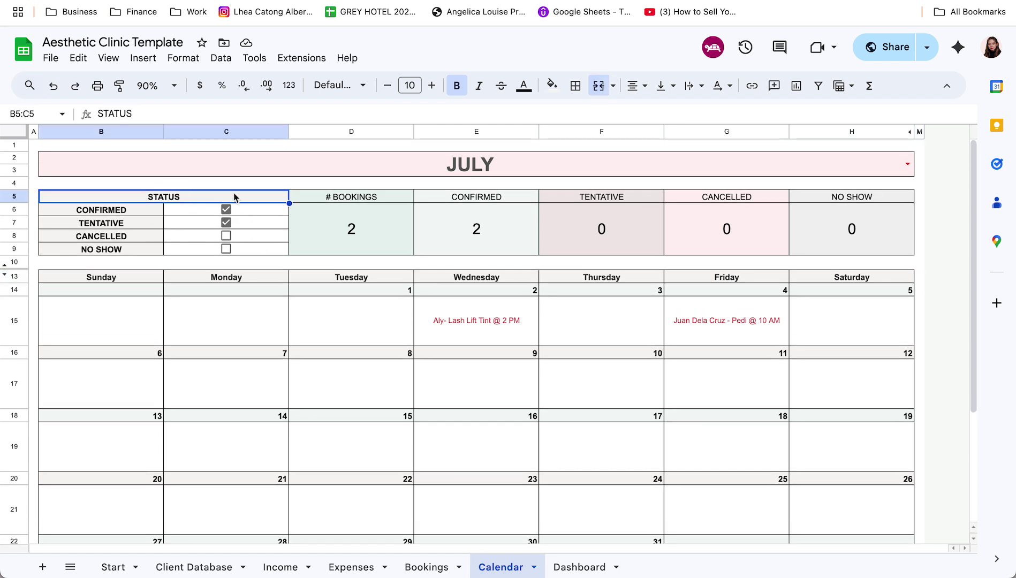
{"action": "left_click", "coordinate": [120, 219]}
{"action": "left_click", "coordinate": [227, 223]}
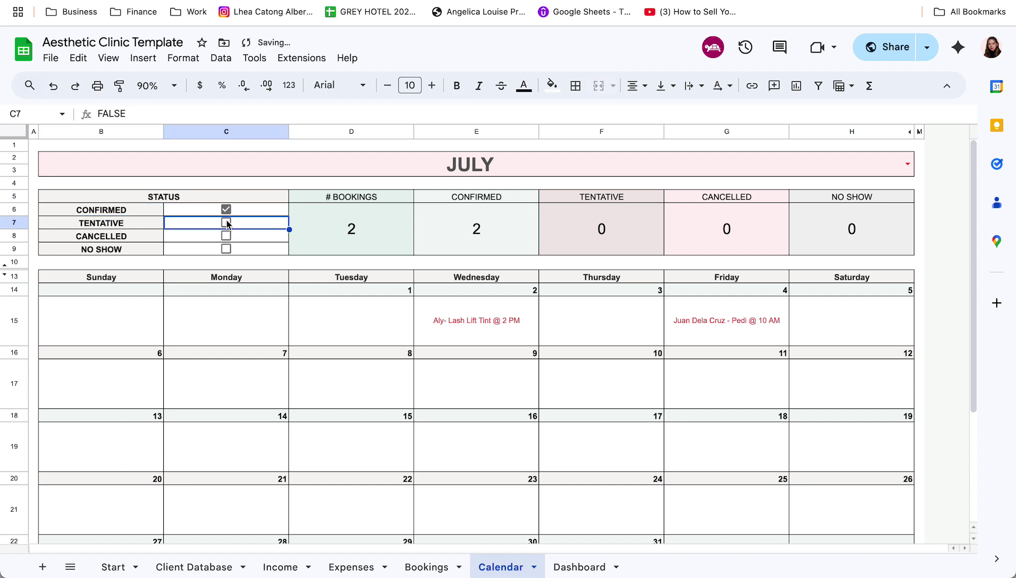
{"action": "left_click", "coordinate": [226, 236]}
{"action": "left_click", "coordinate": [226, 249]}
{"action": "left_click", "coordinate": [226, 223]}
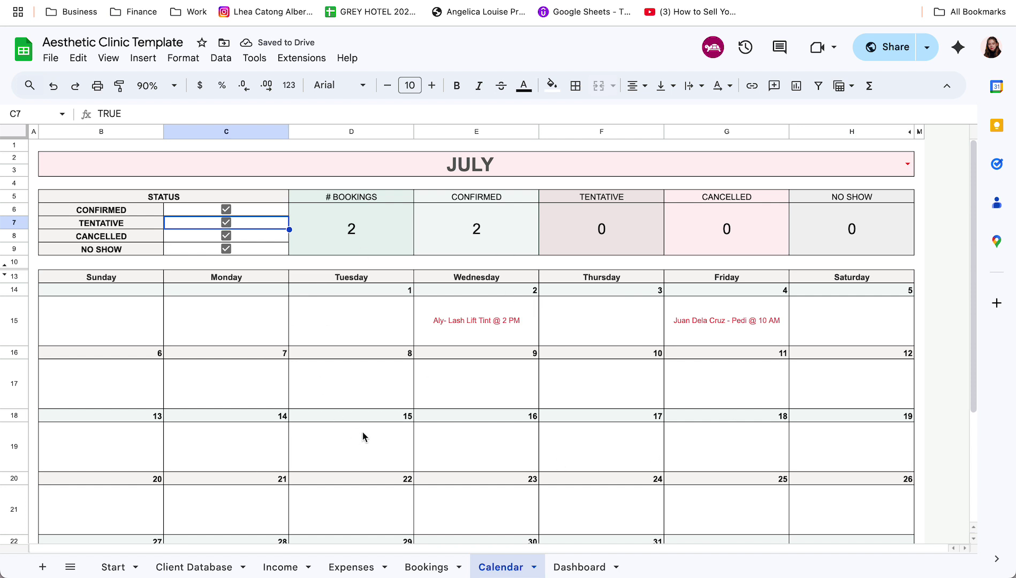
{"action": "scroll", "coordinate": [360, 429], "scroll_direction": "down", "scroll_amount": 1}
{"action": "left_click", "coordinate": [390, 194]}
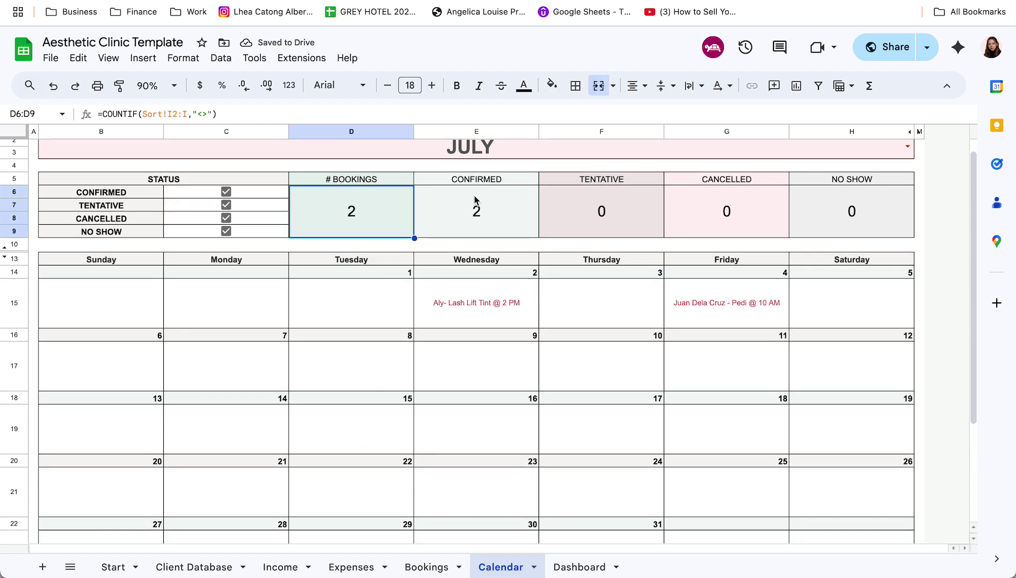
{"action": "left_click", "coordinate": [483, 182]}
{"action": "left_click", "coordinate": [491, 155]}
{"action": "scroll", "coordinate": [471, 210], "scroll_direction": "up", "scroll_amount": 1}
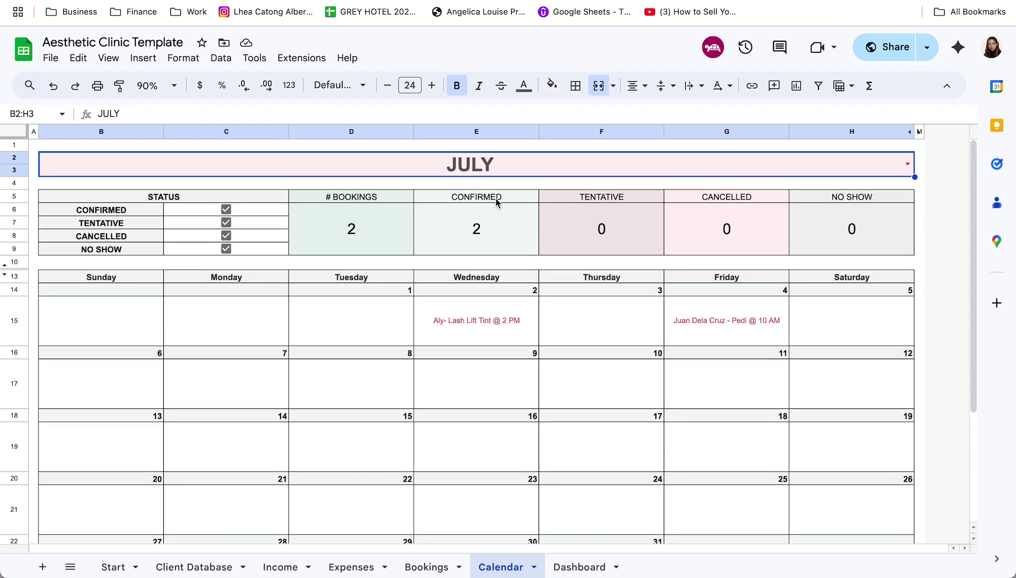
{"action": "left_click", "coordinate": [497, 201]}
{"action": "left_click", "coordinate": [598, 203]}
{"action": "left_click", "coordinate": [695, 198]}
{"action": "left_click", "coordinate": [826, 197]}
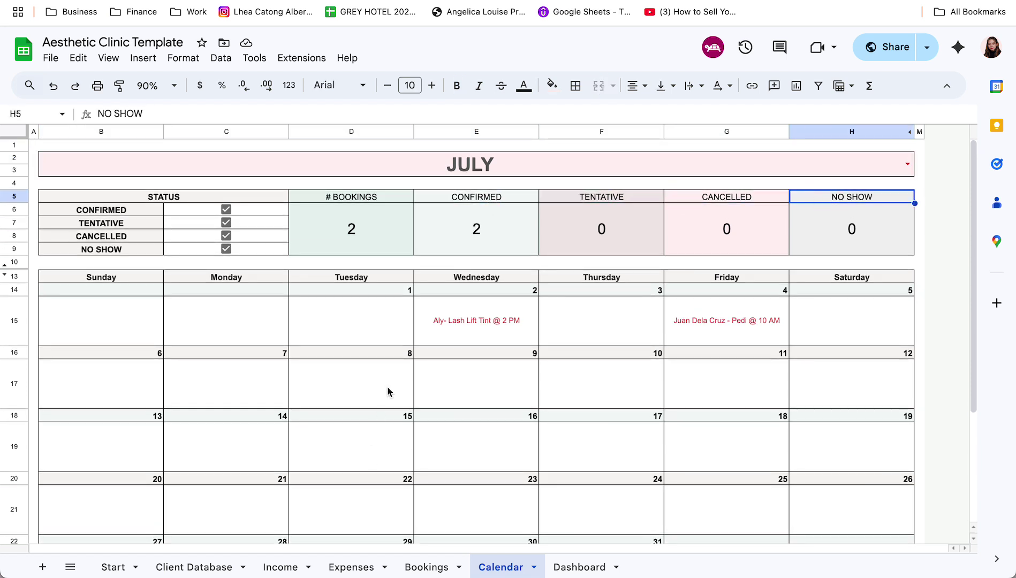
{"action": "scroll", "coordinate": [437, 300], "scroll_direction": "down", "scroll_amount": 2}
{"action": "scroll", "coordinate": [438, 300], "scroll_direction": "down", "scroll_amount": 3}
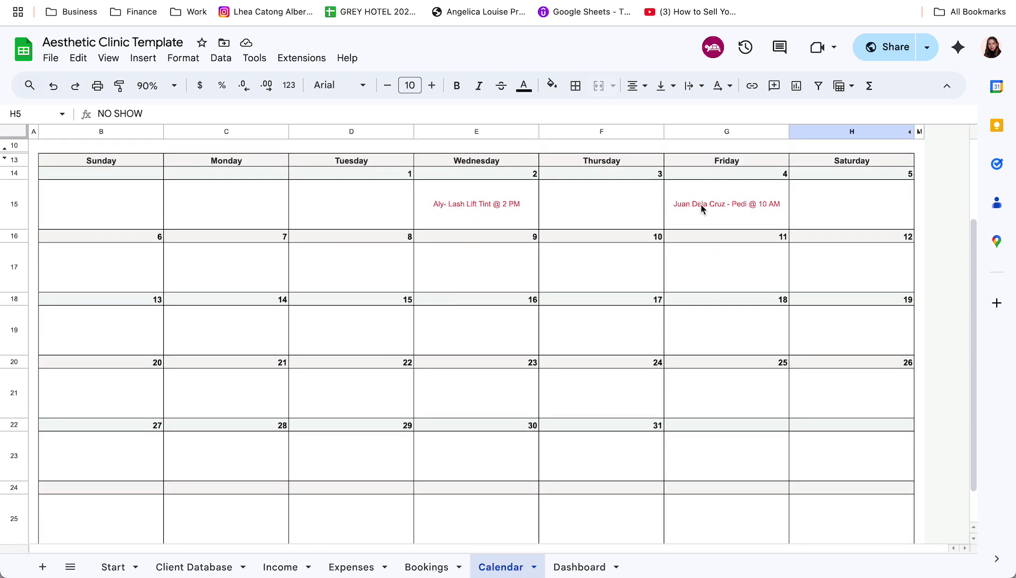
{"action": "scroll", "coordinate": [701, 205], "scroll_direction": "up", "scroll_amount": 4}
{"action": "left_click", "coordinate": [617, 167]}
{"action": "type", "text": "JUN"}
{"action": "left_click", "coordinate": [612, 191]}
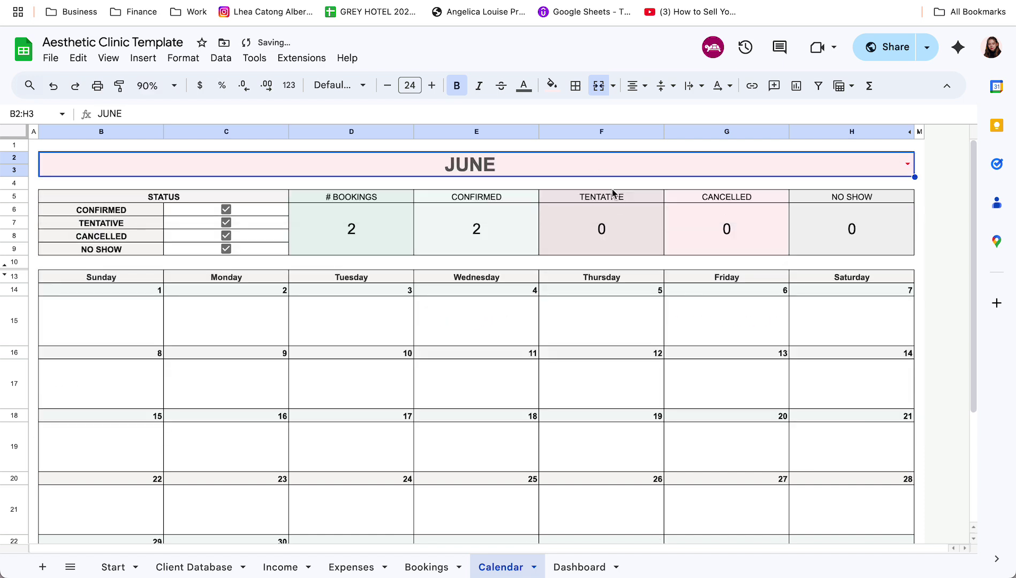
{"action": "scroll", "coordinate": [528, 477], "scroll_direction": "down", "scroll_amount": 3}
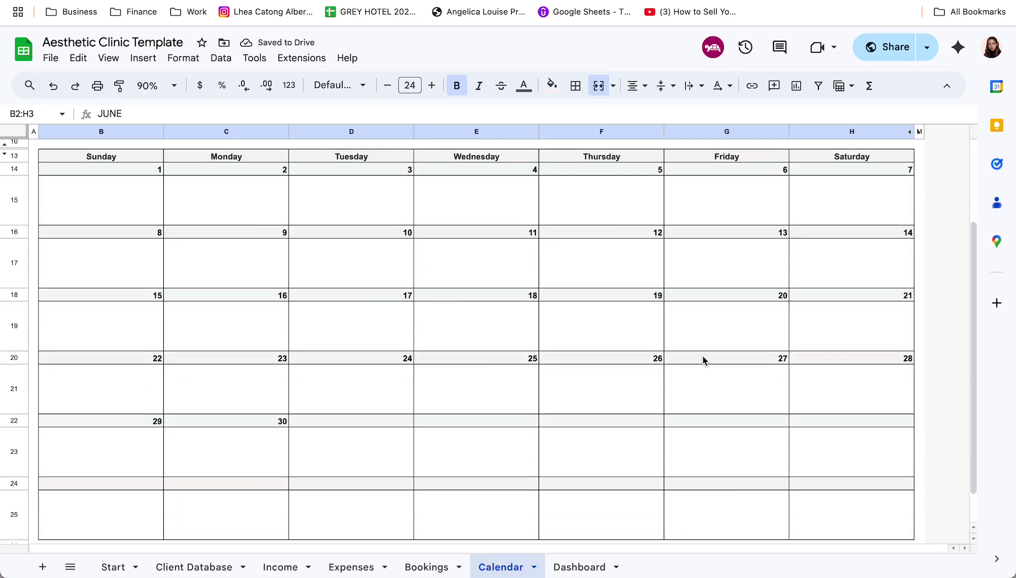
{"action": "scroll", "coordinate": [337, 324], "scroll_direction": "up", "scroll_amount": 3}
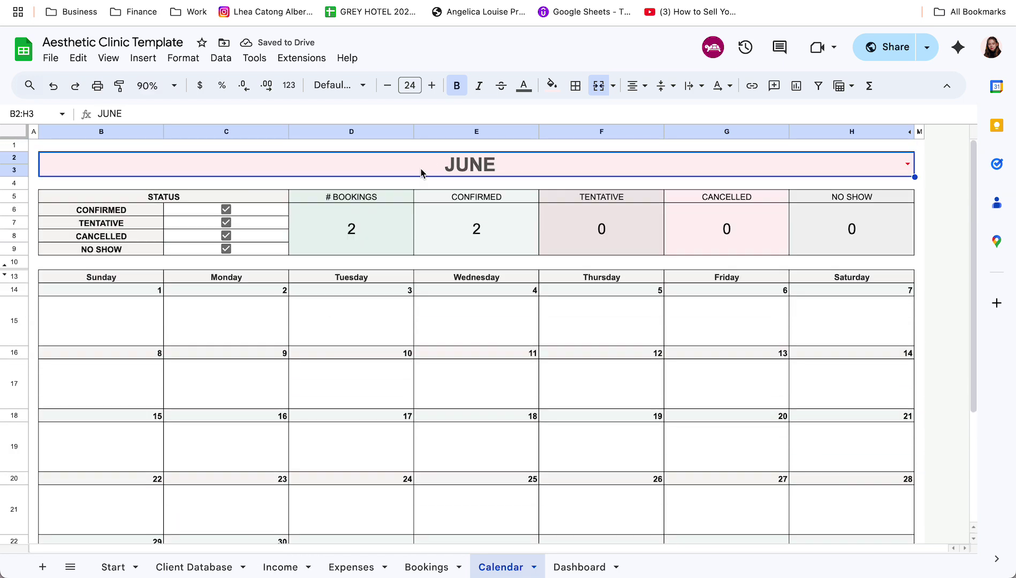
{"action": "type", "text": "JUL"}
{"action": "left_click", "coordinate": [426, 188]}
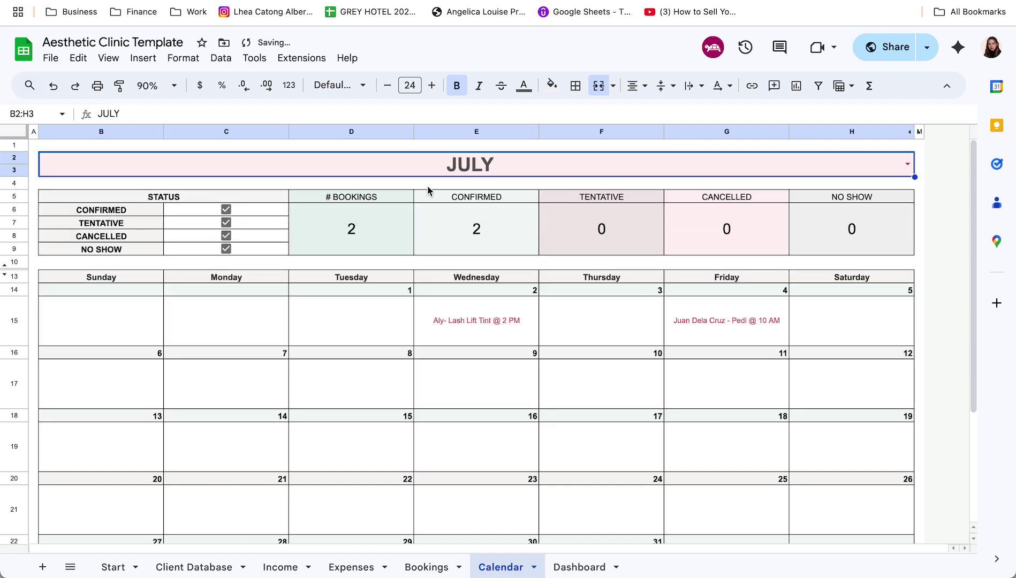
- Add a booking dated Jul 19, 2025 with details 'Sample Client - Pedi @ 1PM'
{"action": "left_click", "coordinate": [426, 567]}
{"action": "left_click", "coordinate": [90, 186]}
{"action": "double_click", "coordinate": [91, 186]}
{"action": "left_click", "coordinate": [142, 290]}
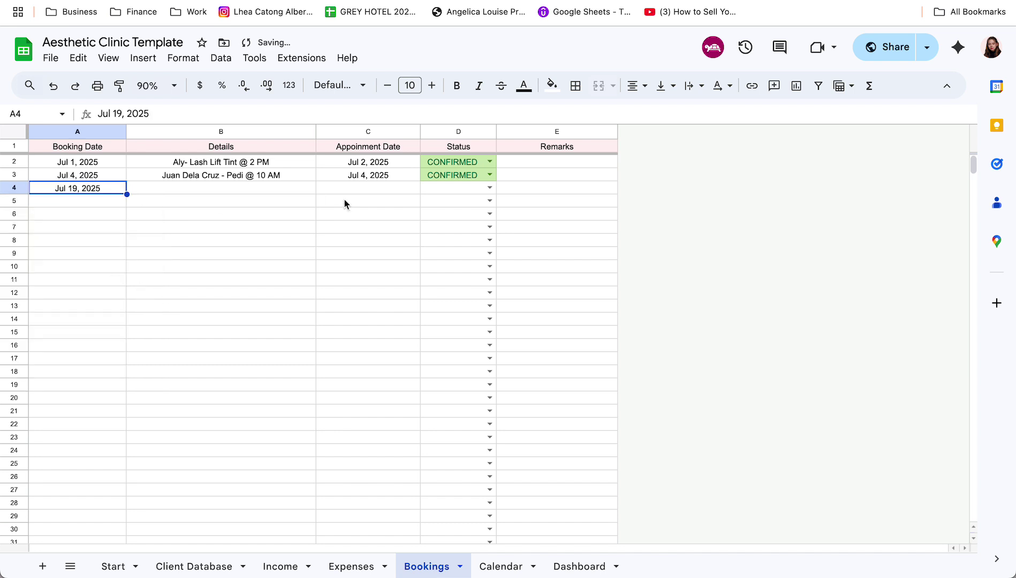
{"action": "left_click", "coordinate": [300, 191]}
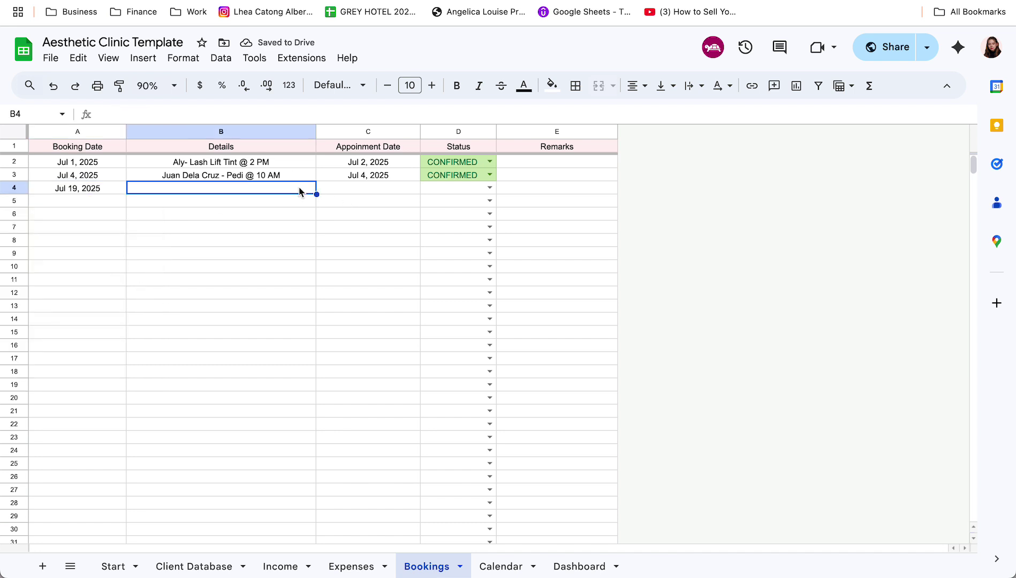
{"action": "type", "text": "Sma"}
{"action": "type", "text": "ple Client "}
{"action": "type", "text": "- Swer"}
{"action": "key", "text": "BackSpace"}
{"action": "key", "text": "BackSpace"}
{"action": "type", "text": "e"}
{"action": "key", "text": "BackSpace"}
{"action": "key", "text": "BackSpace"}
{"action": "key", "text": "BackSpace"}
{"action": "type", "text": "Pedi @ 1PM"}
- Set its appointment date to Jul 20, 2025 and status to CANCELLED, then view the Calendar
{"action": "double_click", "coordinate": [414, 189]}
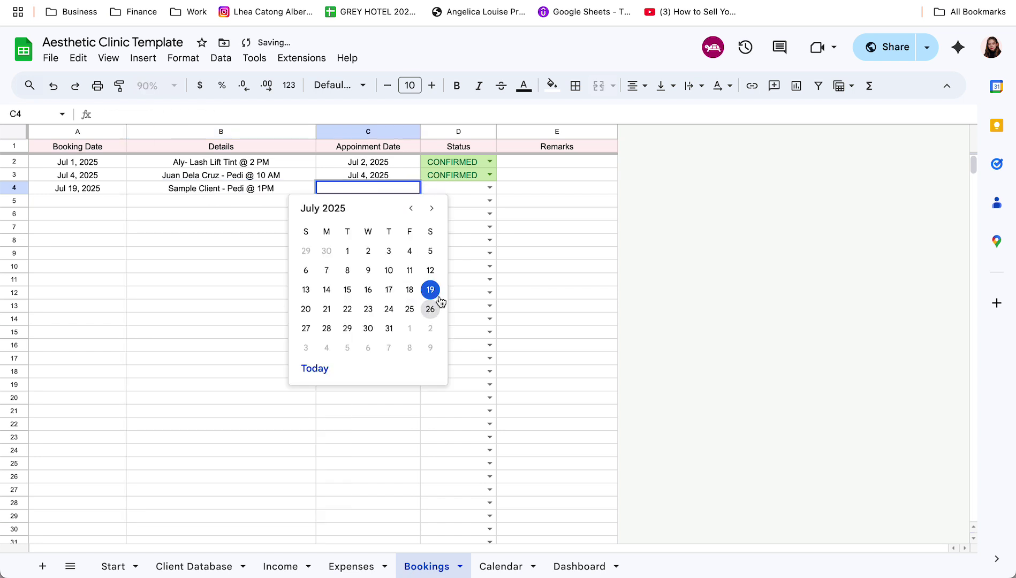
{"action": "left_click", "coordinate": [305, 309]}
{"action": "left_click", "coordinate": [491, 188]}
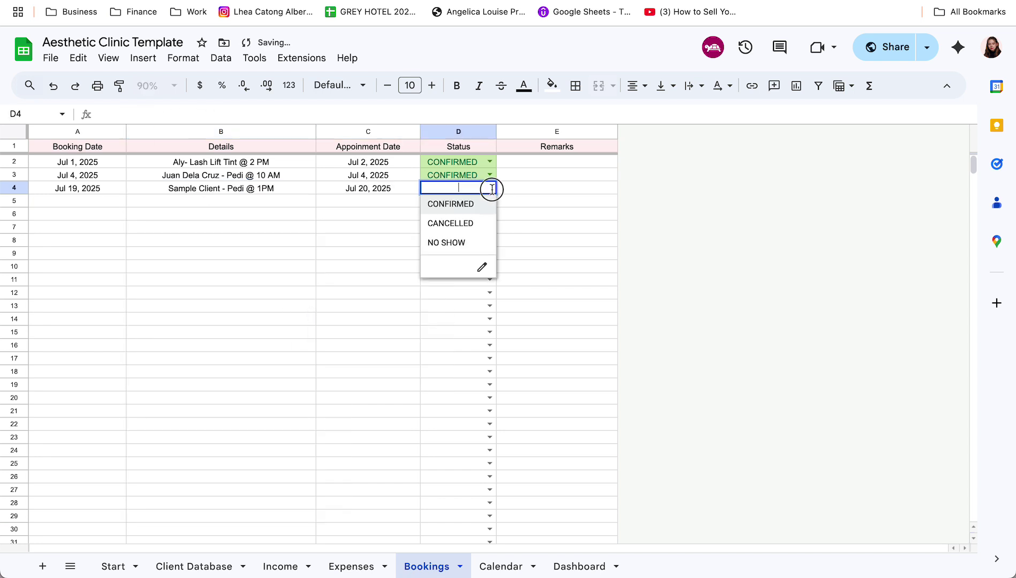
{"action": "left_click", "coordinate": [464, 224]}
{"action": "left_click", "coordinate": [500, 567]}
- Untick the Confirmed, Tentative and No Show status boxes, keep Cancelled ticked, and check the Cancelled count formula
{"action": "scroll", "coordinate": [204, 251], "scroll_direction": "down", "scroll_amount": 1}
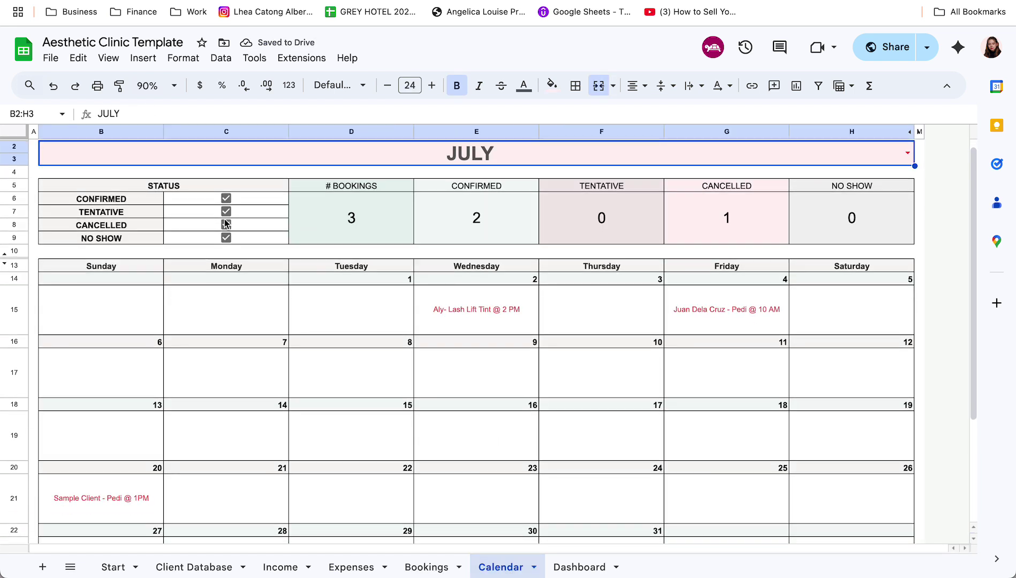
{"action": "left_click", "coordinate": [226, 199]}
{"action": "left_click", "coordinate": [226, 211]}
{"action": "left_click", "coordinate": [226, 224]}
{"action": "left_click", "coordinate": [227, 225]}
{"action": "left_click", "coordinate": [226, 238]}
{"action": "scroll", "coordinate": [207, 432], "scroll_direction": "down", "scroll_amount": 1}
{"action": "left_click", "coordinate": [89, 449]}
{"action": "scroll", "coordinate": [506, 287], "scroll_direction": "up", "scroll_amount": 2}
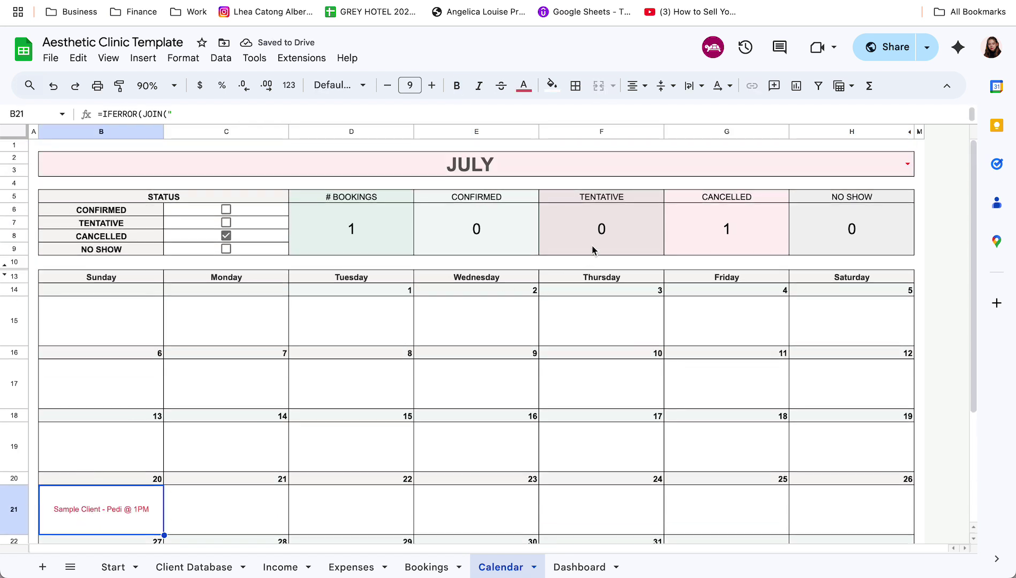
{"action": "left_click", "coordinate": [743, 222]}
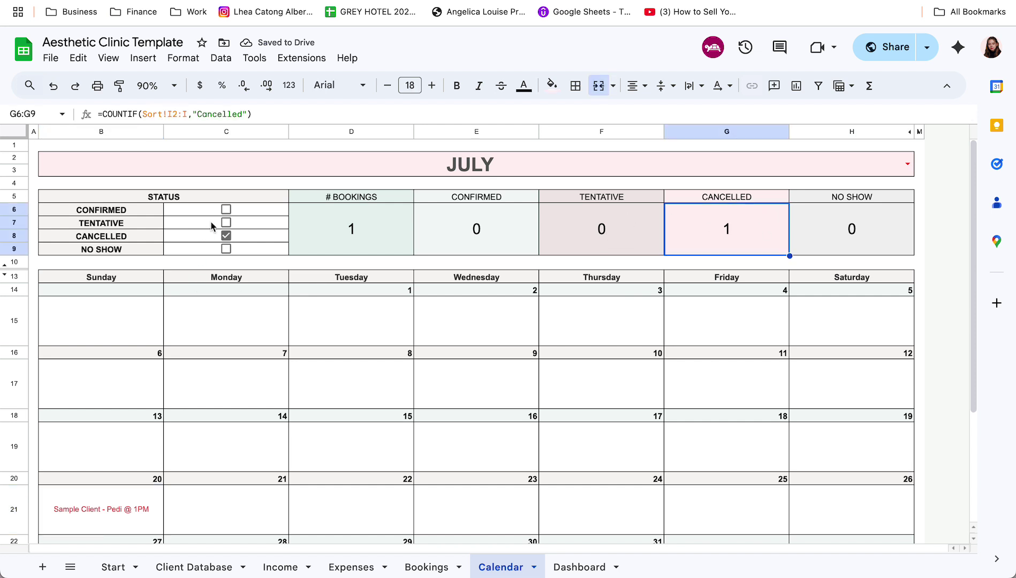
- Re-tick Confirmed and Tentative with No Show left off, then view the July Dashboard
{"action": "left_click", "coordinate": [226, 211]}
{"action": "left_click", "coordinate": [226, 222]}
{"action": "left_click", "coordinate": [227, 223]}
{"action": "left_click", "coordinate": [226, 223]}
{"action": "scroll", "coordinate": [385, 426], "scroll_direction": "down", "scroll_amount": 3}
{"action": "scroll", "coordinate": [385, 425], "scroll_direction": "up", "scroll_amount": 3}
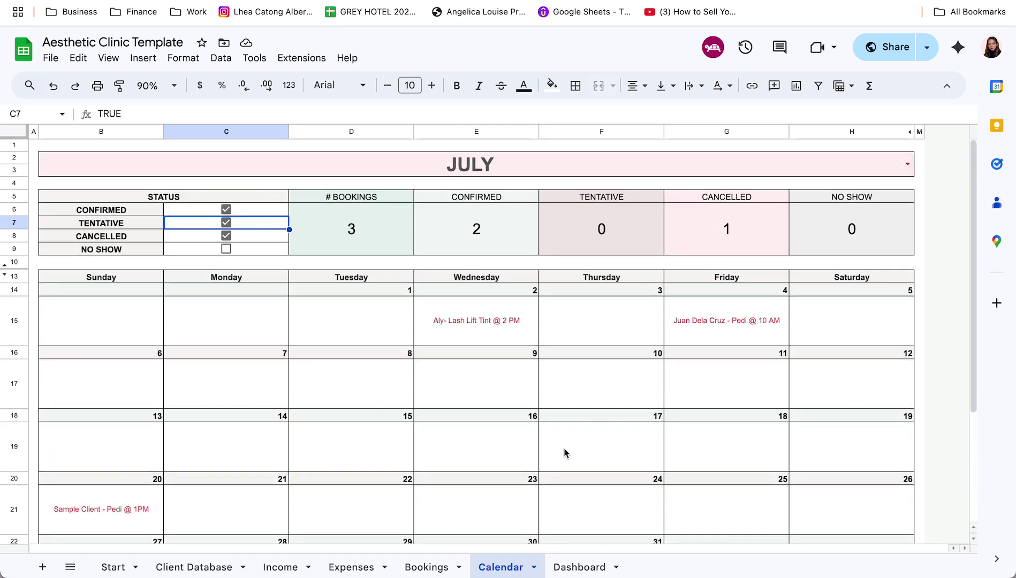
{"action": "scroll", "coordinate": [490, 343], "scroll_direction": "down", "scroll_amount": 1}
{"action": "scroll", "coordinate": [489, 341], "scroll_direction": "up", "scroll_amount": 1}
{"action": "scroll", "coordinate": [490, 343], "scroll_direction": "down", "scroll_amount": 1}
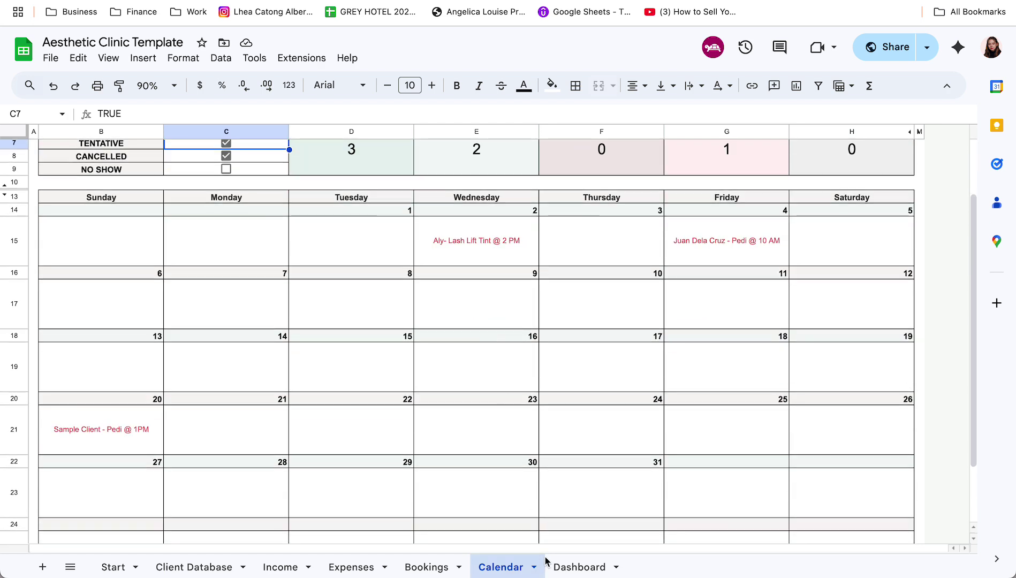
{"action": "left_click", "coordinate": [581, 568]}
{"action": "scroll", "coordinate": [637, 281], "scroll_direction": "down", "scroll_amount": 1}
{"action": "scroll", "coordinate": [630, 268], "scroll_direction": "up", "scroll_amount": 1}
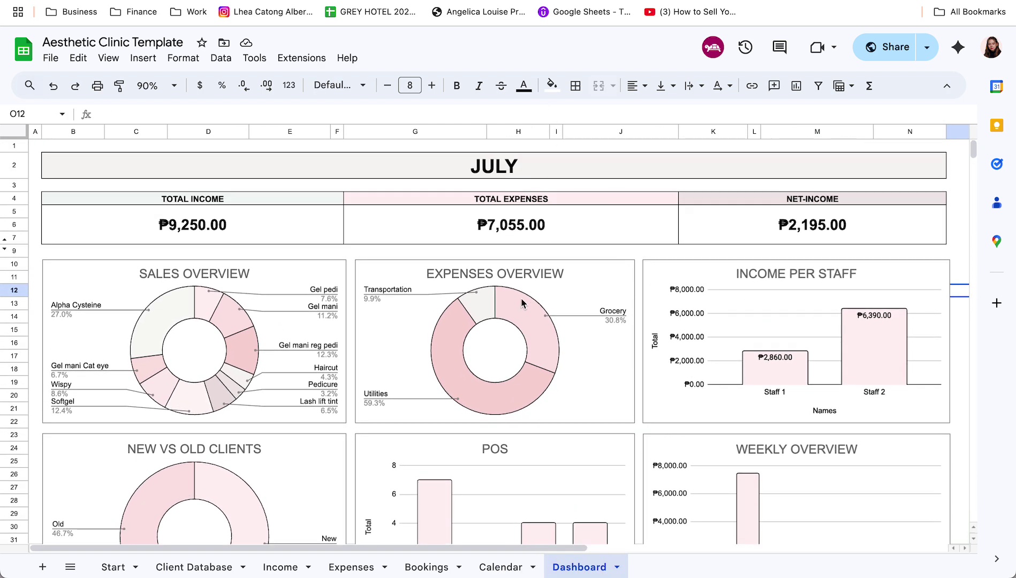
{"action": "scroll", "coordinate": [522, 294], "scroll_direction": "down", "scroll_amount": 10}
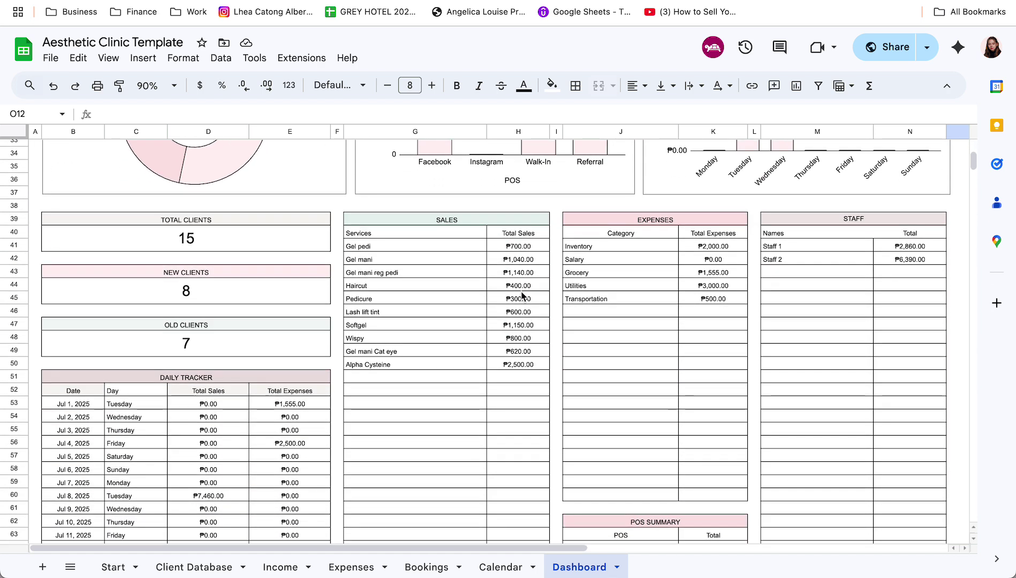
{"action": "scroll", "coordinate": [522, 294], "scroll_direction": "up", "scroll_amount": 1}
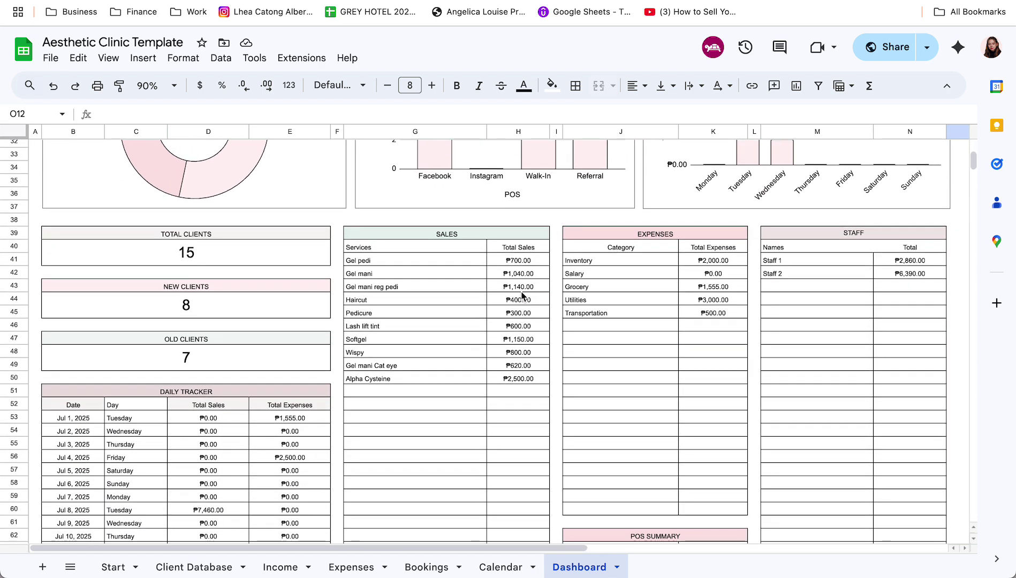
{"action": "scroll", "coordinate": [535, 294], "scroll_direction": "down", "scroll_amount": 5}
{"action": "scroll", "coordinate": [649, 386], "scroll_direction": "up", "scroll_amount": 10}
{"action": "scroll", "coordinate": [650, 387], "scroll_direction": "down", "scroll_amount": 7}
{"action": "scroll", "coordinate": [650, 387], "scroll_direction": "up", "scroll_amount": 2}
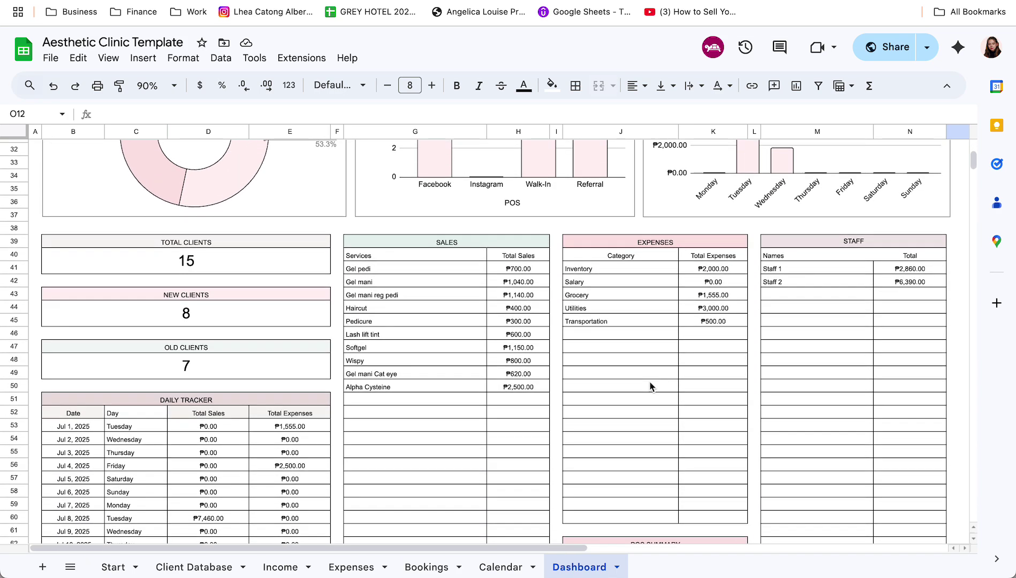
{"action": "scroll", "coordinate": [649, 385], "scroll_direction": "up", "scroll_amount": 10}
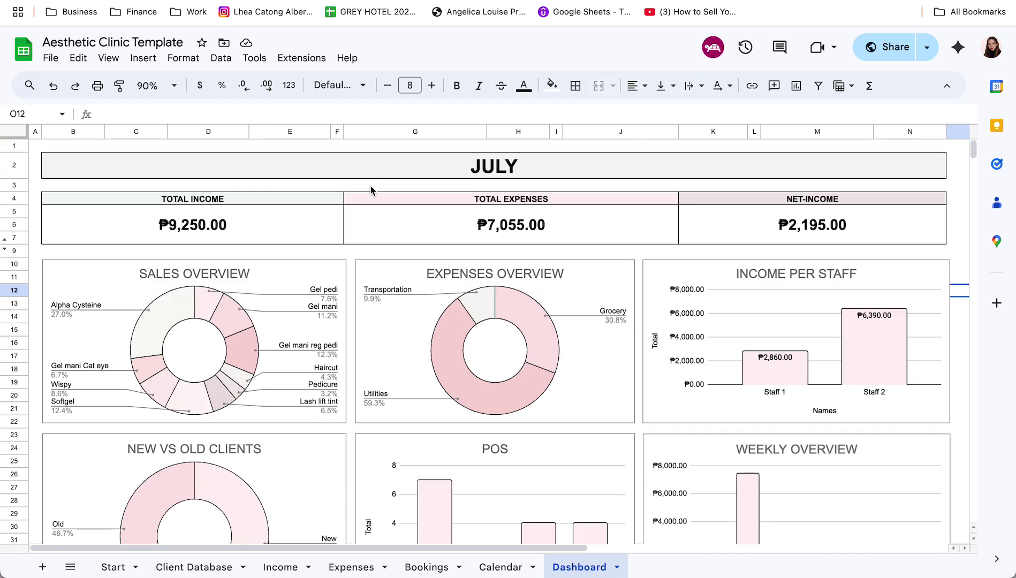
{"action": "left_click", "coordinate": [274, 200]}
{"action": "left_click", "coordinate": [257, 234]}
{"action": "left_click", "coordinate": [537, 160]}
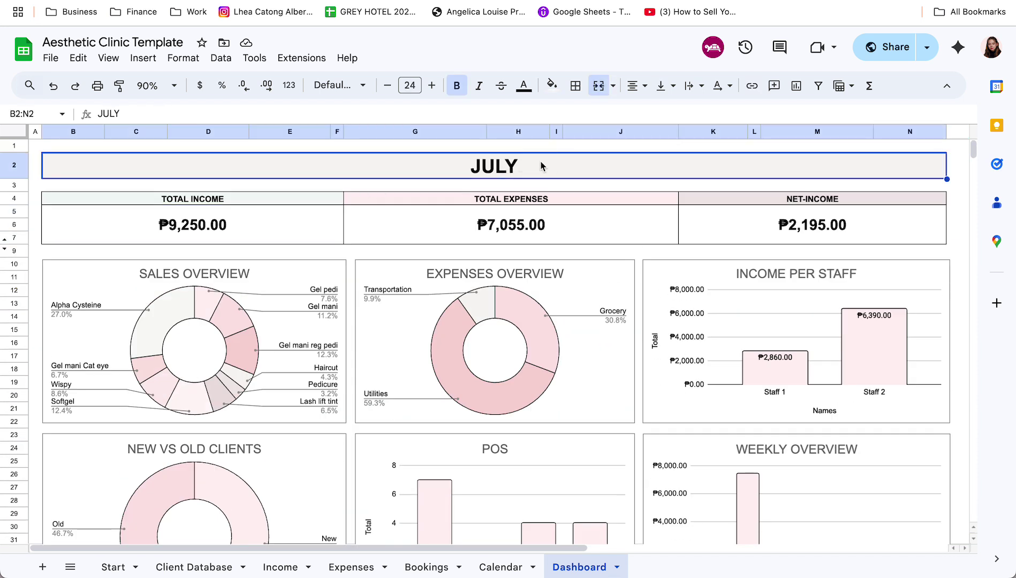
{"action": "left_click", "coordinate": [505, 232]}
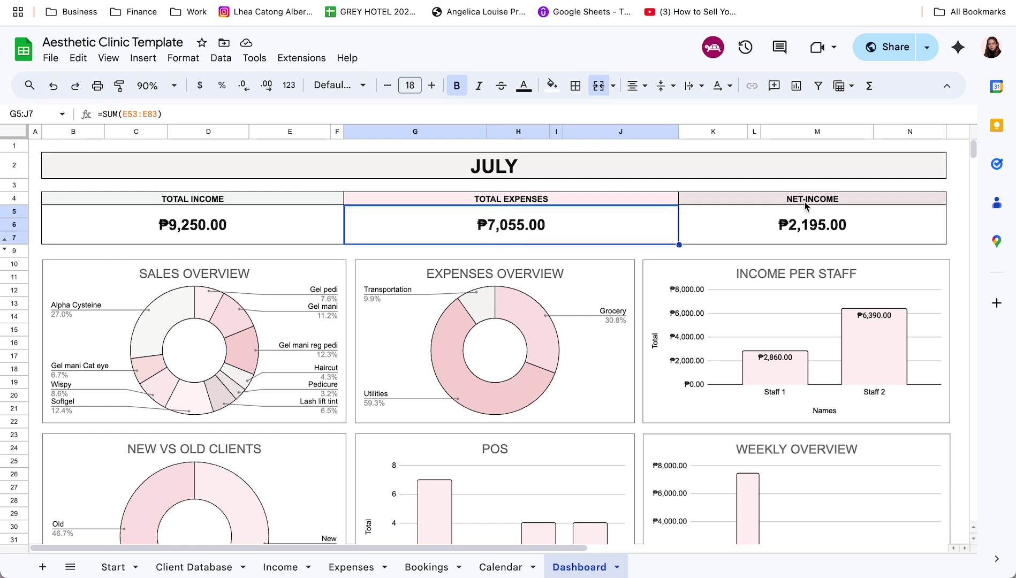
{"action": "left_click", "coordinate": [825, 228]}
{"action": "left_click", "coordinate": [795, 253]}
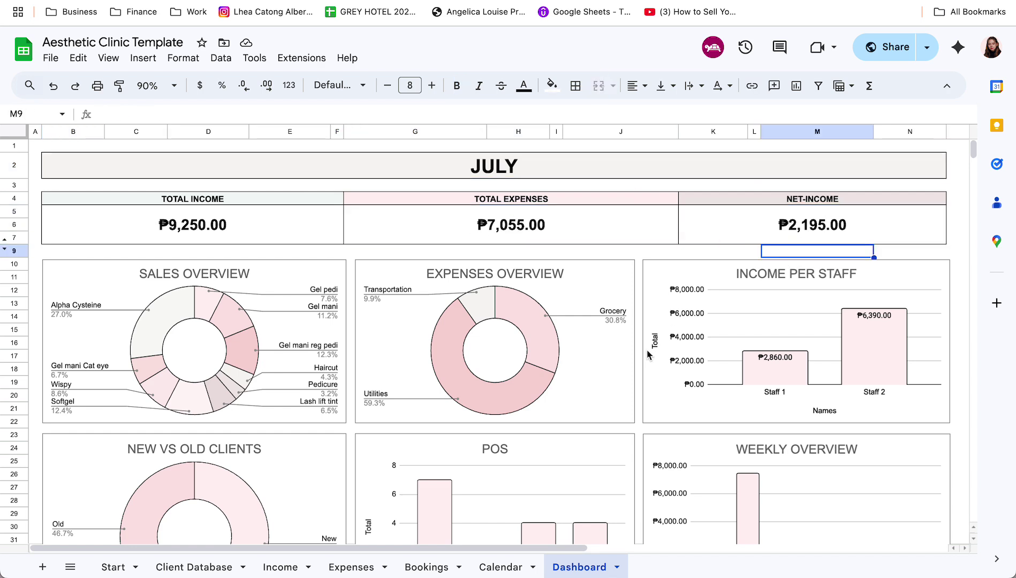
{"action": "scroll", "coordinate": [647, 349], "scroll_direction": "down", "scroll_amount": 3}
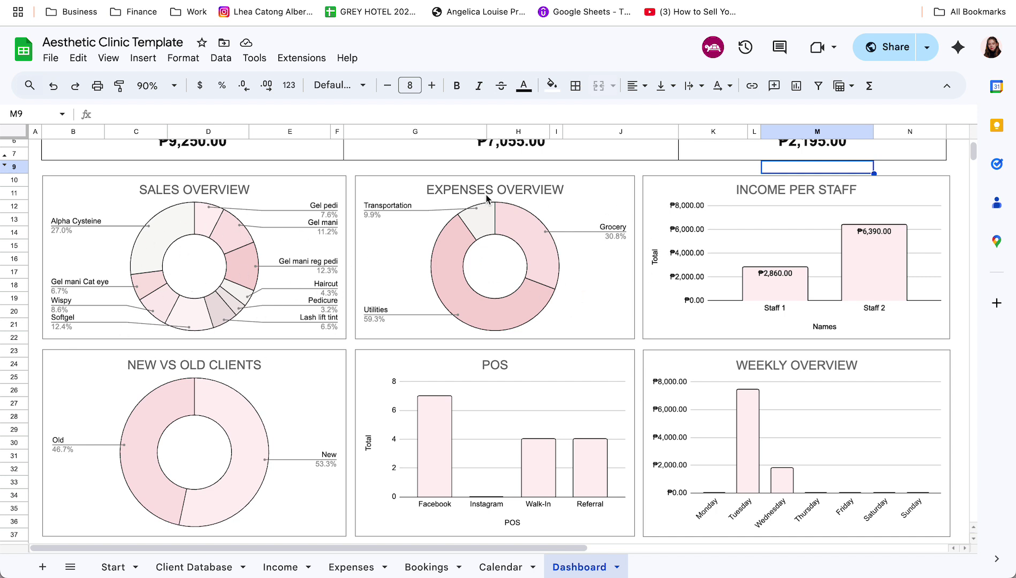
{"action": "scroll", "coordinate": [506, 275], "scroll_direction": "down", "scroll_amount": 1}
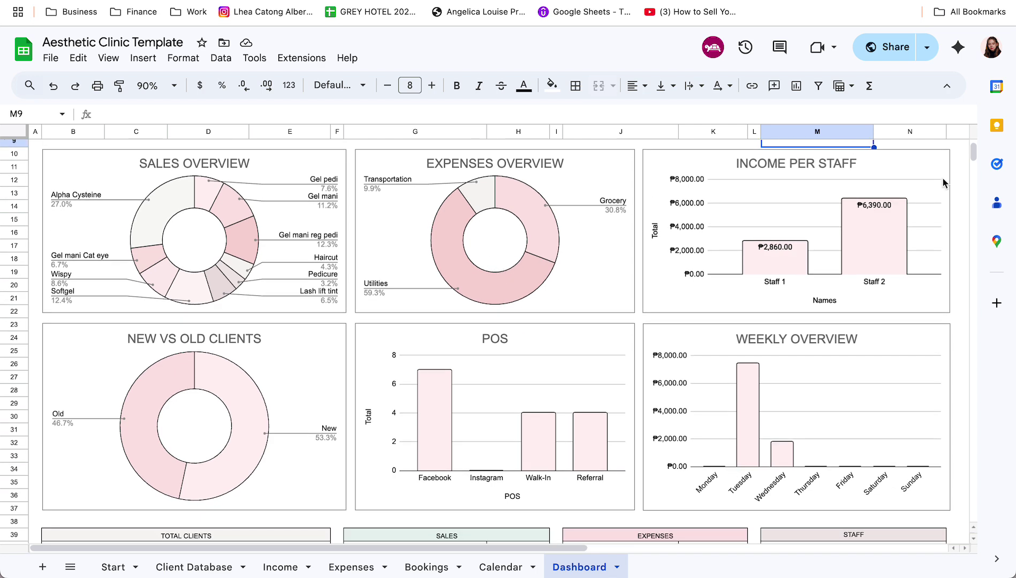
{"action": "left_click", "coordinate": [806, 303]}
{"action": "scroll", "coordinate": [794, 299], "scroll_direction": "down", "scroll_amount": 1}
{"action": "mouse_move", "coordinate": [887, 225]}
{"action": "scroll", "coordinate": [615, 250], "scroll_direction": "down", "scroll_amount": 1}
{"action": "left_click", "coordinate": [264, 360]}
{"action": "left_click", "coordinate": [447, 335]}
{"action": "scroll", "coordinate": [464, 398], "scroll_direction": "down", "scroll_amount": 4}
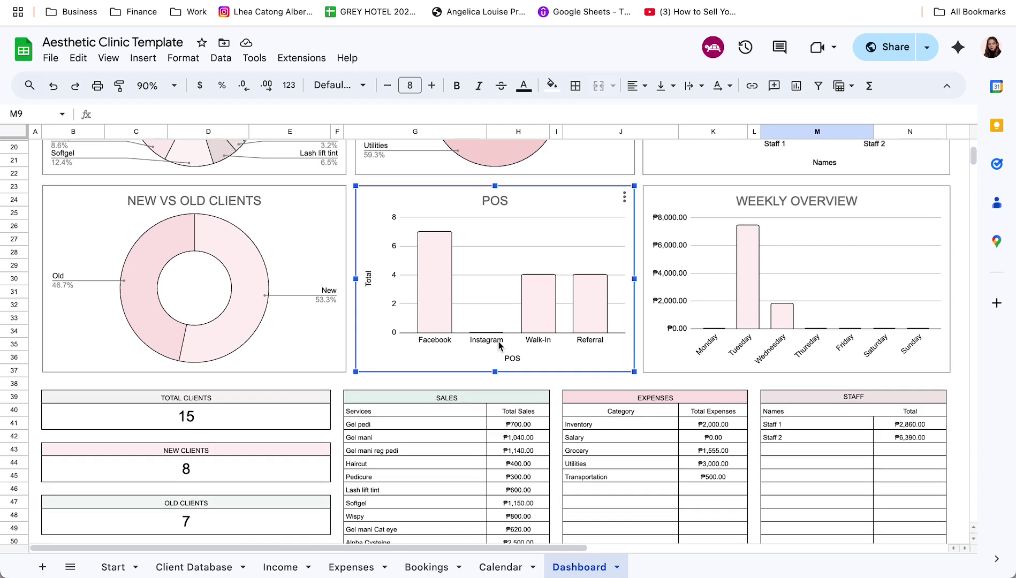
{"action": "mouse_move", "coordinate": [604, 329]}
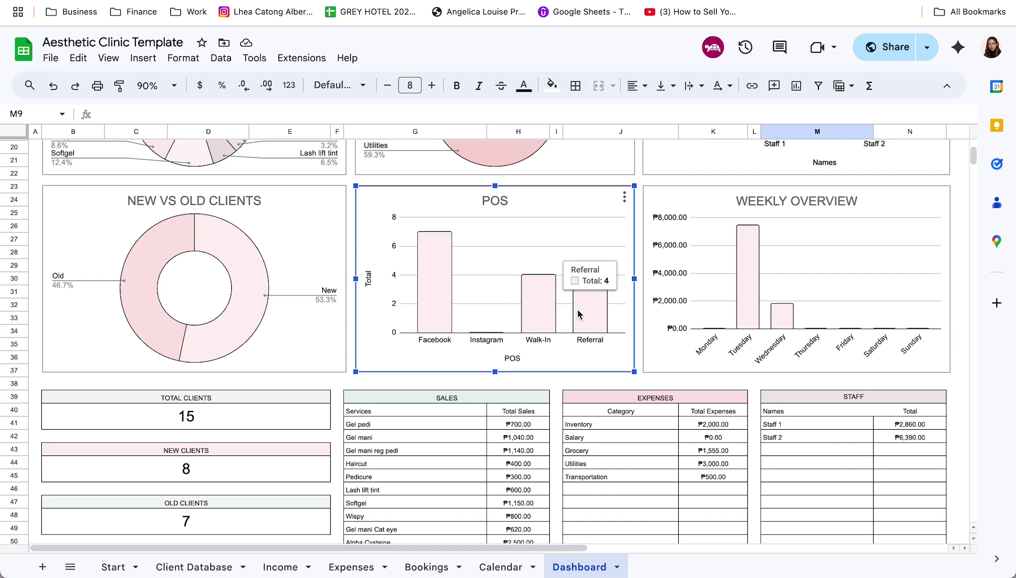
{"action": "scroll", "coordinate": [755, 349], "scroll_direction": "down", "scroll_amount": 2}
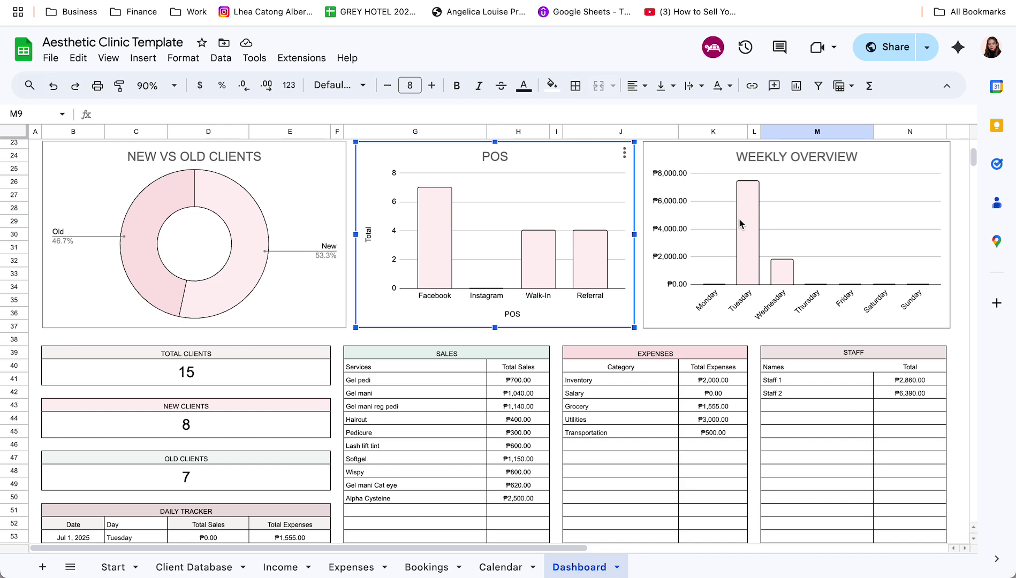
{"action": "scroll", "coordinate": [717, 306], "scroll_direction": "down", "scroll_amount": 5}
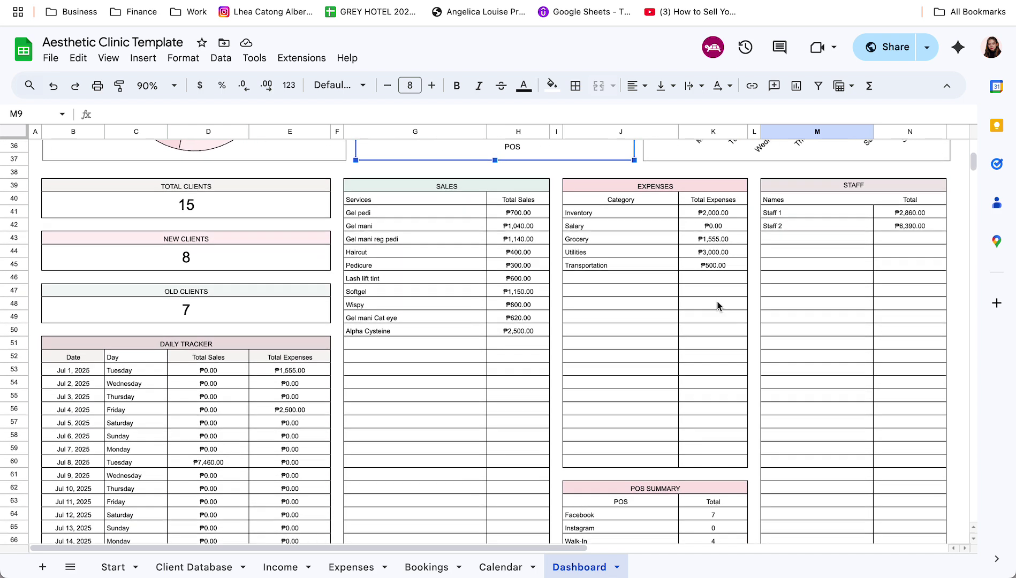
{"action": "left_click", "coordinate": [239, 189]}
{"action": "left_click", "coordinate": [175, 218]}
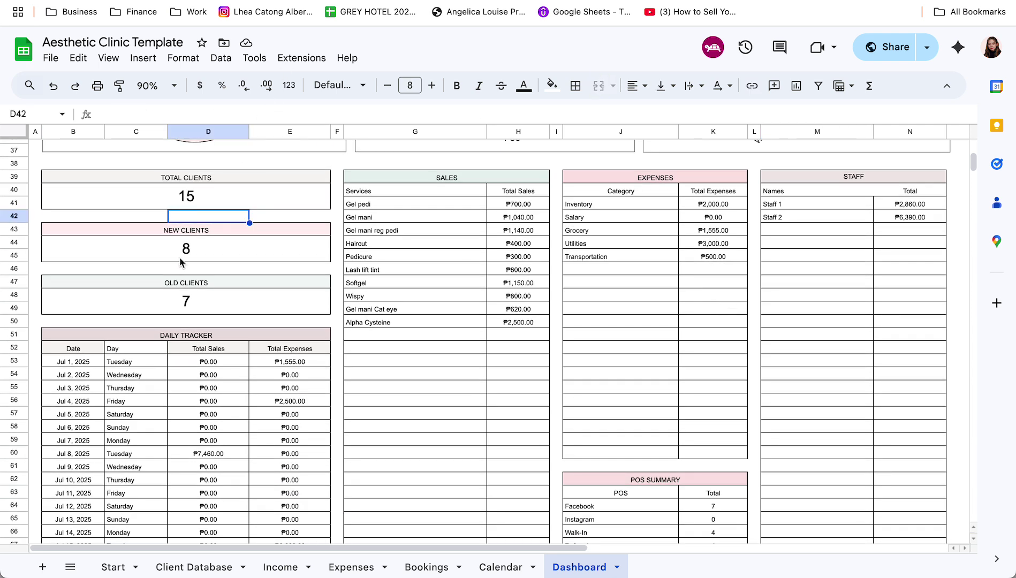
{"action": "left_click", "coordinate": [180, 262]}
{"action": "left_click", "coordinate": [182, 302]}
{"action": "left_click", "coordinate": [168, 324]}
{"action": "scroll", "coordinate": [541, 176], "scroll_direction": "up", "scroll_amount": 10}
{"action": "scroll", "coordinate": [423, 255], "scroll_direction": "down", "scroll_amount": 10}
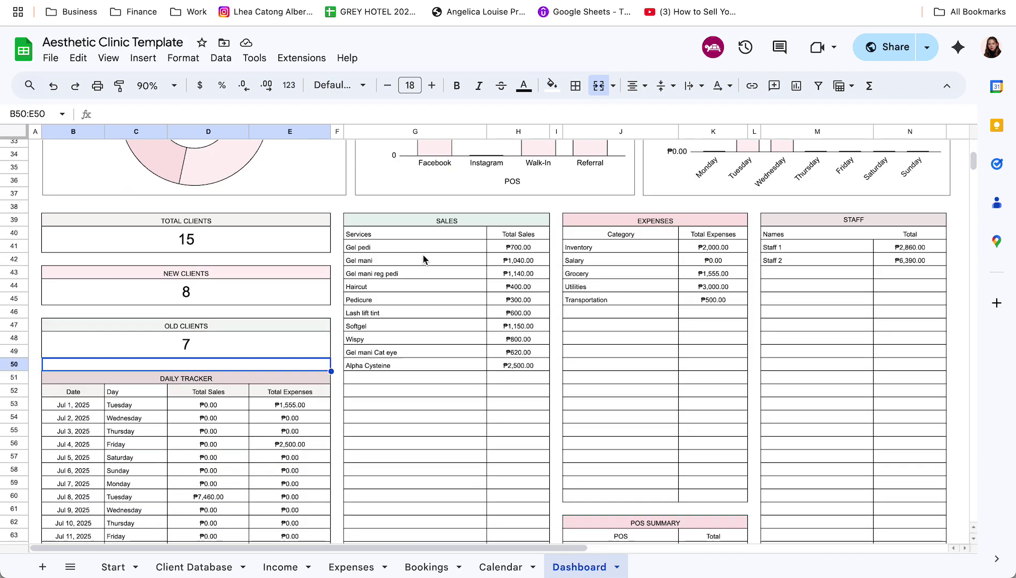
{"action": "scroll", "coordinate": [423, 255], "scroll_direction": "down", "scroll_amount": 5}
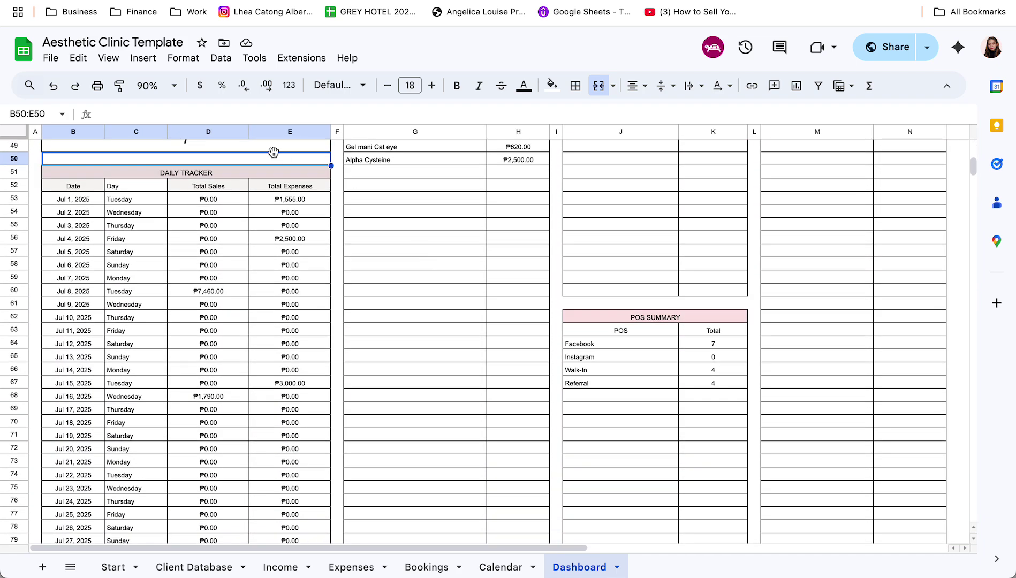
{"action": "left_click", "coordinate": [274, 172]}
{"action": "scroll", "coordinate": [201, 269], "scroll_direction": "down", "scroll_amount": 1}
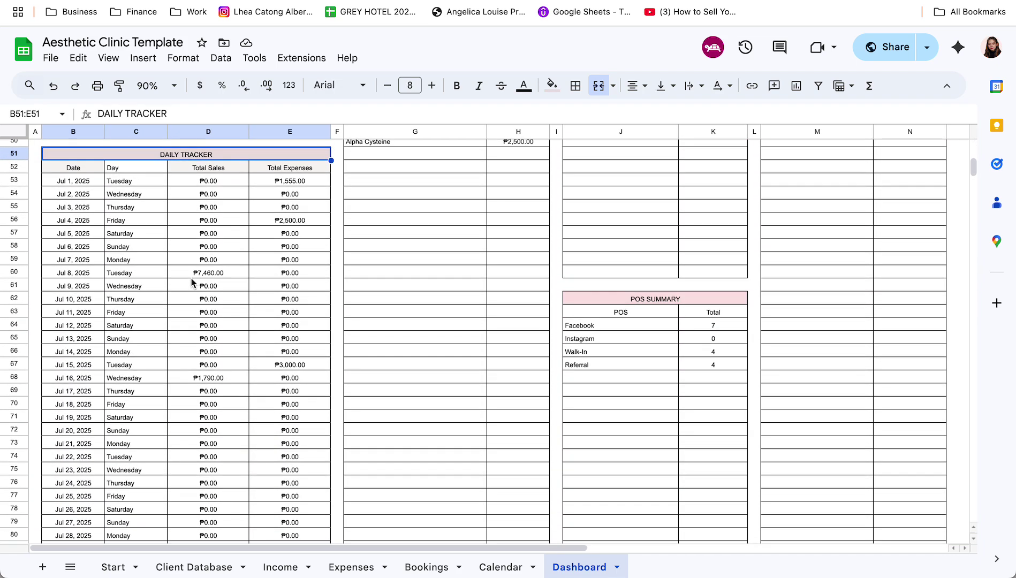
{"action": "left_click", "coordinate": [224, 176]}
{"action": "left_click", "coordinate": [290, 172]}
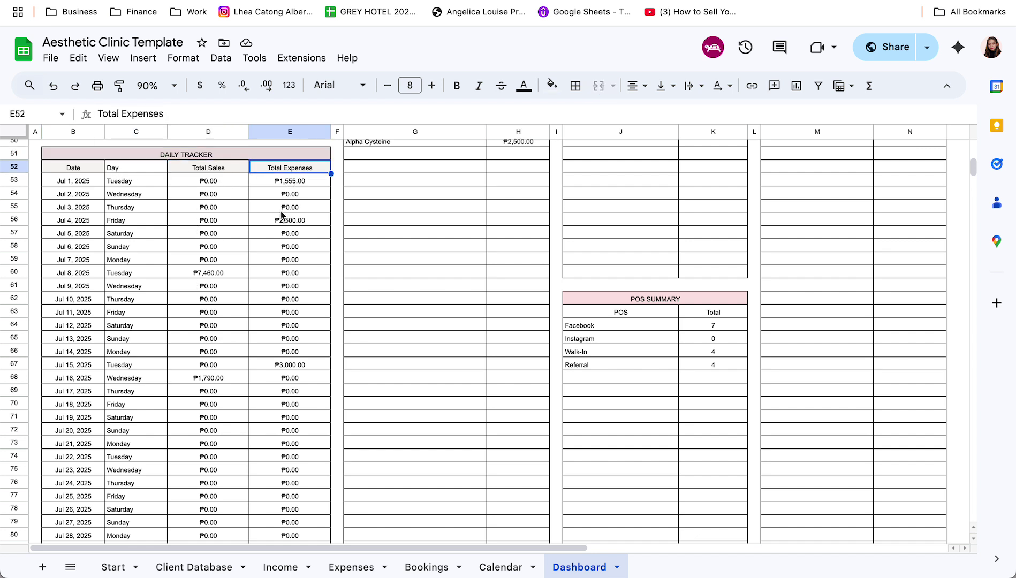
{"action": "scroll", "coordinate": [281, 215], "scroll_direction": "down", "scroll_amount": 1}
{"action": "scroll", "coordinate": [281, 215], "scroll_direction": "down", "scroll_amount": 2}
{"action": "scroll", "coordinate": [280, 211], "scroll_direction": "up", "scroll_amount": 10}
{"action": "scroll", "coordinate": [280, 211], "scroll_direction": "down", "scroll_amount": 4}
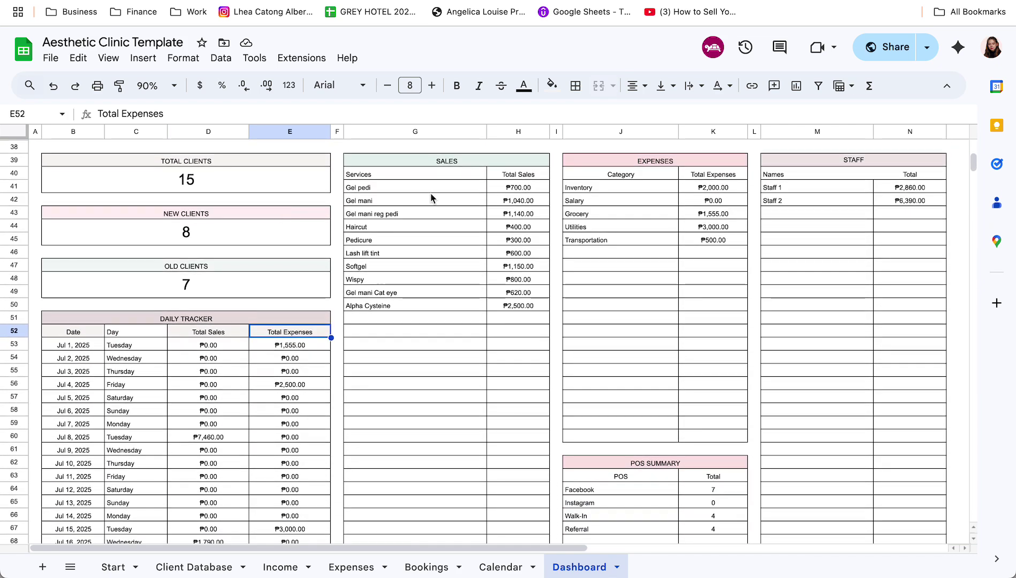
{"action": "left_click", "coordinate": [522, 193]}
{"action": "left_click", "coordinate": [542, 149]}
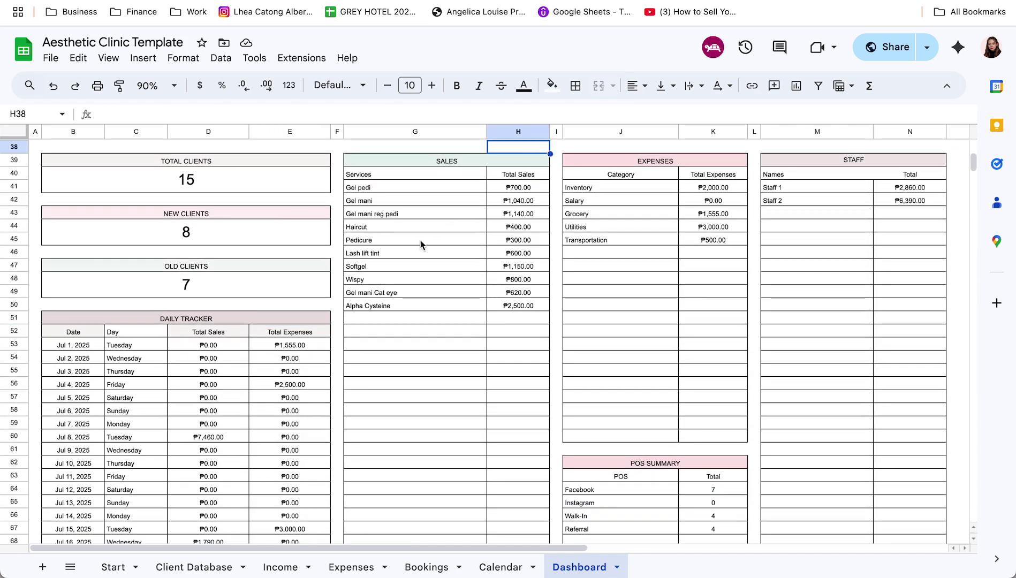
{"action": "scroll", "coordinate": [436, 206], "scroll_direction": "down", "scroll_amount": 1}
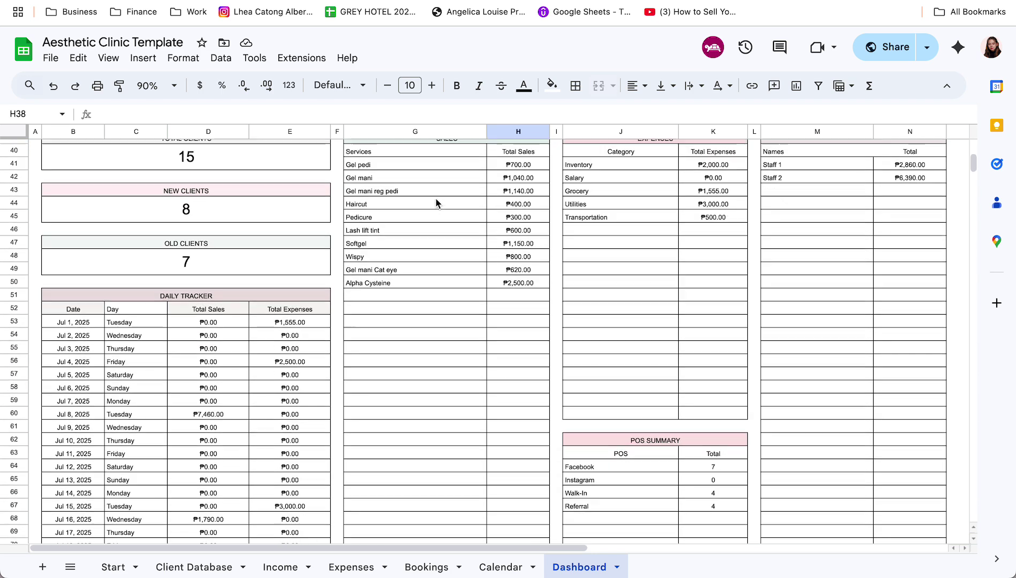
{"action": "left_click", "coordinate": [629, 188]}
{"action": "left_click", "coordinate": [736, 175]}
{"action": "left_click", "coordinate": [704, 186]}
{"action": "left_click", "coordinate": [572, 186]}
{"action": "scroll", "coordinate": [638, 390], "scroll_direction": "down", "scroll_amount": 5}
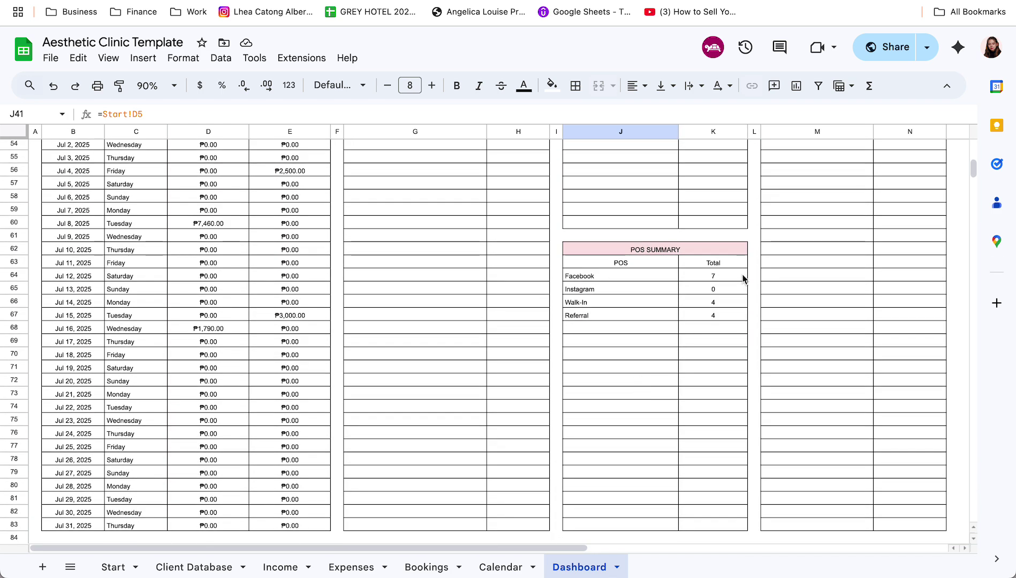
{"action": "left_click", "coordinate": [615, 277]}
{"action": "scroll", "coordinate": [615, 279], "scroll_direction": "up", "scroll_amount": 4}
{"action": "scroll", "coordinate": [615, 279], "scroll_direction": "up", "scroll_amount": 2}
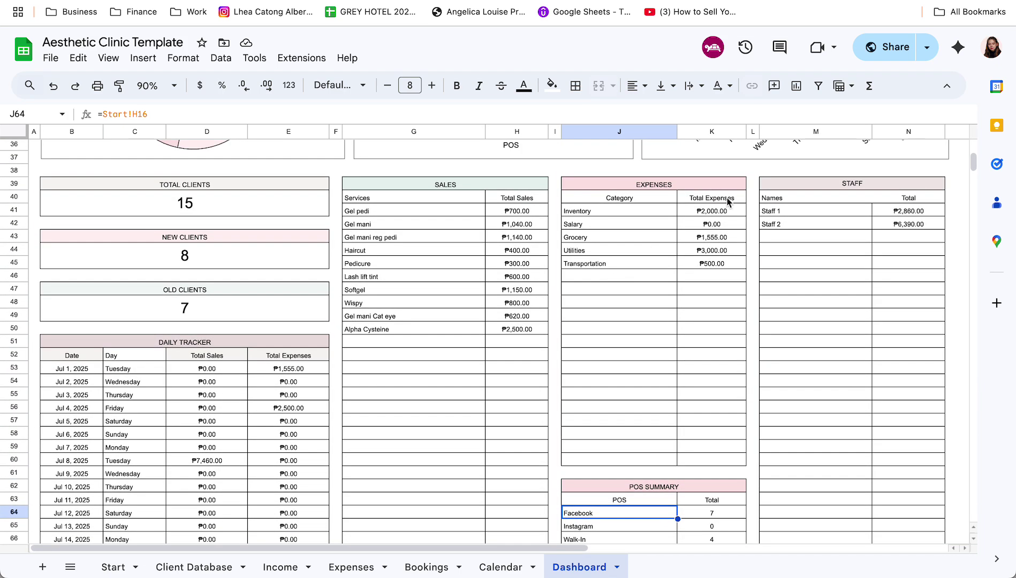
{"action": "left_click", "coordinate": [914, 214]}
{"action": "left_click", "coordinate": [806, 214]}
{"action": "scroll", "coordinate": [806, 215], "scroll_direction": "up", "scroll_amount": 12}
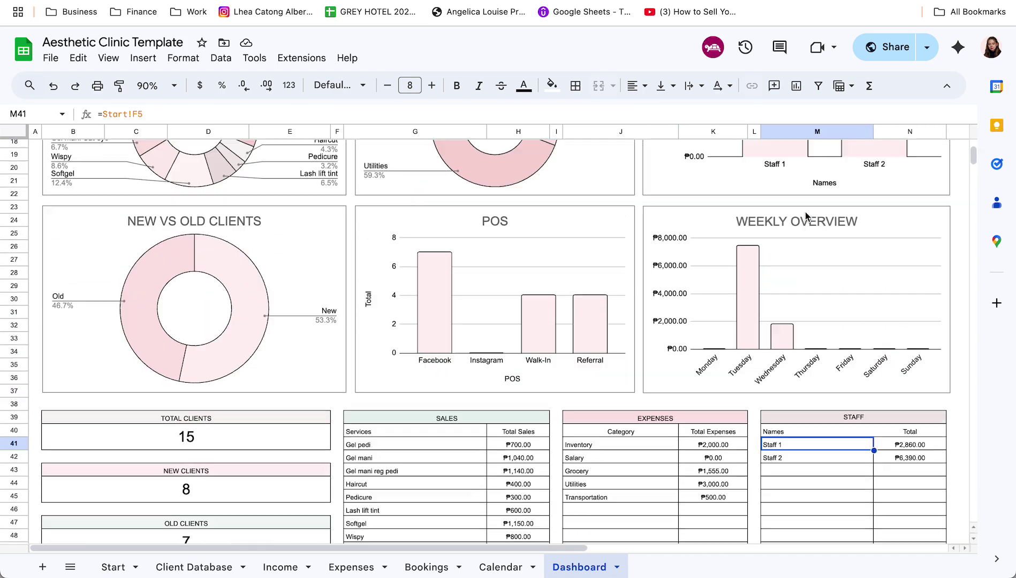
{"action": "scroll", "coordinate": [806, 216], "scroll_direction": "up", "scroll_amount": 1}
{"action": "left_click", "coordinate": [562, 167]}
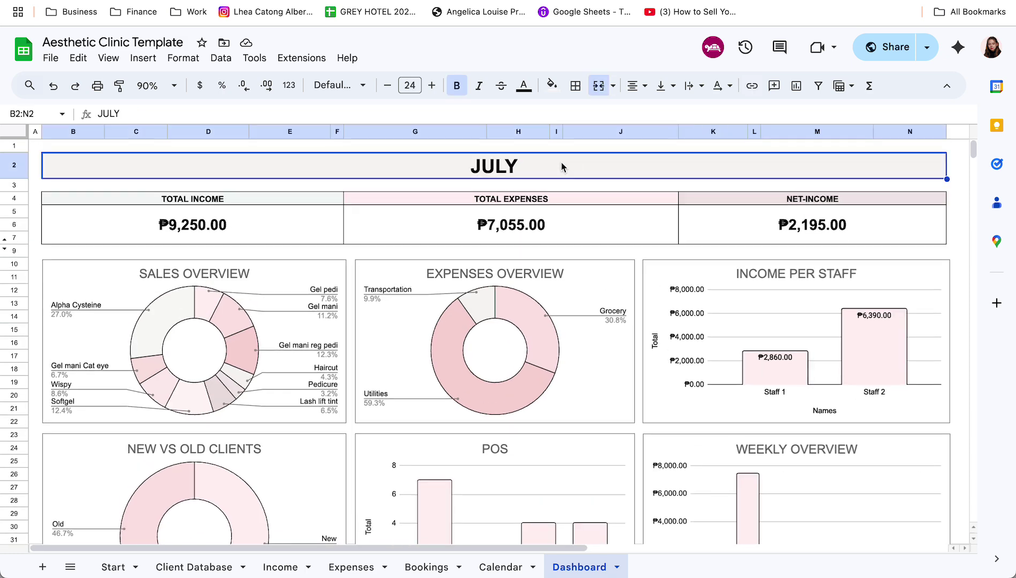
{"action": "type", "text": "JUNE"}
{"action": "key", "text": "Return"}
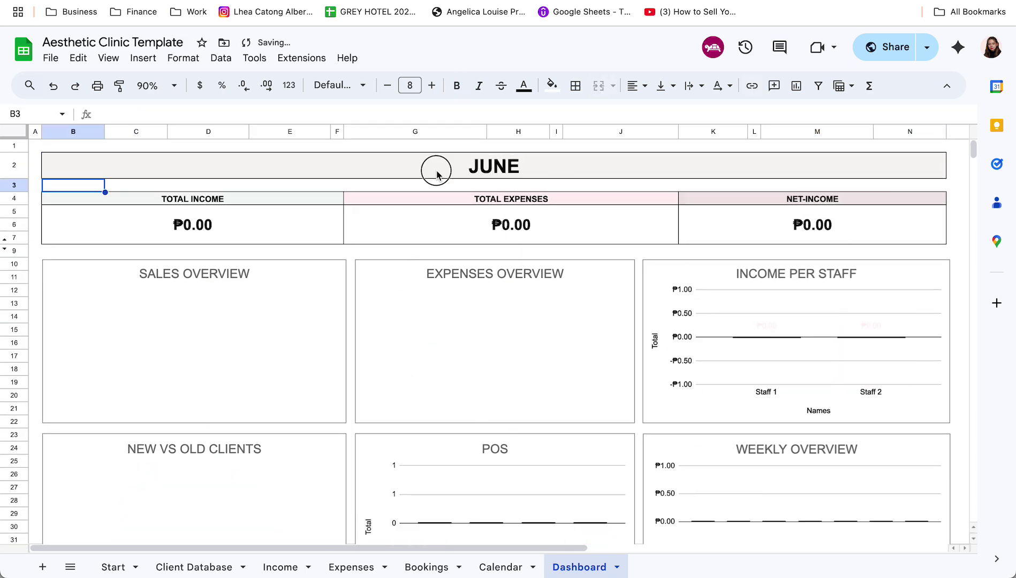
{"action": "left_click", "coordinate": [437, 175]}
{"action": "type", "text": "JU"}
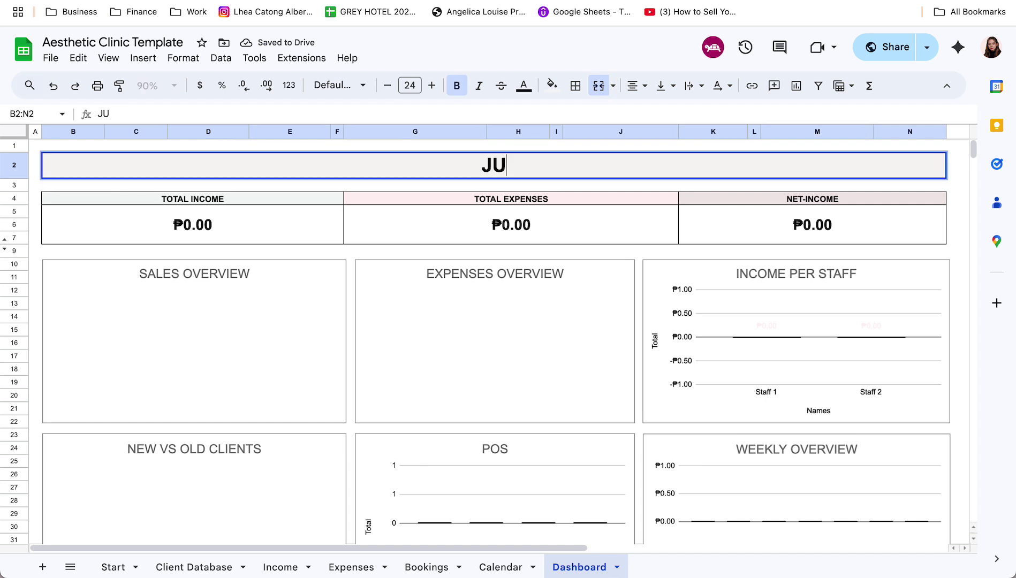
{"action": "type", "text": "LY"}
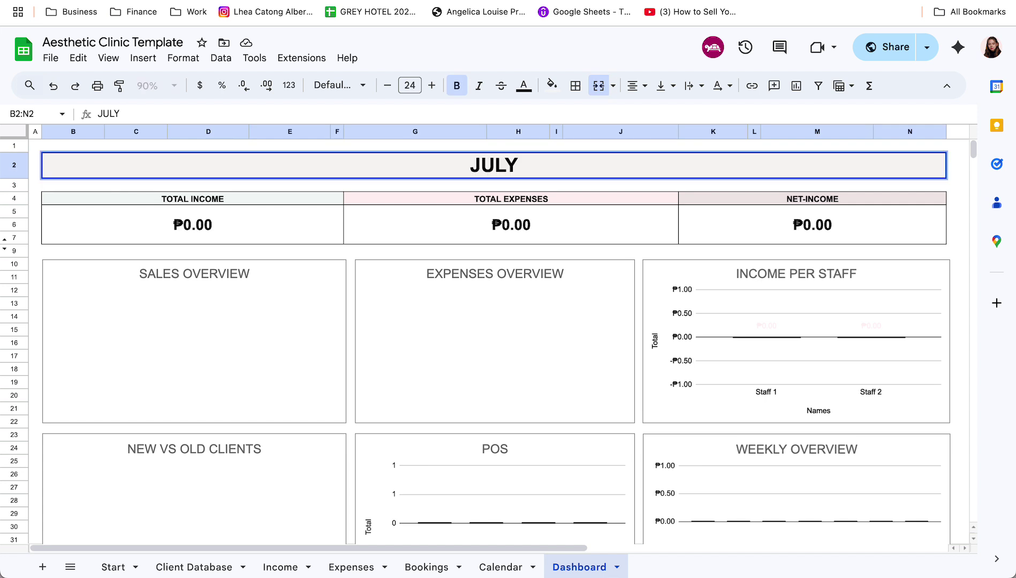
{"action": "key", "text": "Return"}
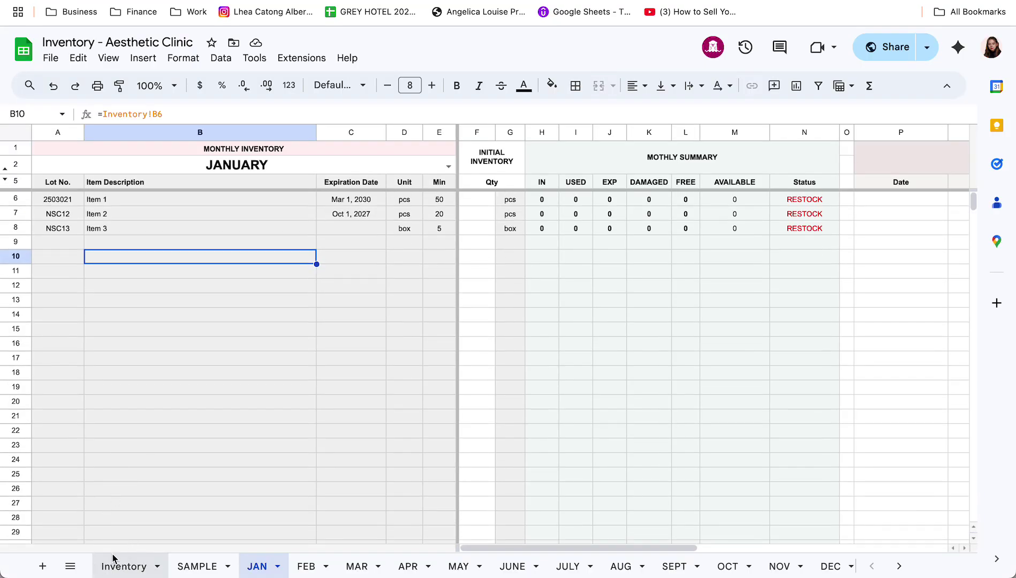
- Switch to the Inventory sheet and go over the CODE and Item Description columns
{"action": "left_click", "coordinate": [113, 559]}
{"action": "left_click", "coordinate": [279, 486]}
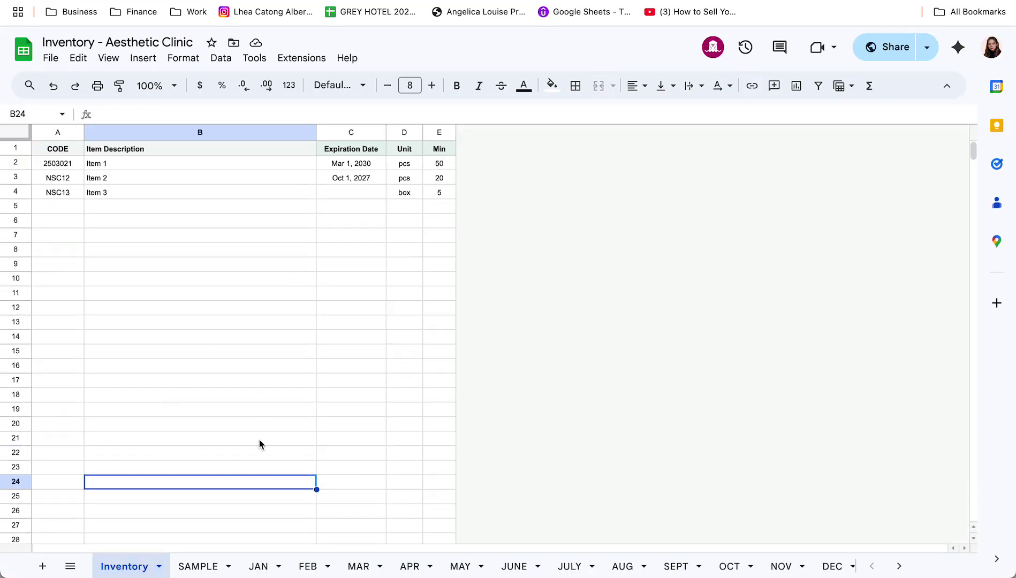
{"action": "left_click", "coordinate": [61, 131]}
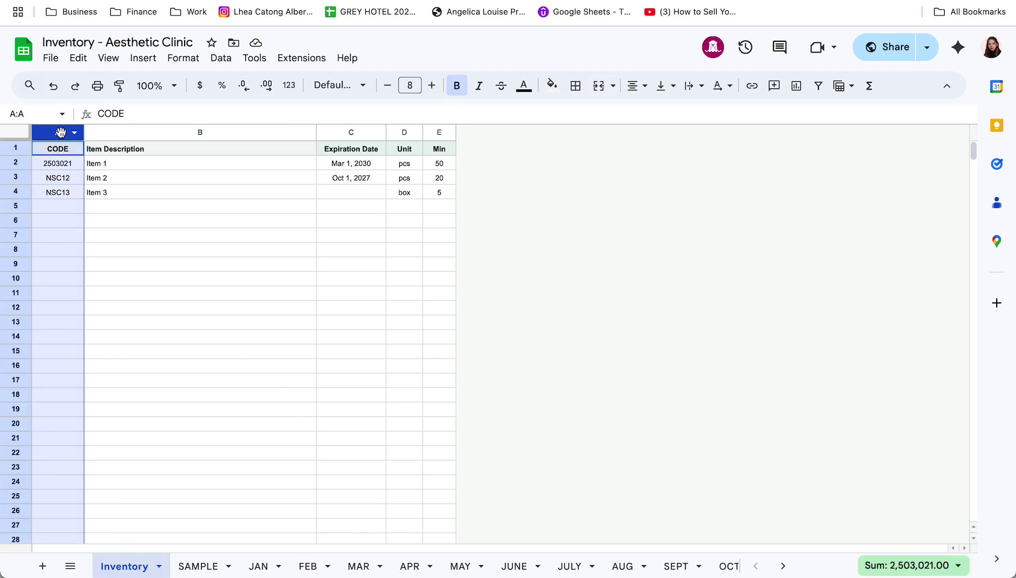
{"action": "left_click", "coordinate": [125, 133]}
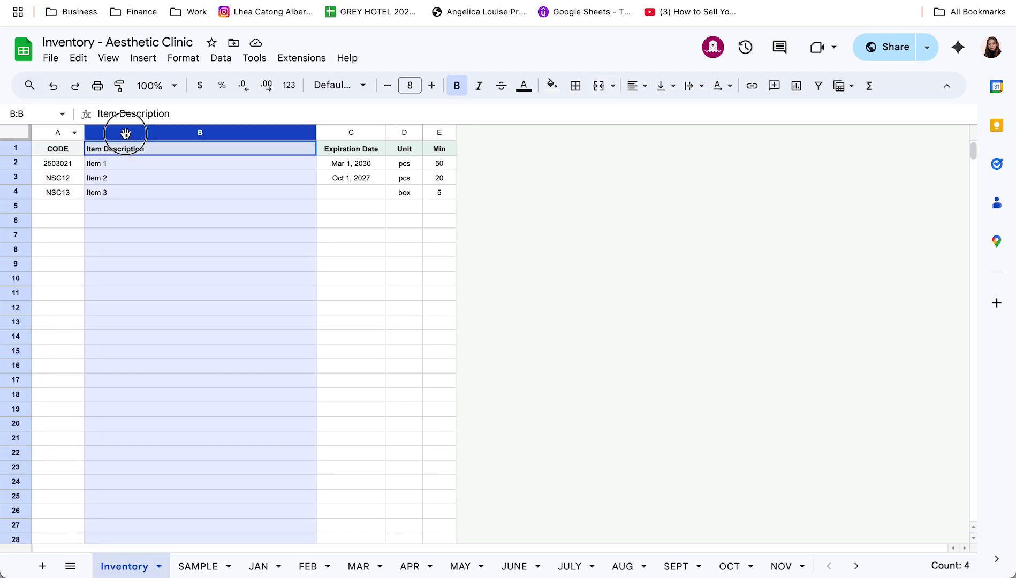
{"action": "left_click", "coordinate": [59, 130]}
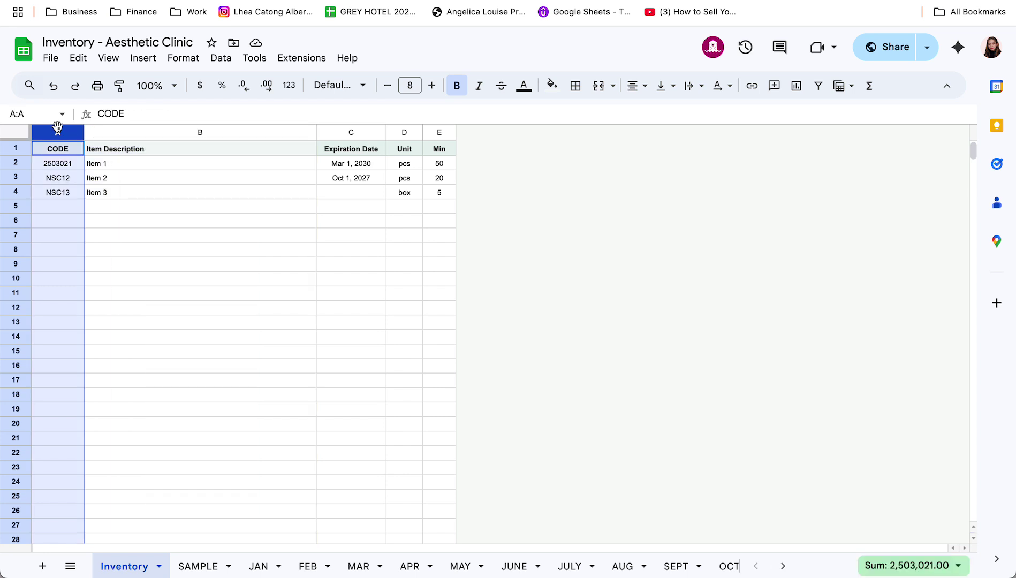
{"action": "left_click", "coordinate": [142, 163]}
{"action": "left_click", "coordinate": [129, 134]}
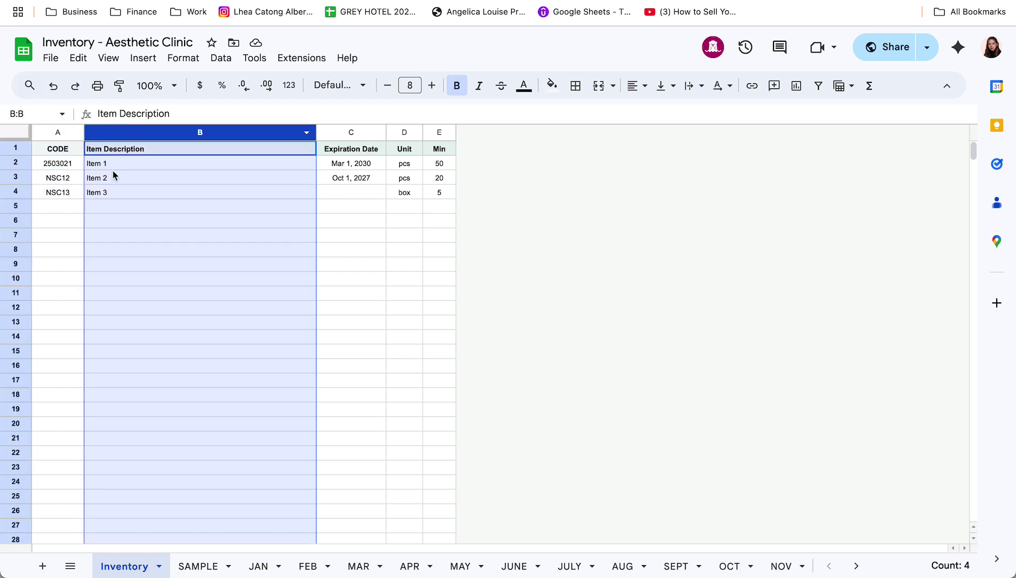
{"action": "left_click", "coordinate": [130, 154]}
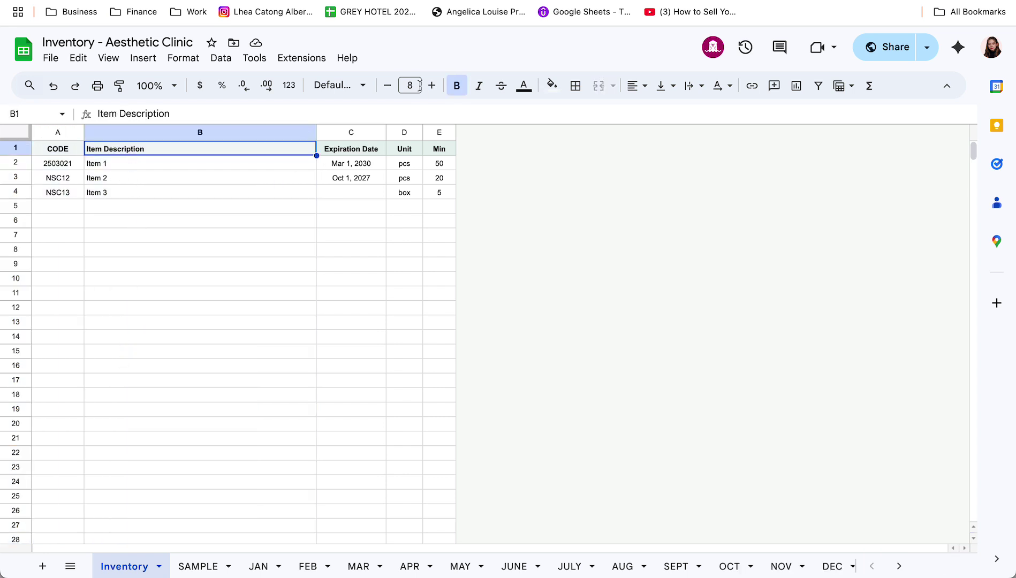
- Go over Expiration Date, Unit (pcs, box) and Min (Item 1 at 50, Item 2 at 20), then return to SAMPLE
{"action": "left_click", "coordinate": [339, 132]}
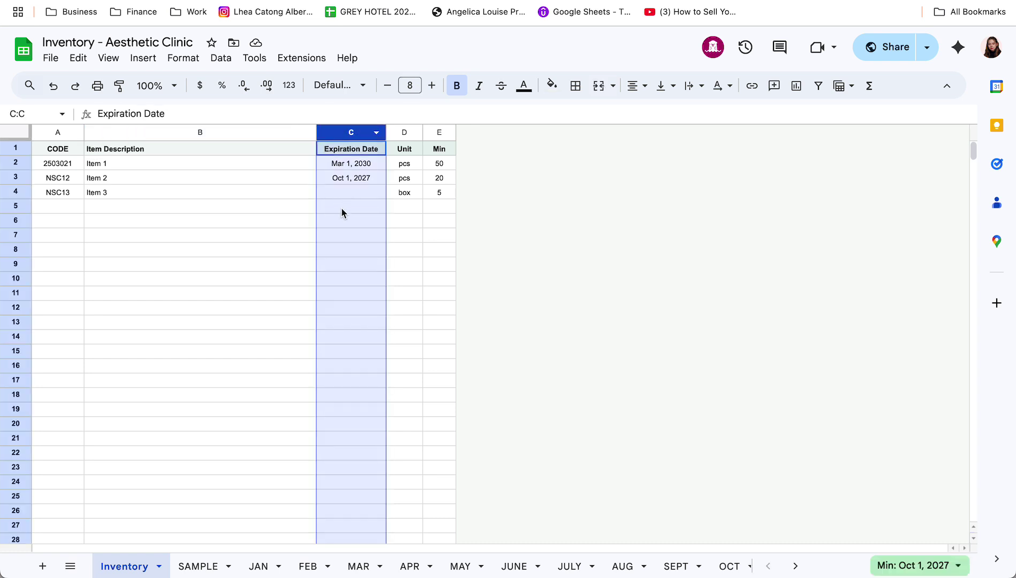
{"action": "left_click", "coordinate": [398, 134]}
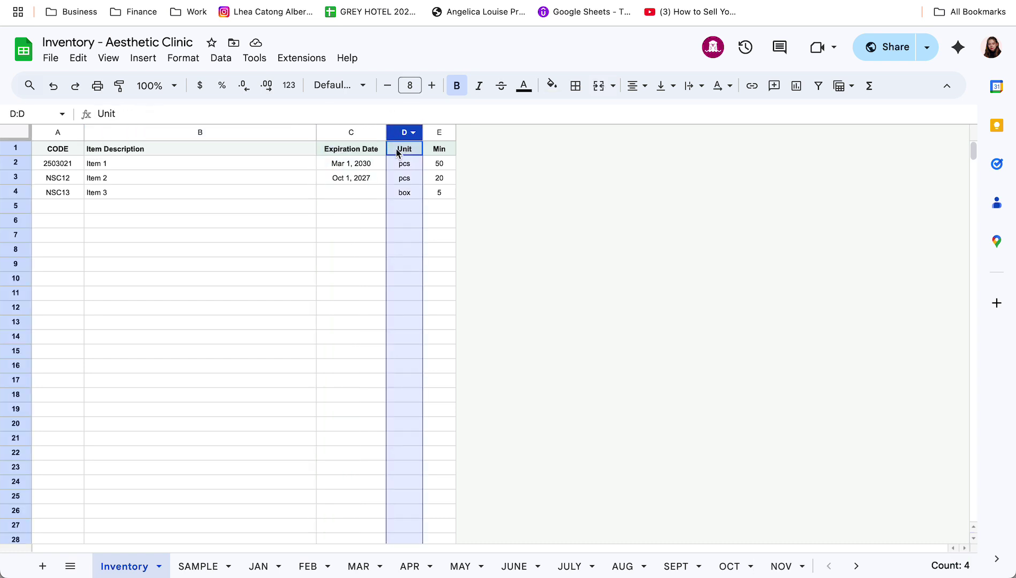
{"action": "left_click", "coordinate": [398, 163]}
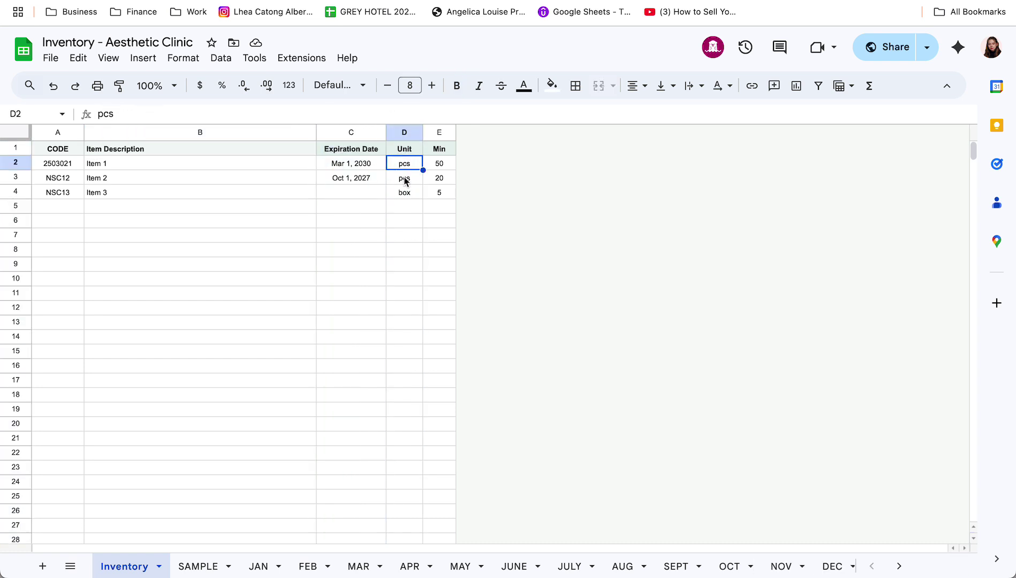
{"action": "left_click", "coordinate": [405, 181]}
{"action": "left_click", "coordinate": [412, 195]}
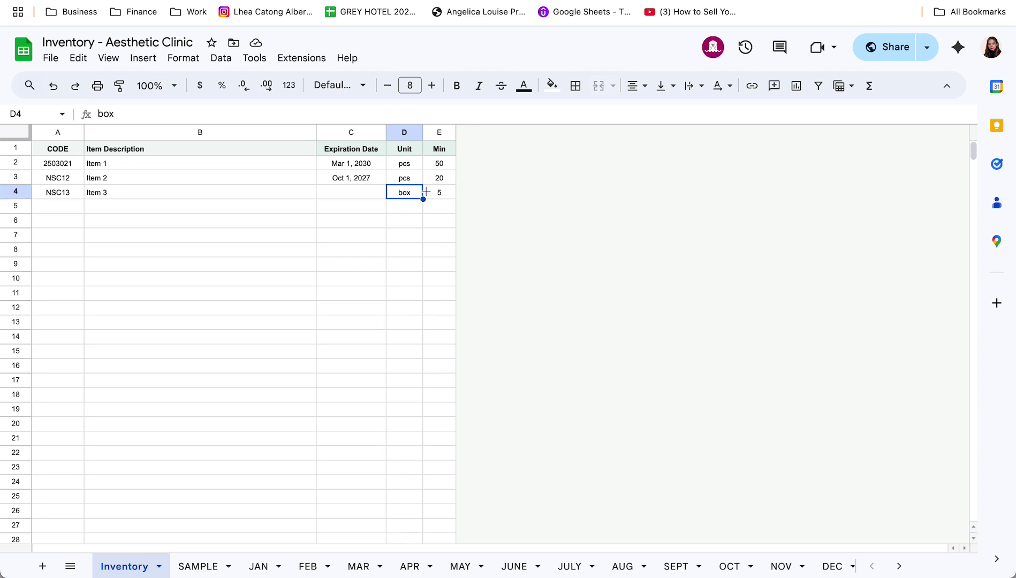
{"action": "left_click", "coordinate": [436, 133]}
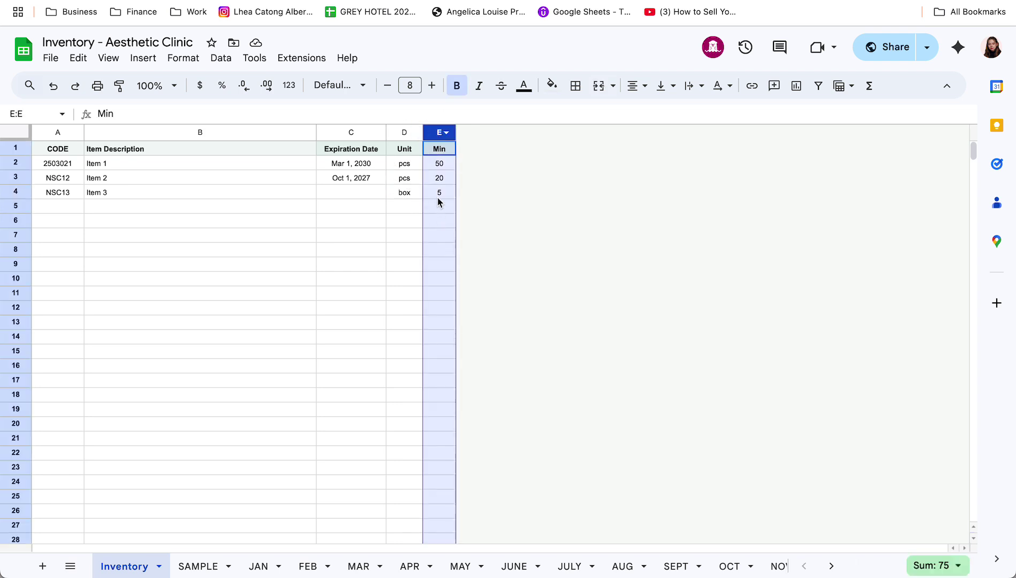
{"action": "left_click", "coordinate": [443, 180]}
{"action": "left_click", "coordinate": [442, 166]}
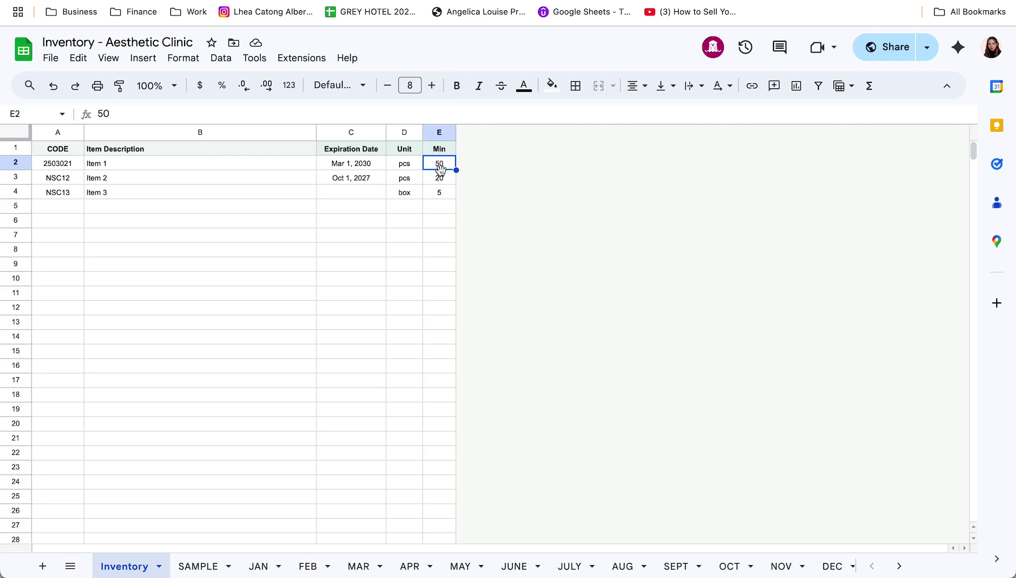
{"action": "left_click", "coordinate": [439, 131]}
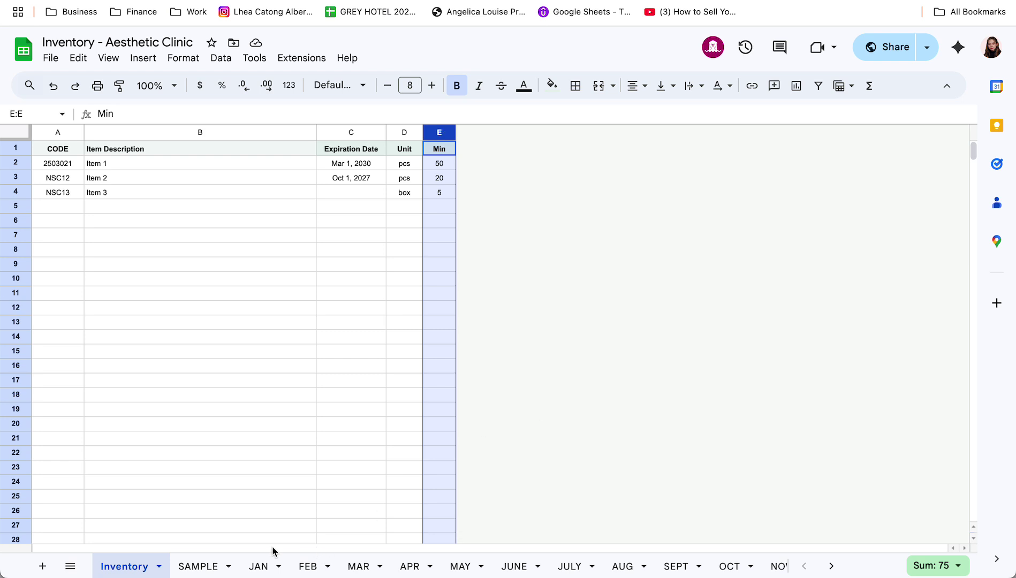
{"action": "left_click", "coordinate": [209, 567]}
- Inspect Item 2's Min, AVAILABLE and RESTOCK status formulas in the July summary
{"action": "left_click", "coordinate": [801, 214]}
{"action": "left_click", "coordinate": [442, 219]}
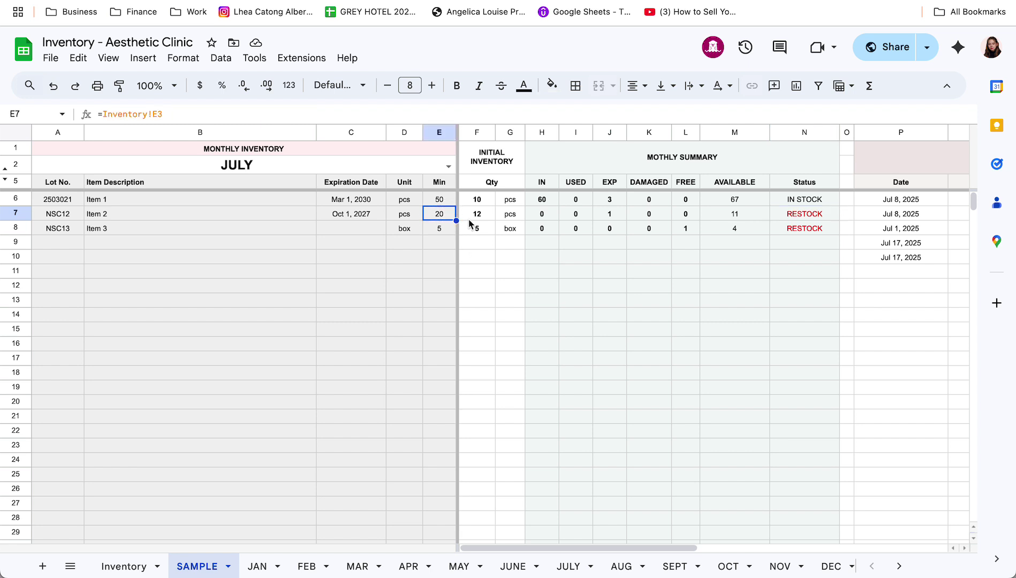
{"action": "left_click", "coordinate": [748, 212]}
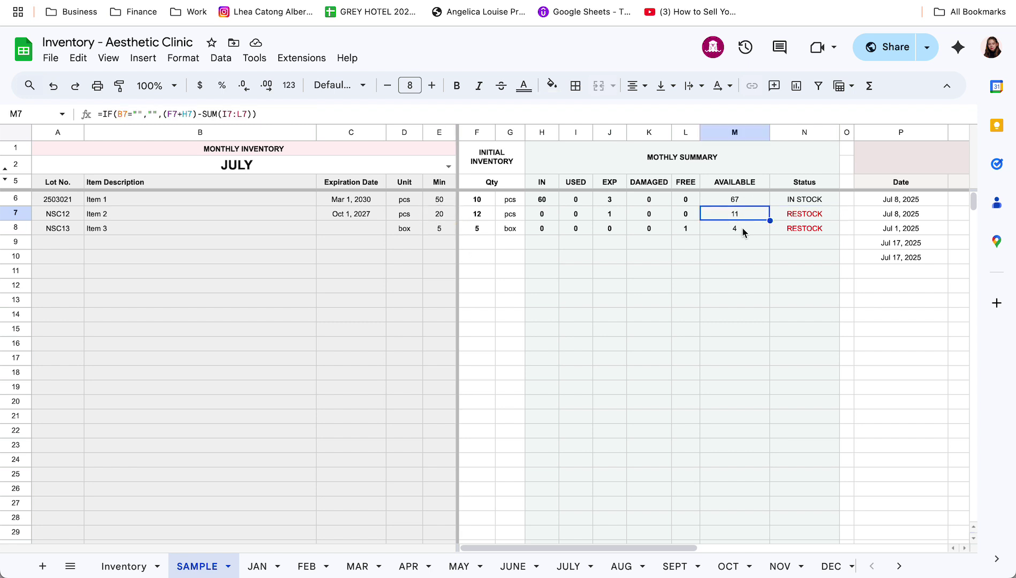
{"action": "left_click", "coordinate": [816, 219]}
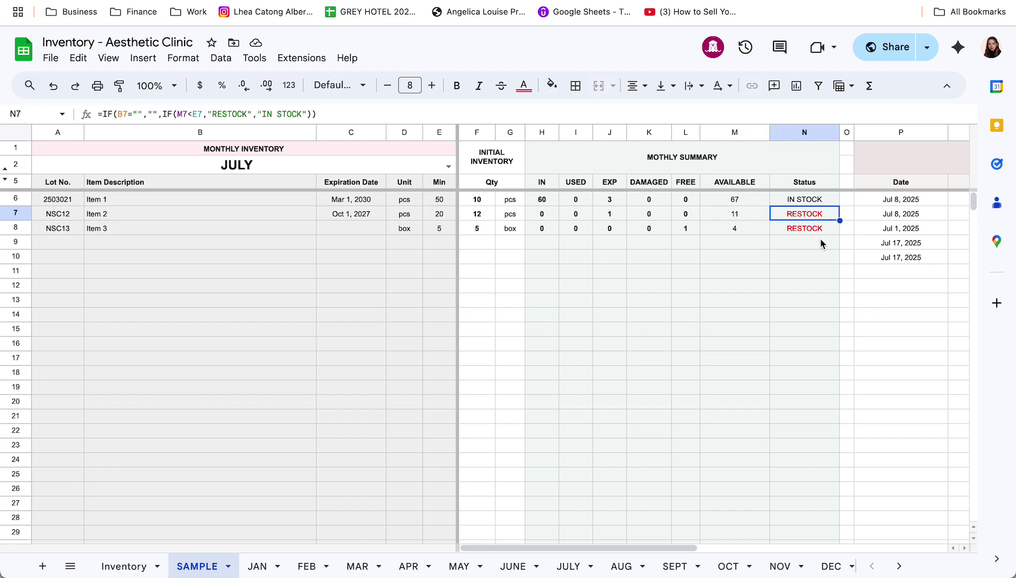
- Flip through the Inventory, JAN, MAR and FEB sheets and come back to SAMPLE
{"action": "left_click", "coordinate": [134, 566]}
{"action": "left_click", "coordinate": [208, 565]}
{"action": "scroll", "coordinate": [542, 384], "scroll_direction": "down", "scroll_amount": 2}
{"action": "scroll", "coordinate": [543, 385], "scroll_direction": "up", "scroll_amount": 2}
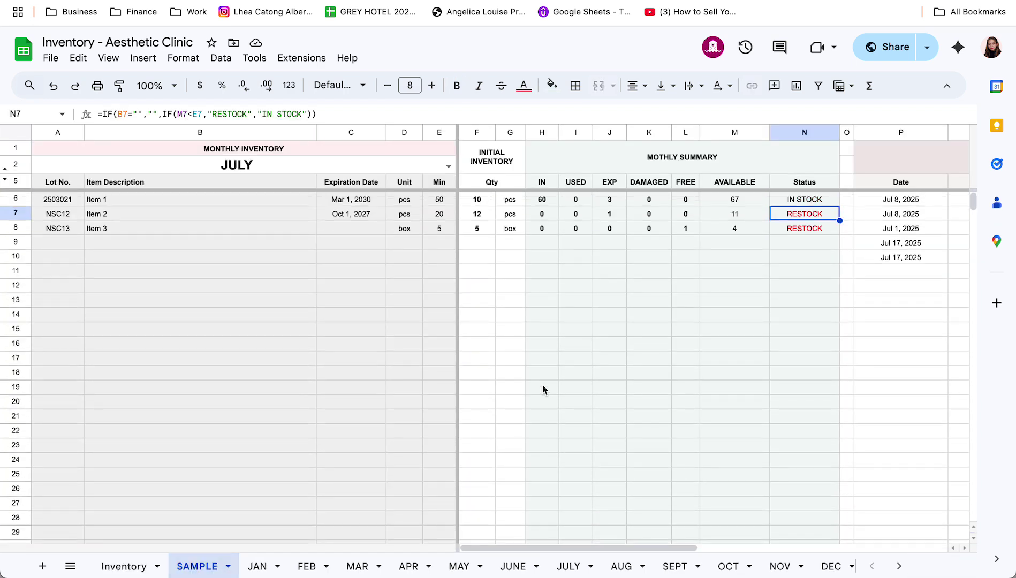
{"action": "left_click", "coordinate": [256, 567]}
{"action": "left_click", "coordinate": [357, 567]}
{"action": "left_click", "coordinate": [261, 566]}
{"action": "left_click", "coordinate": [306, 566]}
{"action": "left_click", "coordinate": [193, 569]}
{"action": "left_click", "coordinate": [476, 132]}
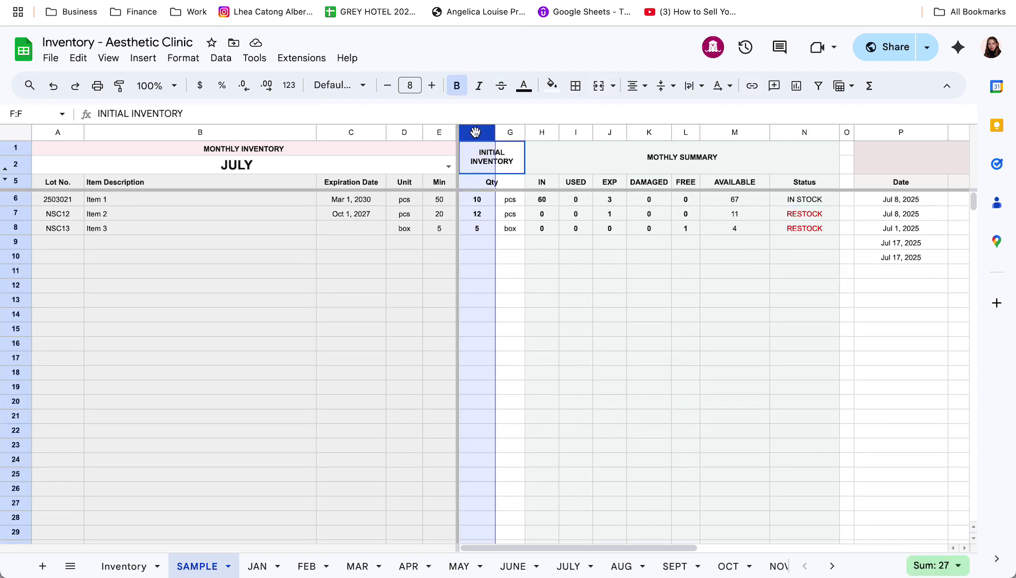
{"action": "left_click", "coordinate": [507, 134]}
{"action": "left_click", "coordinate": [474, 132]}
{"action": "left_click_drag", "start_coordinate": [476, 129], "coordinate": [477, 128]}
{"action": "left_click", "coordinate": [490, 257]}
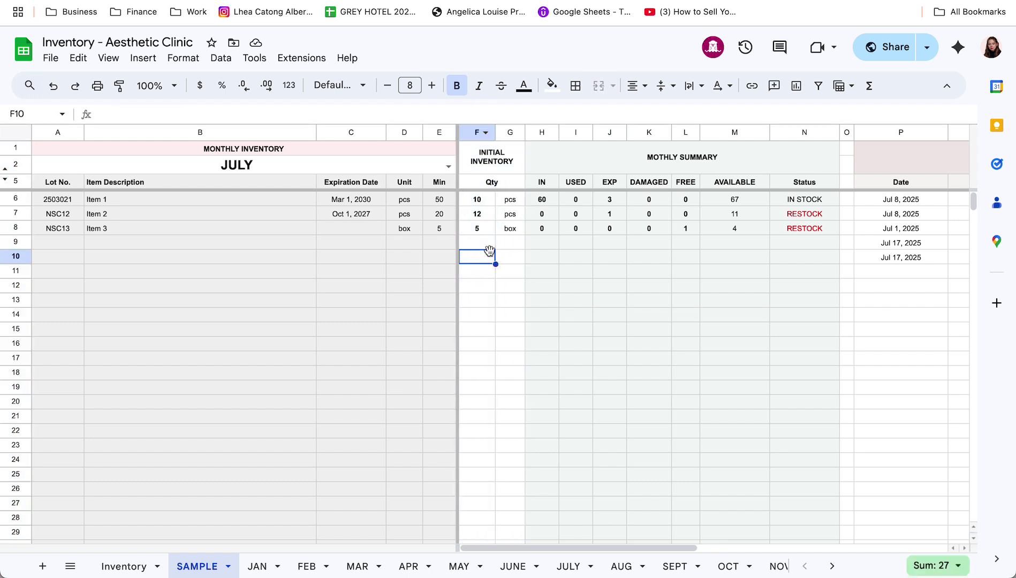
{"action": "left_click", "coordinate": [488, 203]}
{"action": "left_click", "coordinate": [486, 217]}
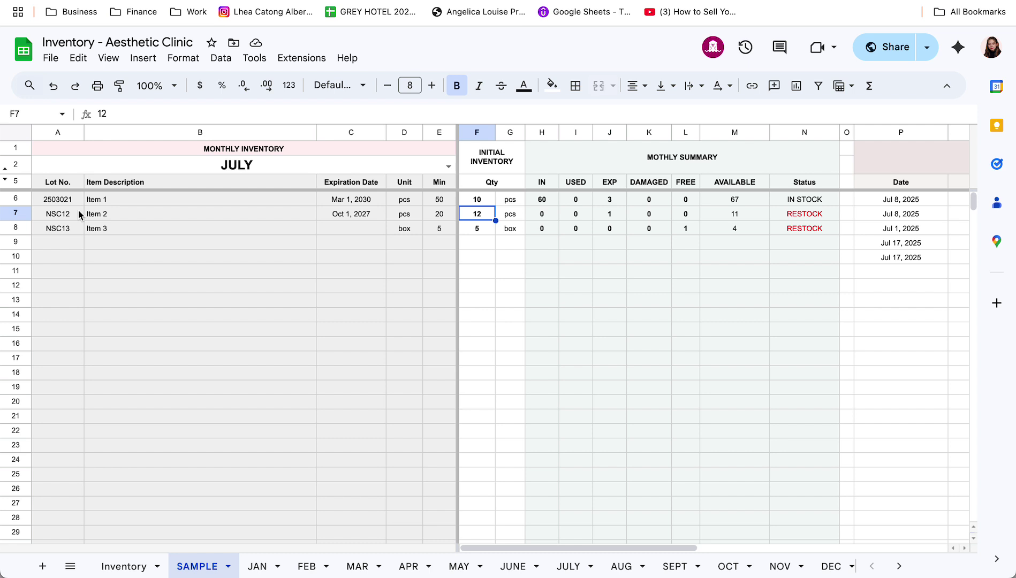
{"action": "left_click", "coordinate": [478, 200]}
{"action": "left_click", "coordinate": [478, 217]}
{"action": "left_click", "coordinate": [485, 257]}
{"action": "left_click", "coordinate": [477, 131]}
{"action": "scroll", "coordinate": [549, 242], "scroll_direction": "right", "scroll_amount": 2}
{"action": "left_click", "coordinate": [640, 163]}
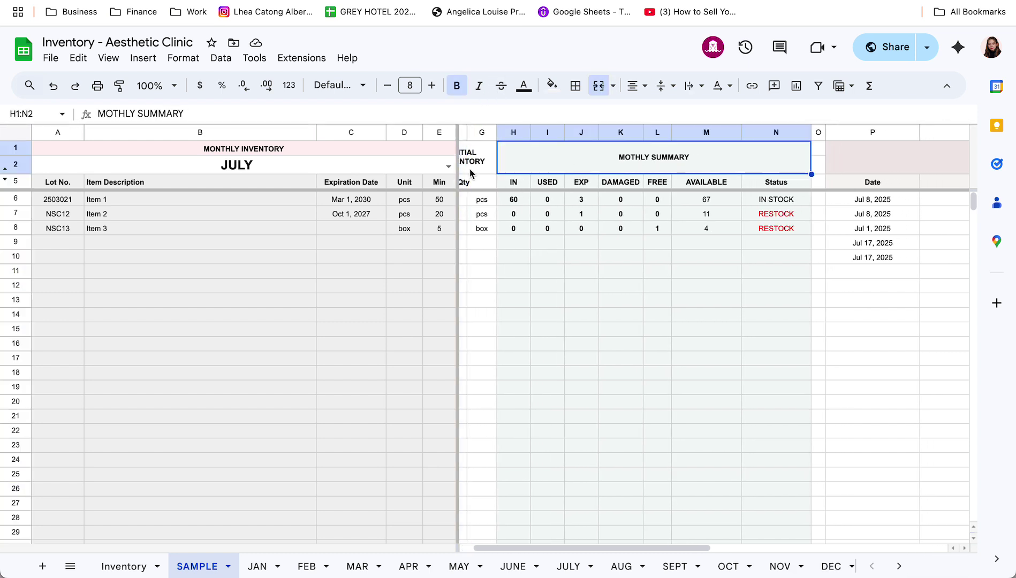
{"action": "left_click", "coordinate": [511, 131]}
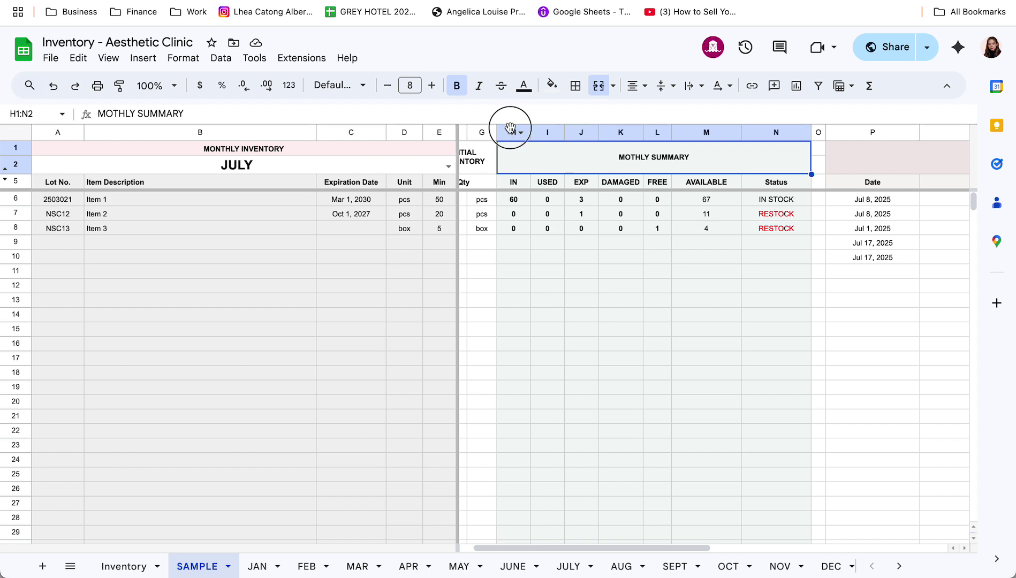
{"action": "left_click", "coordinate": [547, 131]}
{"action": "left_click", "coordinate": [583, 130]}
{"action": "left_click", "coordinate": [613, 132]}
{"action": "left_click", "coordinate": [655, 129]}
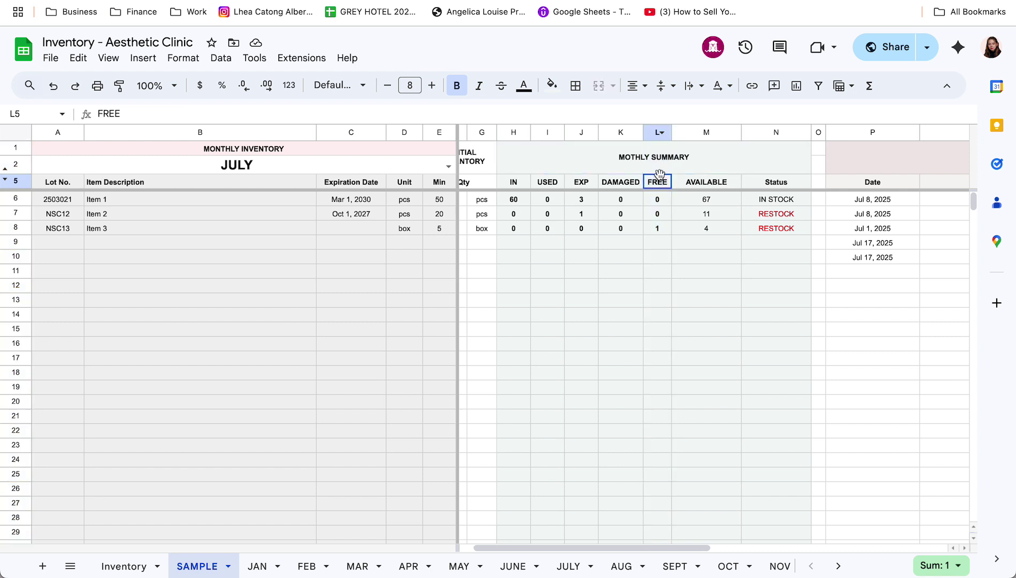
{"action": "left_click", "coordinate": [659, 181]}
{"action": "left_click", "coordinate": [717, 183]}
{"action": "left_click", "coordinate": [714, 132]}
{"action": "scroll", "coordinate": [680, 308], "scroll_direction": "left", "scroll_amount": 1}
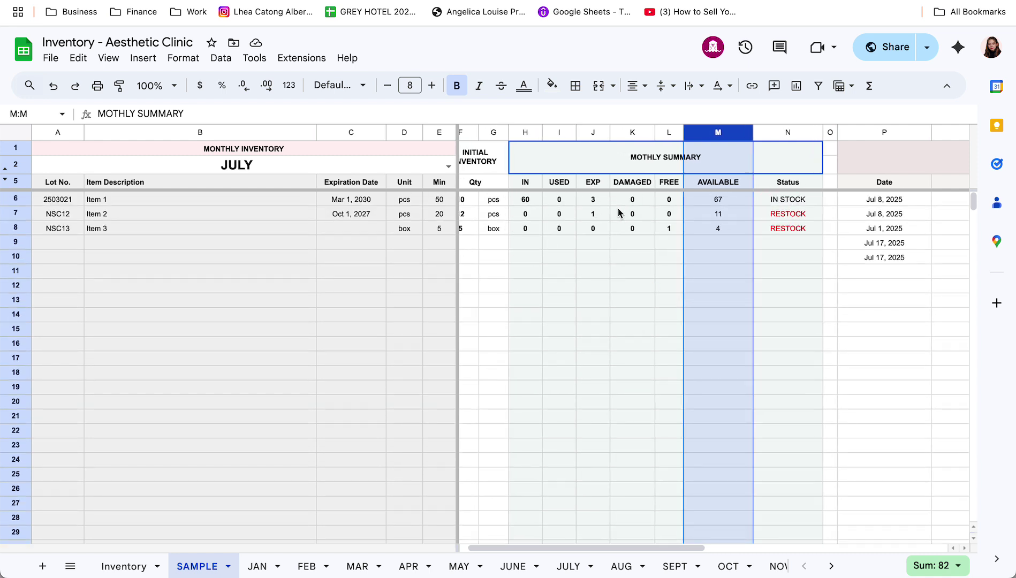
{"action": "scroll", "coordinate": [576, 215], "scroll_direction": "left", "scroll_amount": 1}
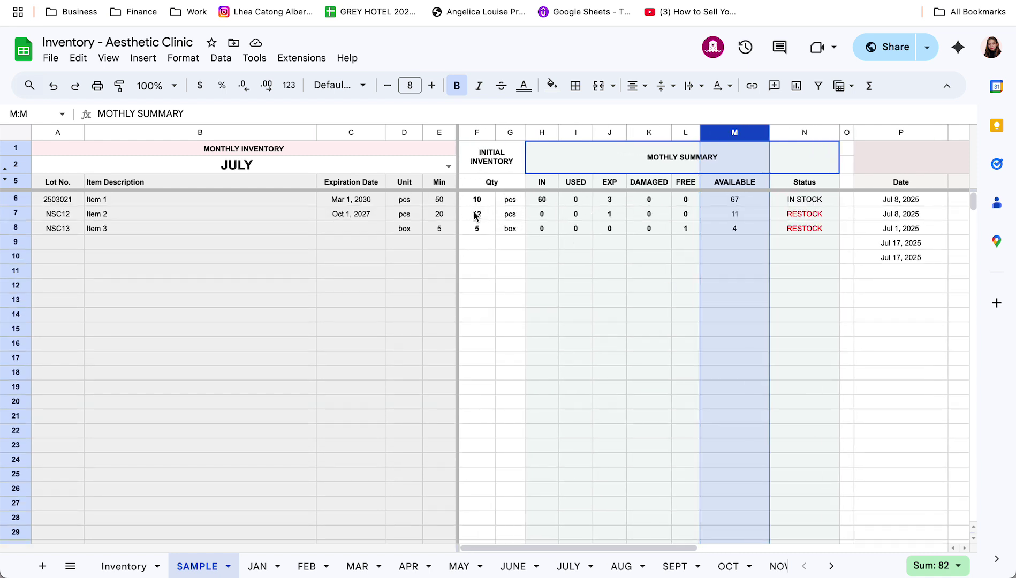
{"action": "left_click", "coordinate": [822, 201]}
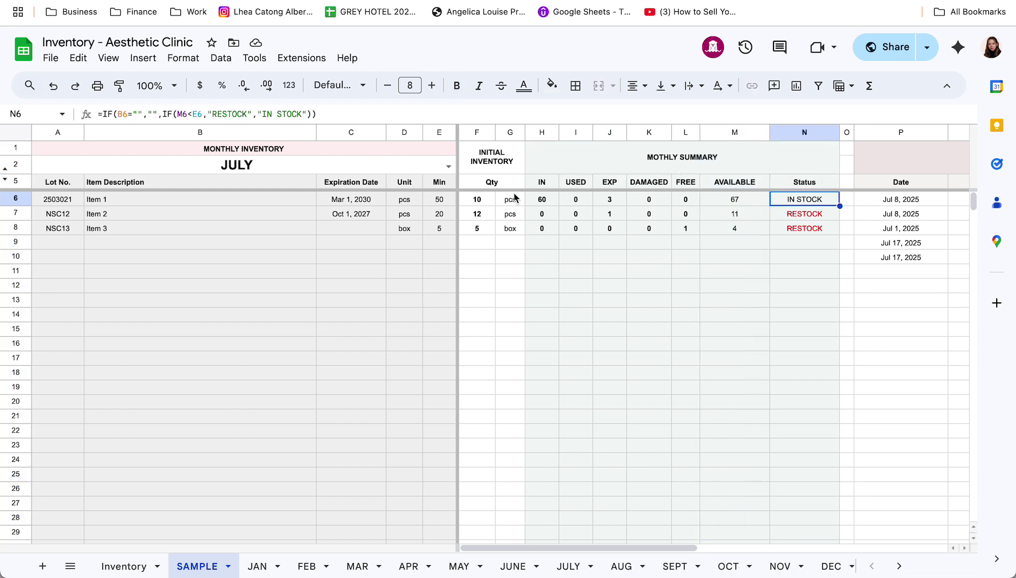
{"action": "left_click", "coordinate": [737, 217]}
{"action": "left_click", "coordinate": [739, 228]}
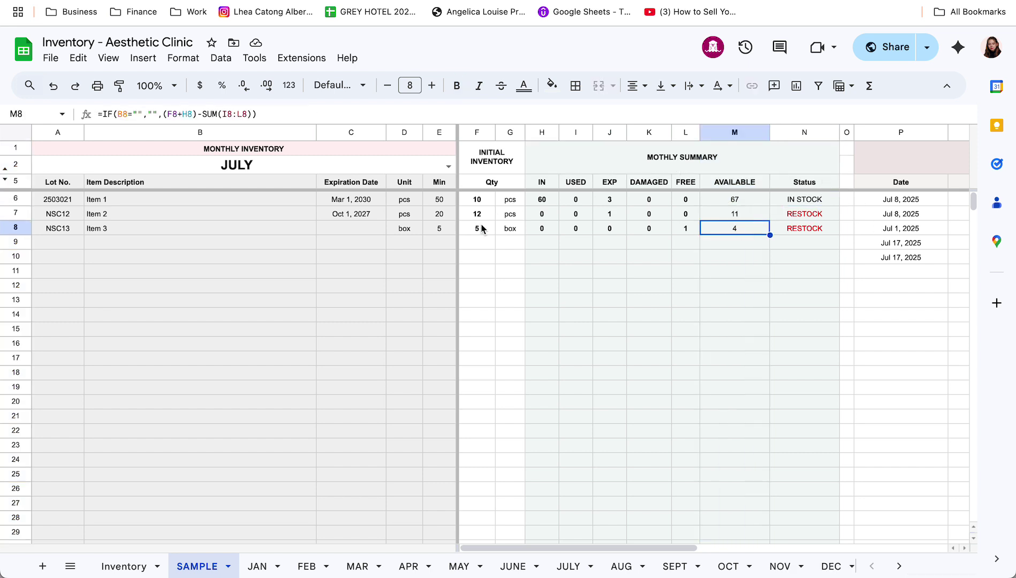
{"action": "left_click", "coordinate": [469, 216]}
{"action": "left_click", "coordinate": [438, 217]}
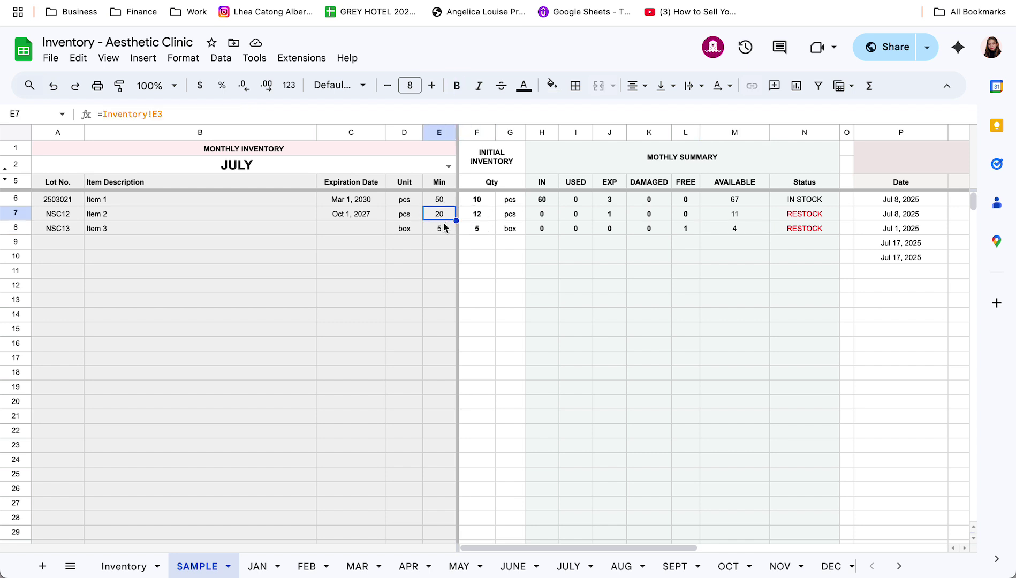
{"action": "left_click", "coordinate": [443, 231]}
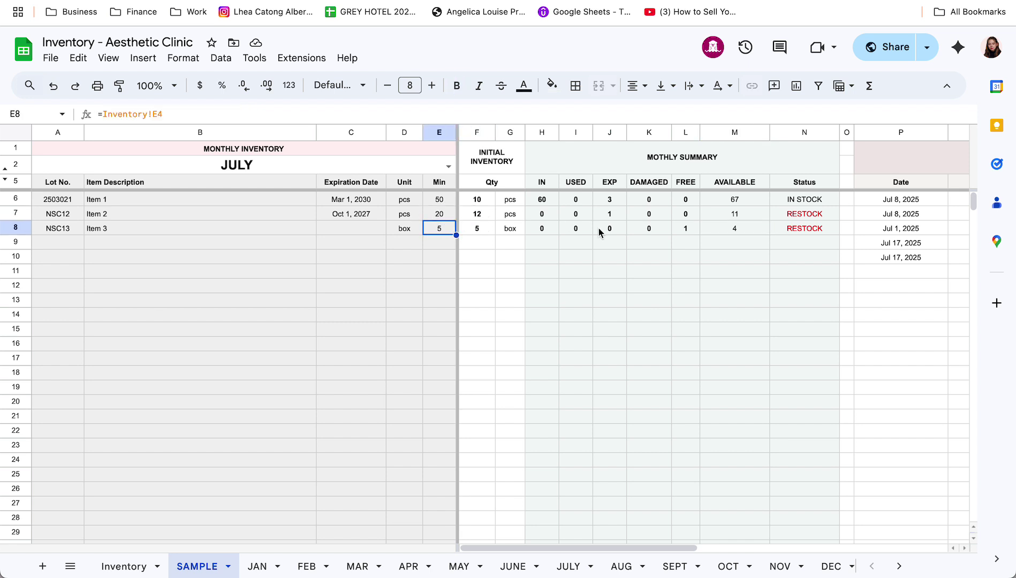
{"action": "left_click", "coordinate": [783, 218]}
{"action": "left_click", "coordinate": [851, 229]}
- Choose Item 2 in tracker cell Q11, filling lot NSC12 and unit pcs
{"action": "scroll", "coordinate": [962, 283], "scroll_direction": "right", "scroll_amount": 10}
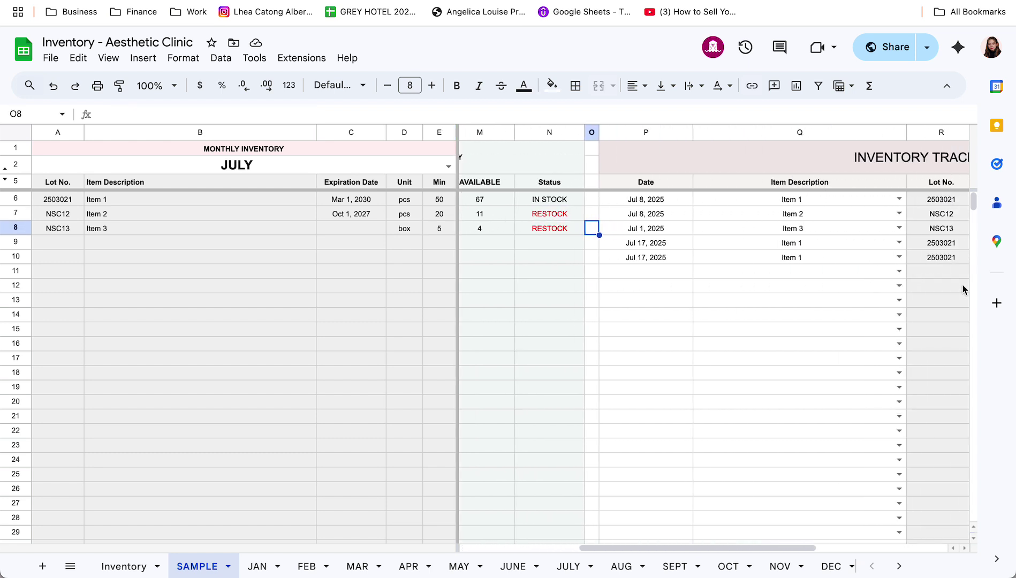
{"action": "scroll", "coordinate": [964, 285], "scroll_direction": "left", "scroll_amount": 5}
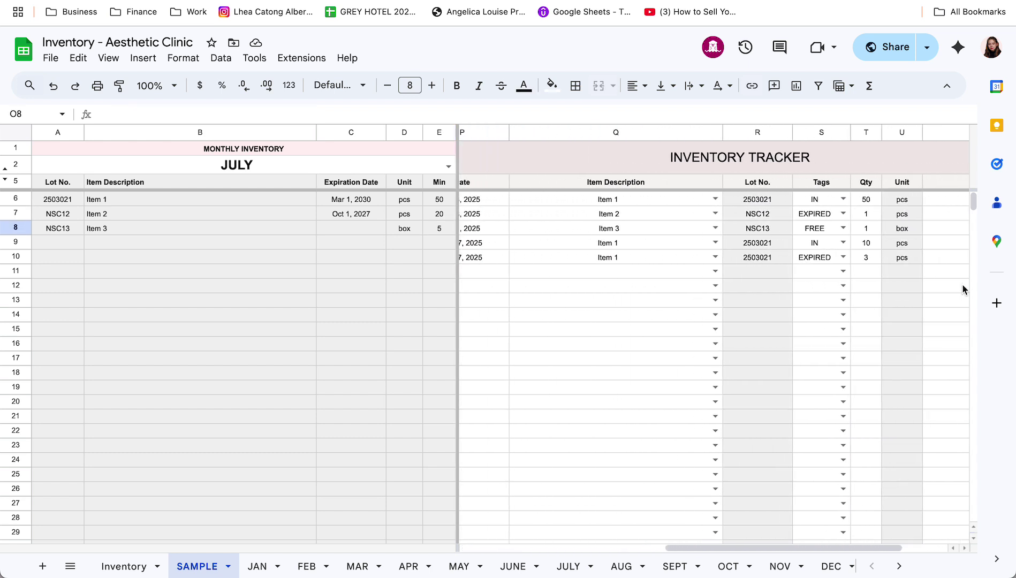
{"action": "scroll", "coordinate": [964, 285], "scroll_direction": "right", "scroll_amount": 5}
{"action": "scroll", "coordinate": [964, 284], "scroll_direction": "left", "scroll_amount": 5}
{"action": "scroll", "coordinate": [963, 285], "scroll_direction": "right", "scroll_amount": 1}
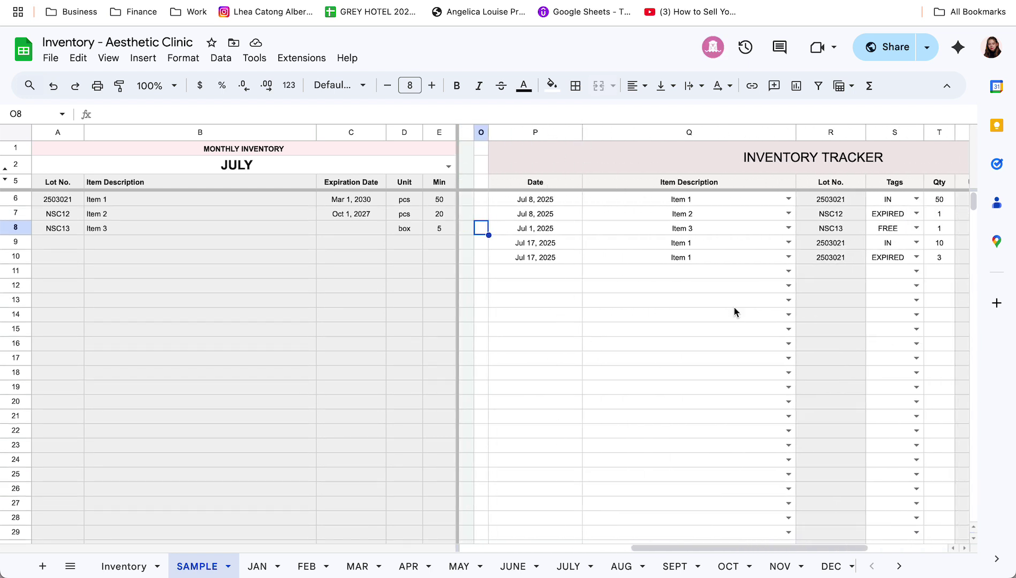
{"action": "left_click", "coordinate": [788, 271]}
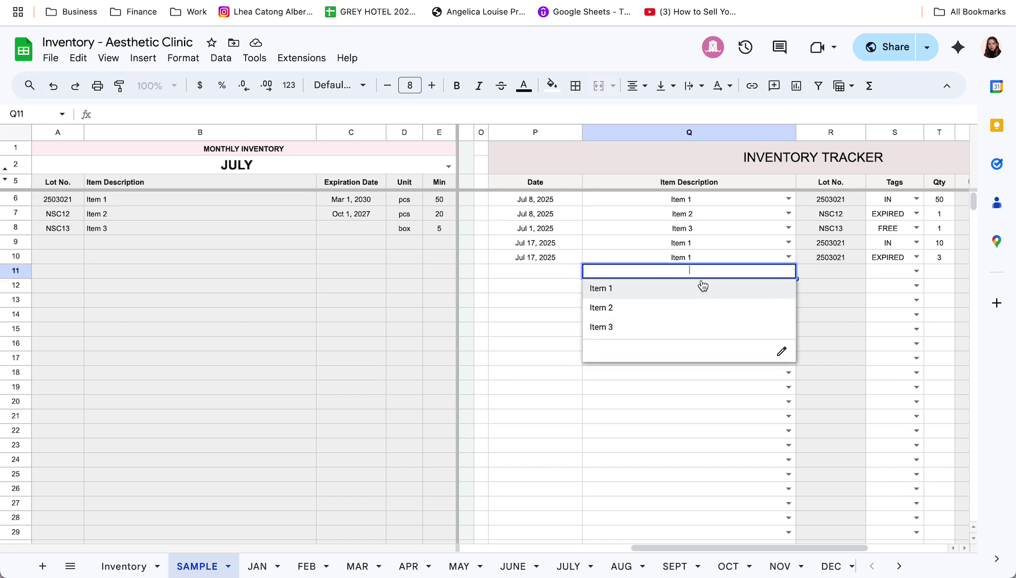
{"action": "left_click", "coordinate": [887, 273]}
{"action": "scroll", "coordinate": [887, 276], "scroll_direction": "right", "scroll_amount": 3}
{"action": "left_click", "coordinate": [700, 271]}
{"action": "left_click", "coordinate": [658, 306]}
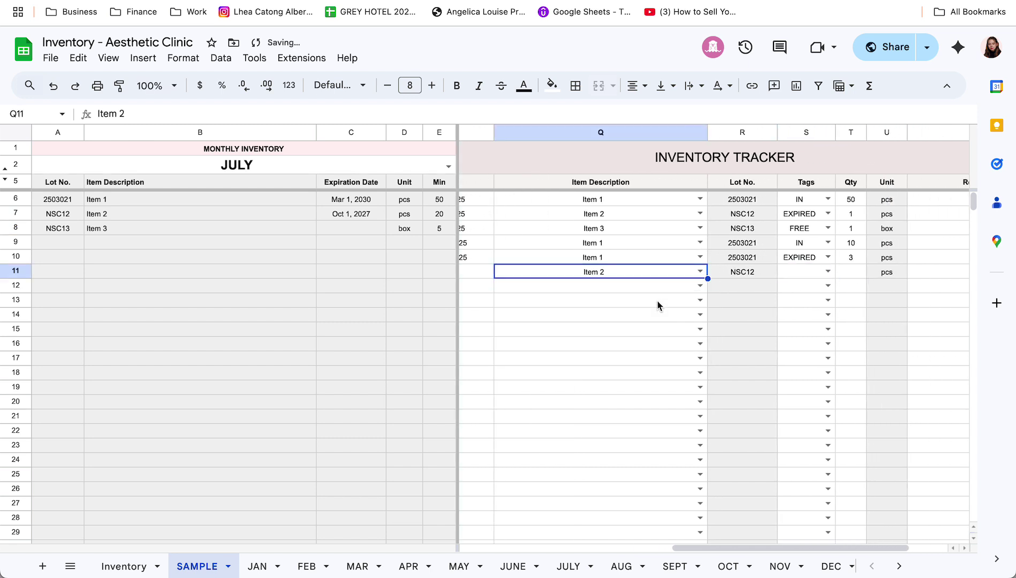
- Open row 11's Tags dropdown without picking a tag yet
{"action": "left_click", "coordinate": [814, 271]}
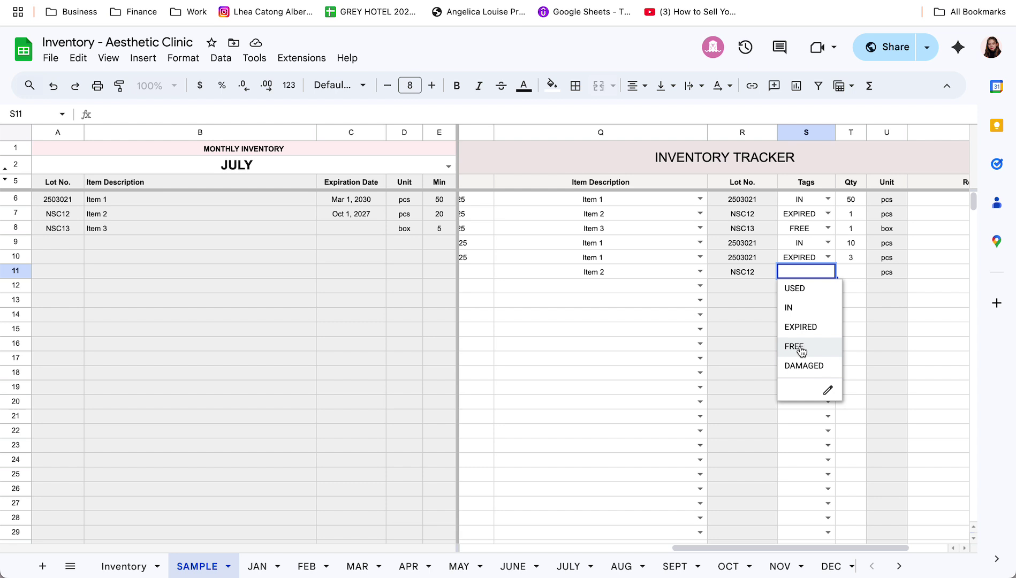
{"action": "left_click", "coordinate": [847, 132]}
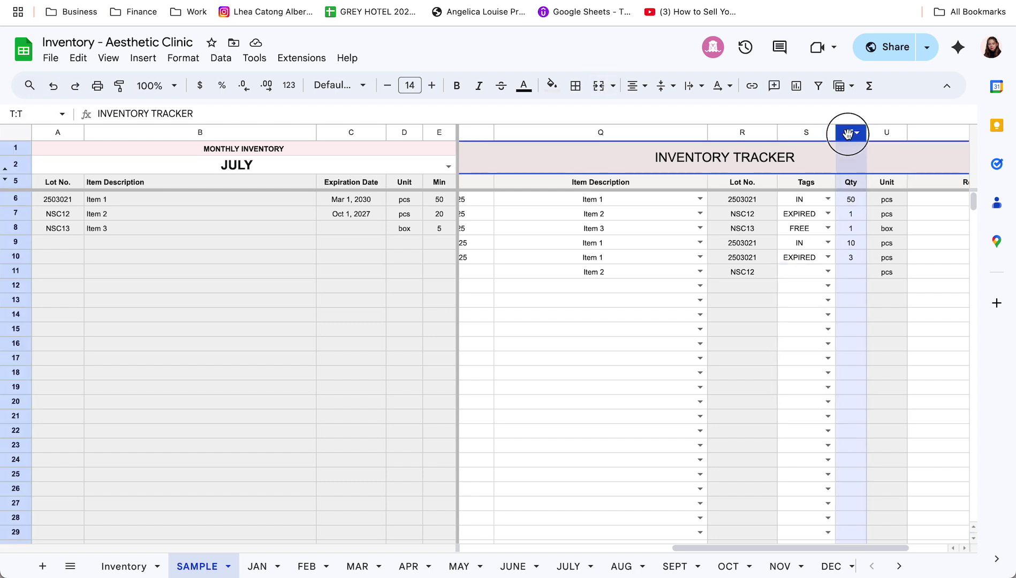
{"action": "left_click", "coordinate": [829, 272]}
{"action": "scroll", "coordinate": [680, 348], "scroll_direction": "left", "scroll_amount": 10}
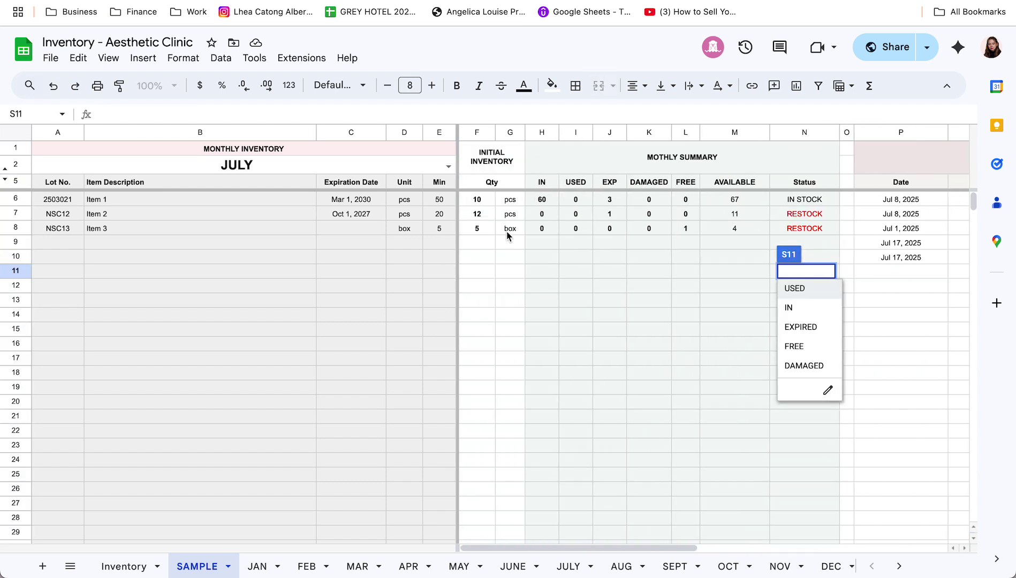
{"action": "left_click", "coordinate": [501, 244]}
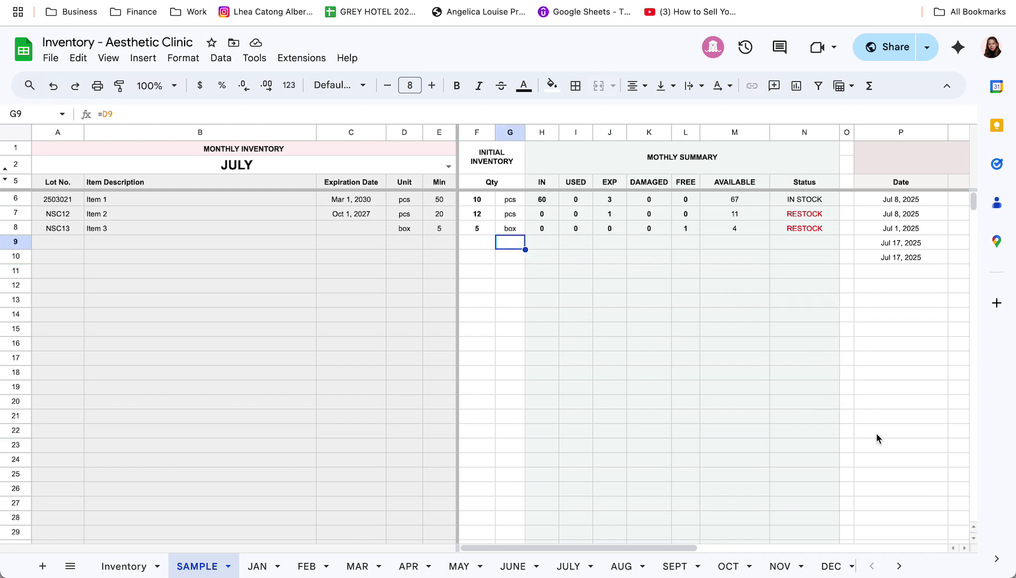
{"action": "scroll", "coordinate": [876, 434], "scroll_direction": "right", "scroll_amount": 10}
{"action": "left_click", "coordinate": [883, 272]}
- Change row 11 to Item 3 and tag it USED
{"action": "left_click", "coordinate": [754, 273]}
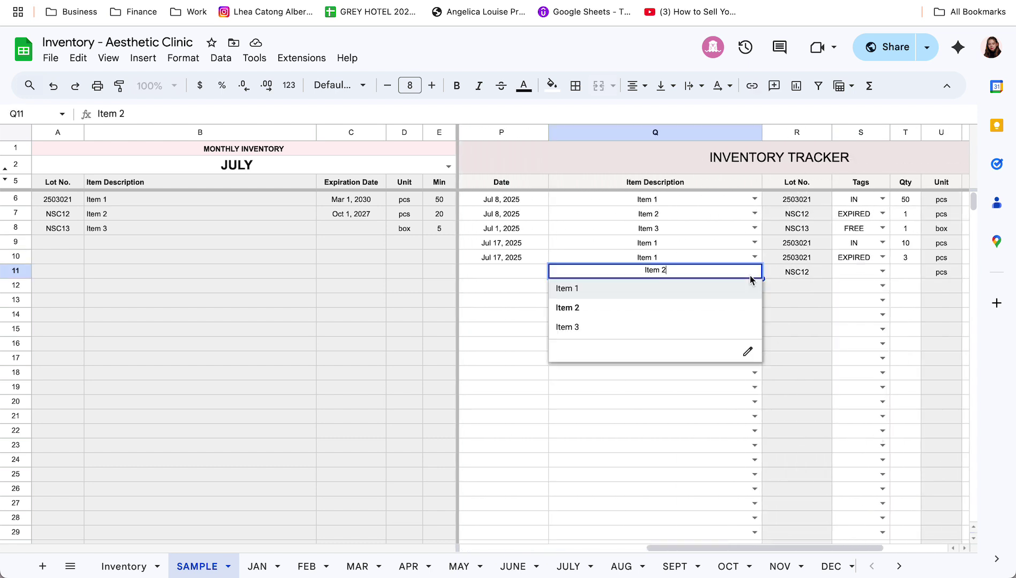
{"action": "left_click", "coordinate": [735, 332]}
{"action": "left_click", "coordinate": [883, 273]}
{"action": "left_click", "coordinate": [857, 288]}
- Enter quantity 10 in T11, correct it to 2, and check Item 3's USED total
{"action": "left_click", "coordinate": [905, 272]}
{"action": "type", "text": "10"}
{"action": "key", "text": "Return"}
{"action": "scroll", "coordinate": [912, 277], "scroll_direction": "right", "scroll_amount": 2}
{"action": "left_click", "coordinate": [852, 276]}
{"action": "type", "text": "2"}
{"action": "key", "text": "Return"}
{"action": "scroll", "coordinate": [854, 339], "scroll_direction": "left", "scroll_amount": 10}
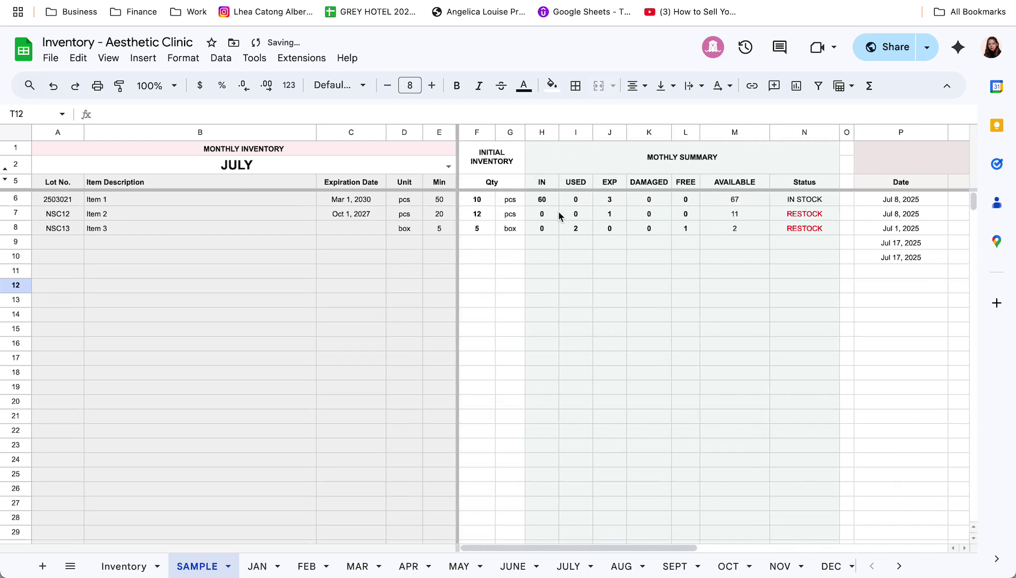
{"action": "left_click", "coordinate": [581, 230]}
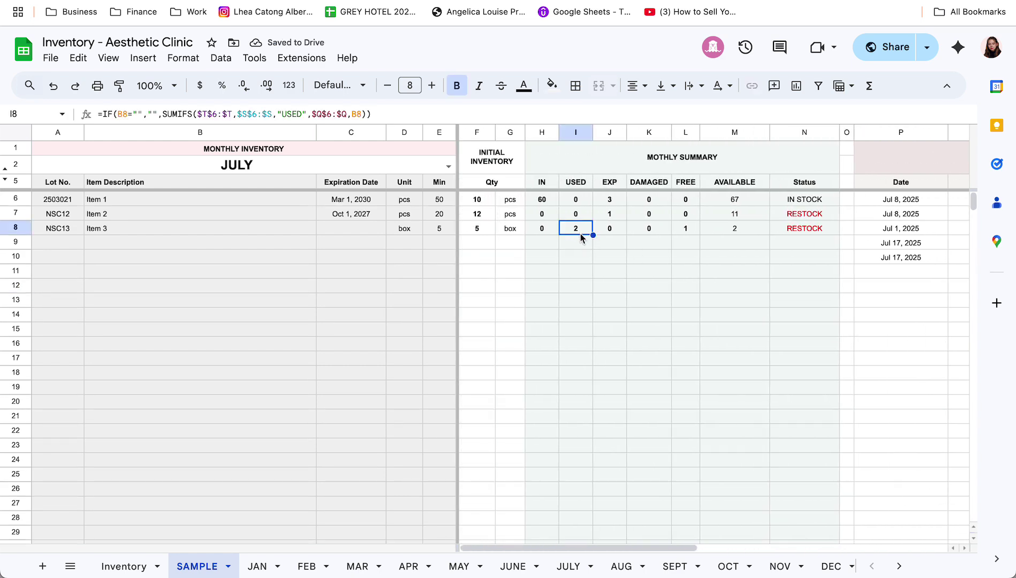
- Switch row 11's tag to EXPIRED, then to DAMAGED
{"action": "scroll", "coordinate": [584, 235], "scroll_direction": "right", "scroll_amount": 10}
{"action": "left_click", "coordinate": [747, 272]}
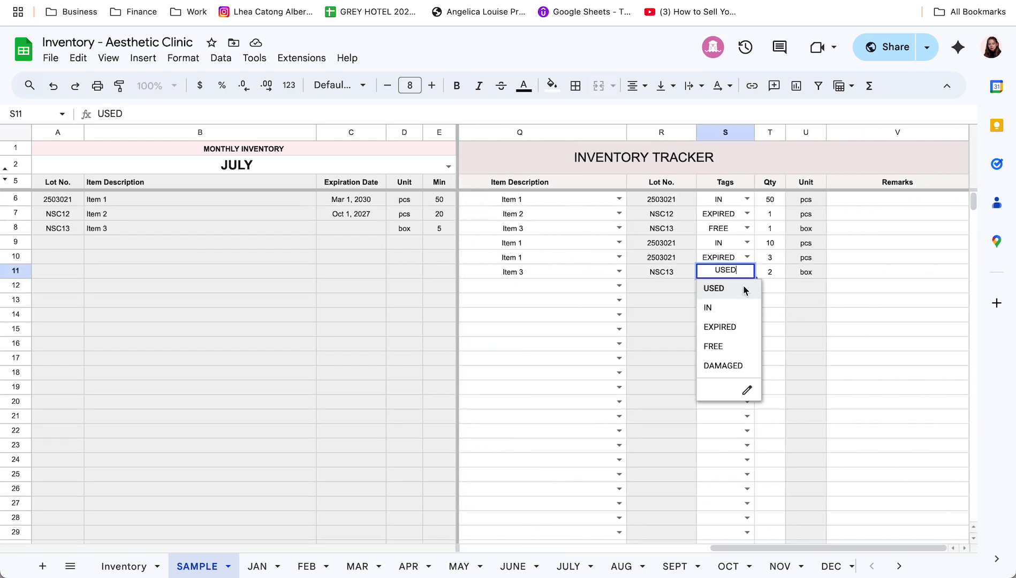
{"action": "left_click", "coordinate": [729, 327]}
{"action": "scroll", "coordinate": [731, 332], "scroll_direction": "left", "scroll_amount": 10}
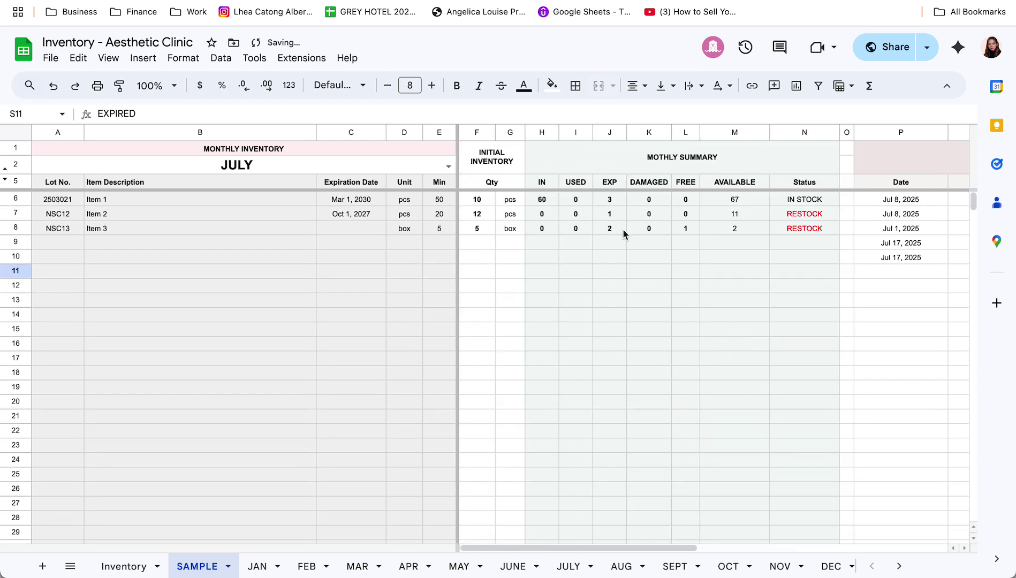
{"action": "scroll", "coordinate": [623, 233], "scroll_direction": "right", "scroll_amount": 10}
{"action": "left_click", "coordinate": [747, 271]}
{"action": "left_click", "coordinate": [728, 366]}
{"action": "scroll", "coordinate": [696, 289], "scroll_direction": "left", "scroll_amount": 10}
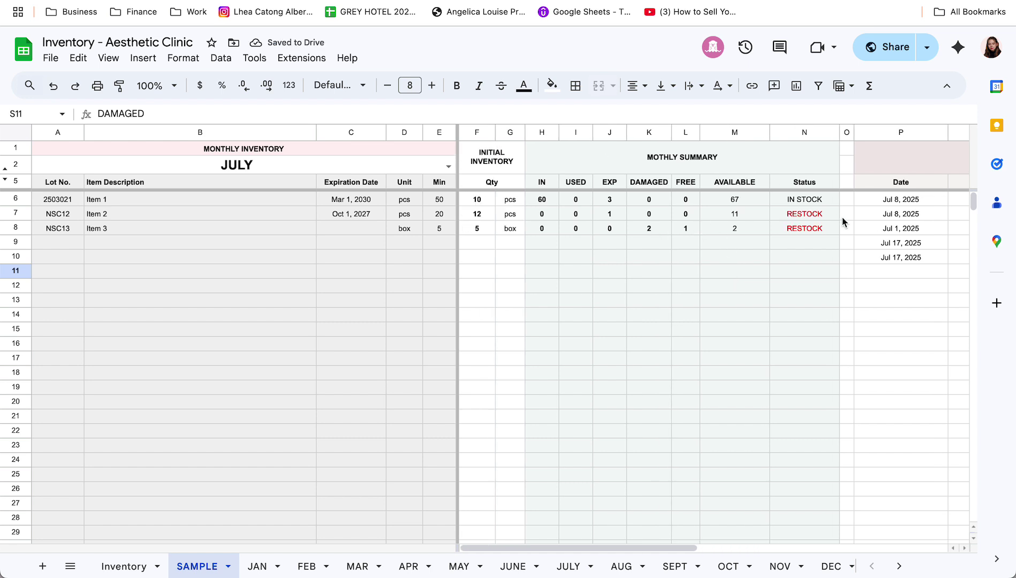
- Check the AVAILABLE column and set row 11's tag to IN
{"action": "left_click", "coordinate": [741, 132]}
{"action": "scroll", "coordinate": [763, 318], "scroll_direction": "right", "scroll_amount": 5}
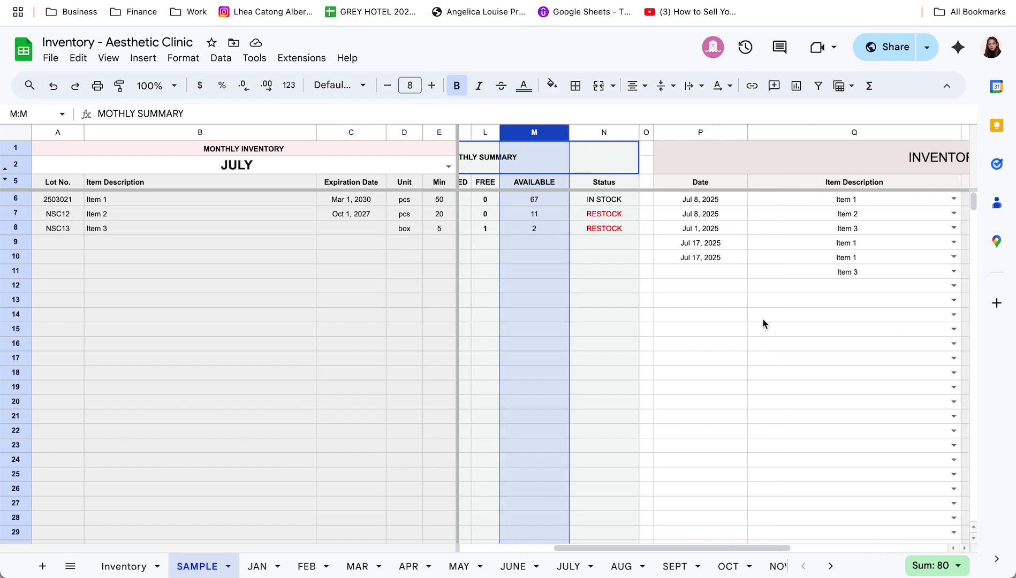
{"action": "scroll", "coordinate": [763, 324], "scroll_direction": "right", "scroll_amount": 5}
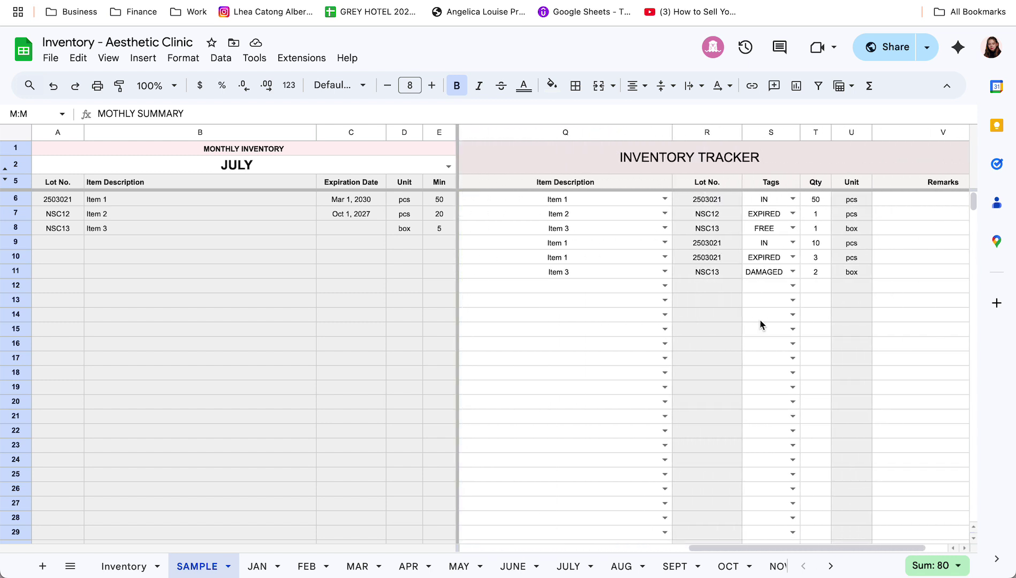
{"action": "left_click", "coordinate": [796, 273]}
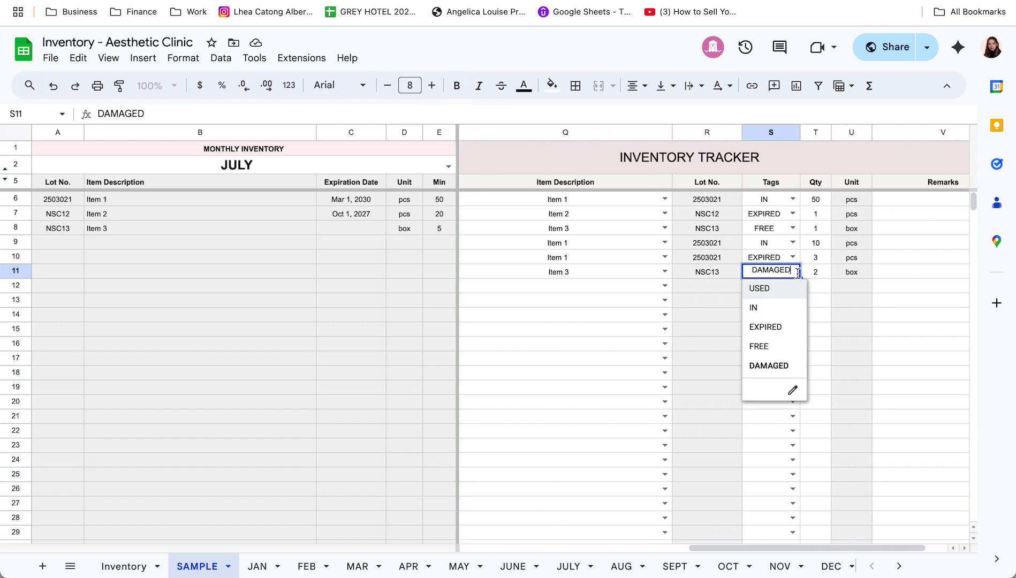
{"action": "left_click", "coordinate": [755, 309]}
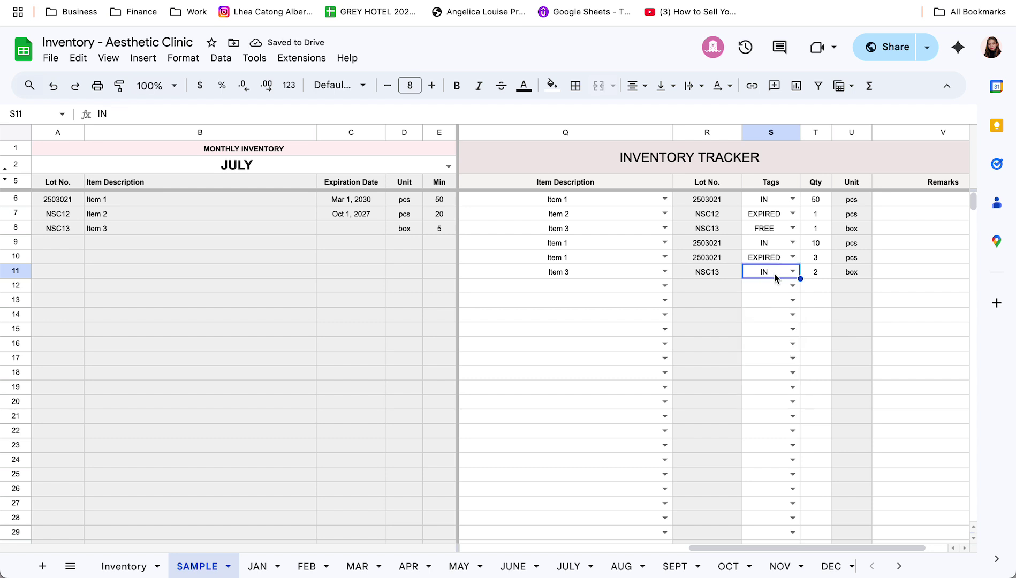
- Reconfirm IN as row 11's tag and move to its Remarks cell
{"action": "left_click", "coordinate": [792, 272]}
{"action": "left_click", "coordinate": [755, 312]}
{"action": "left_click", "coordinate": [917, 271]}
- Look at the FEB sheet briefly and settle on the JAN sheet's January inventory
{"action": "left_click", "coordinate": [273, 568]}
{"action": "left_click", "coordinate": [310, 566]}
{"action": "left_click", "coordinate": [325, 567]}
{"action": "left_click", "coordinate": [258, 566]}
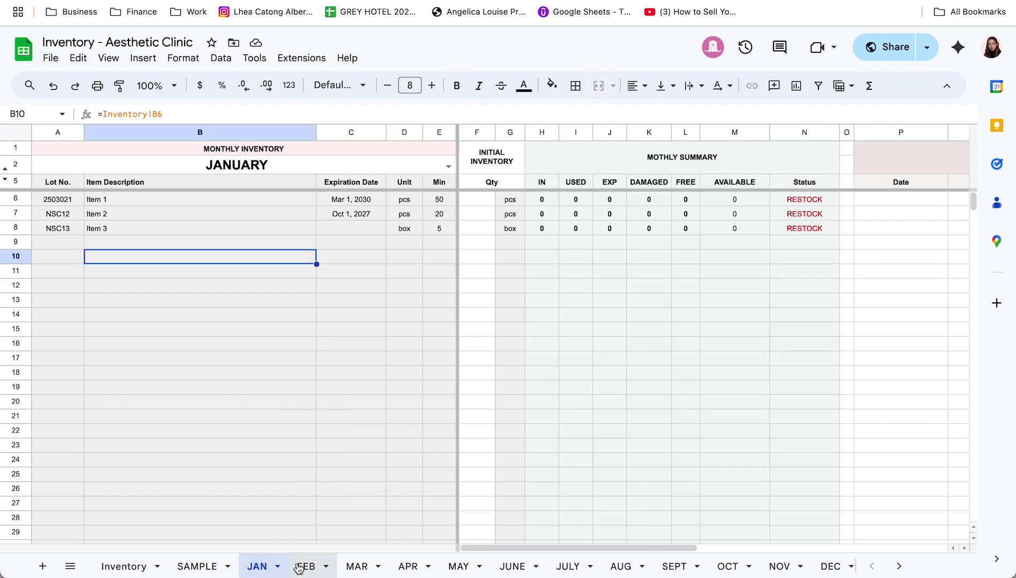